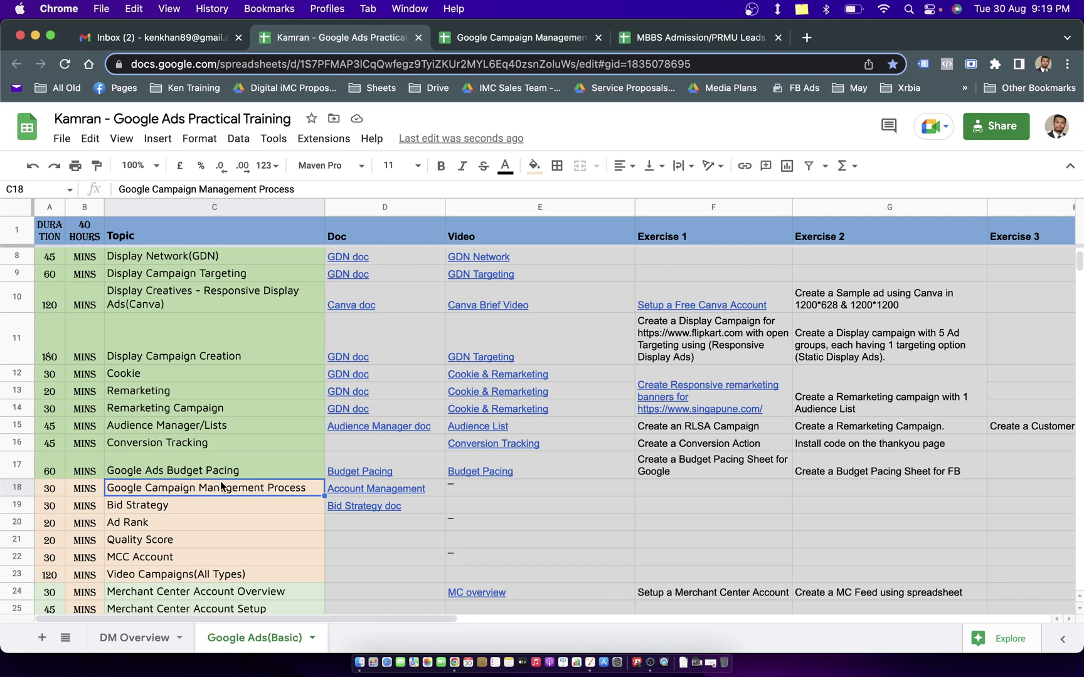
# Pick the Google Campaign Management Process topic, switch to its spreadsheet and review the Process checklist topics.
pyautogui.click(476, 492)
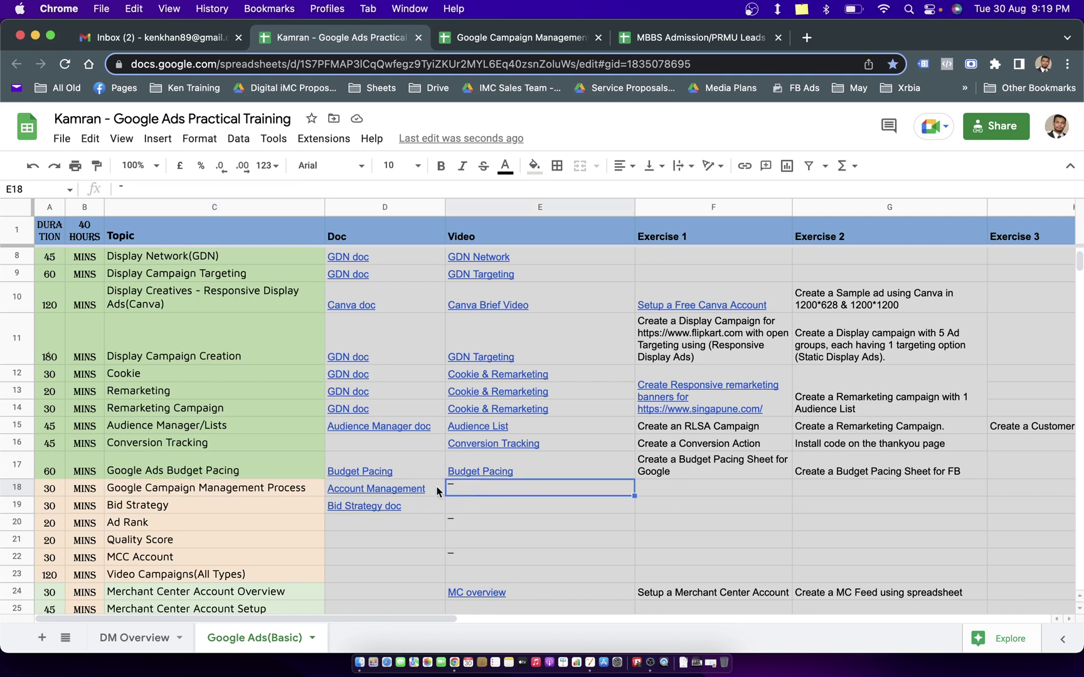
pyautogui.click(278, 497)
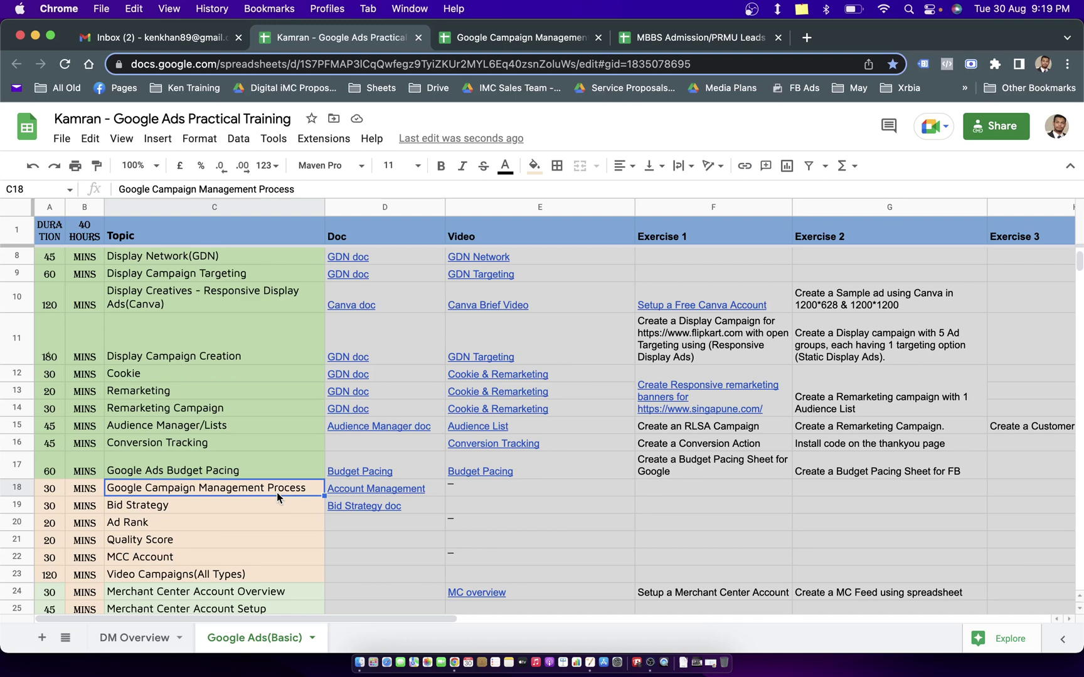
pyautogui.hotkey('ctrl', 'Tab')
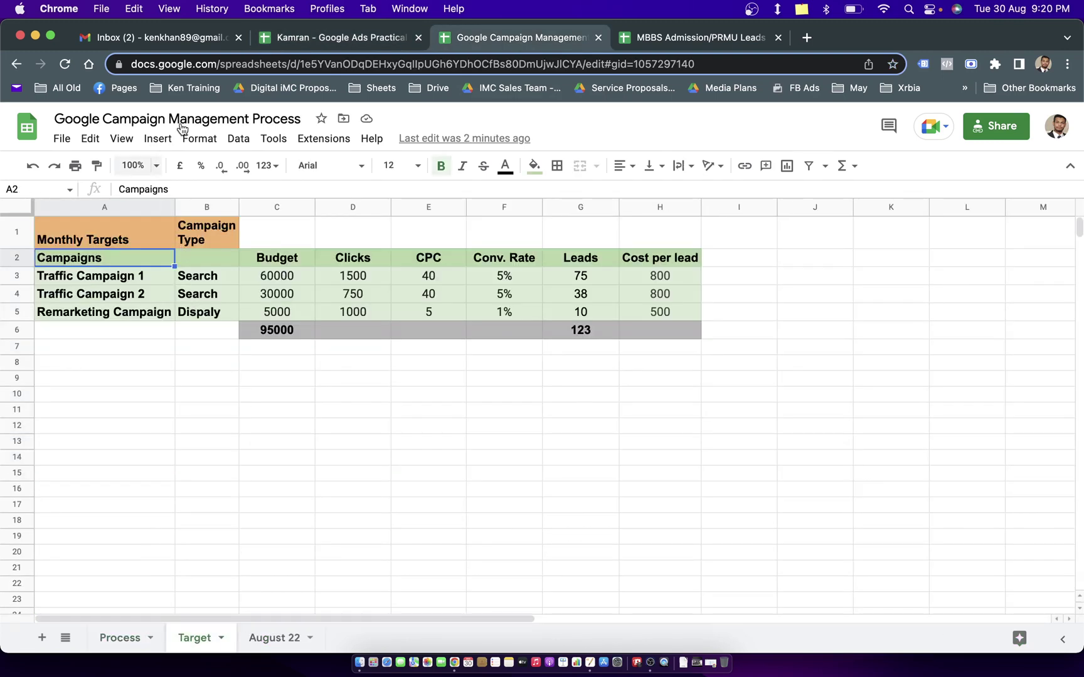
pyautogui.click(119, 638)
pyautogui.click(204, 538)
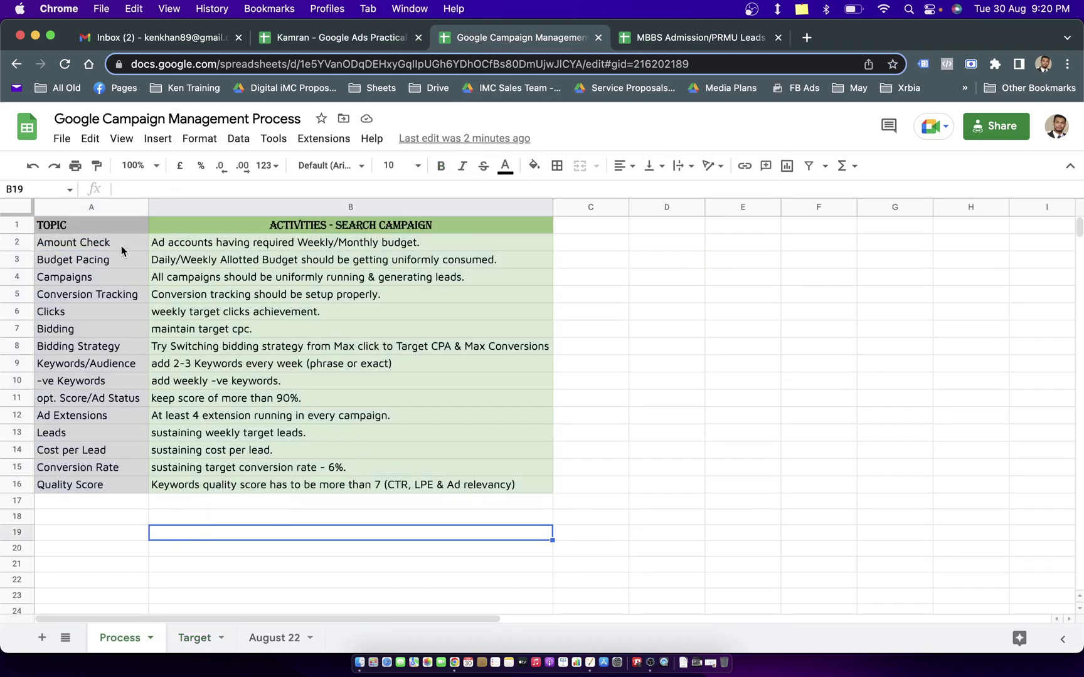
pyautogui.moveTo(121, 246); pyautogui.dragTo(111, 492)
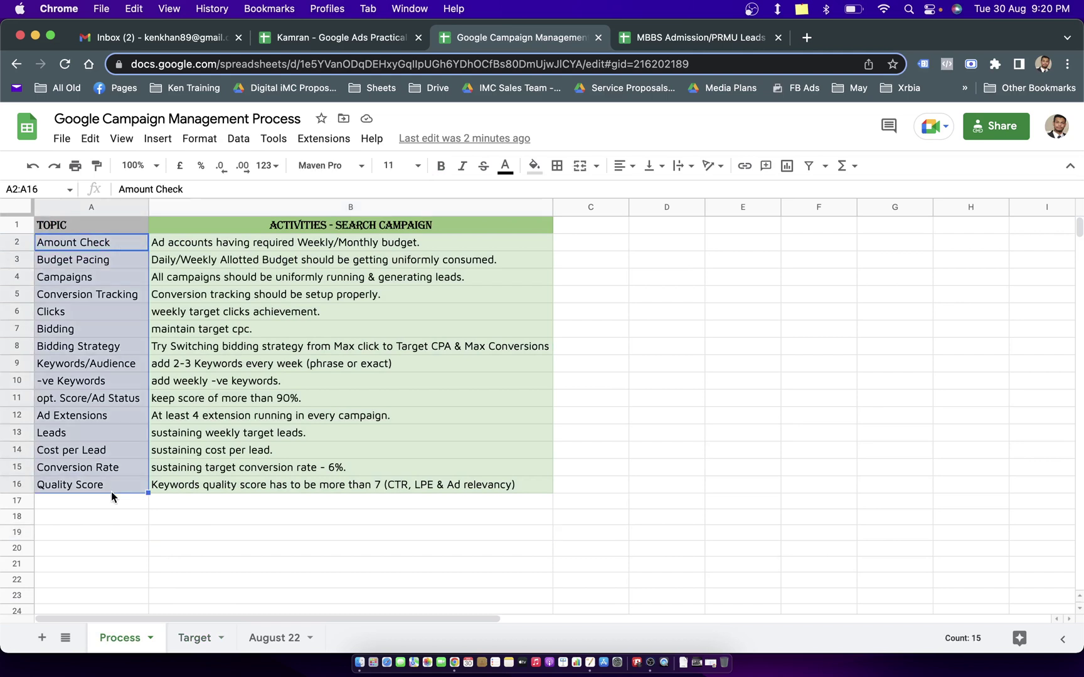
pyautogui.click(107, 514)
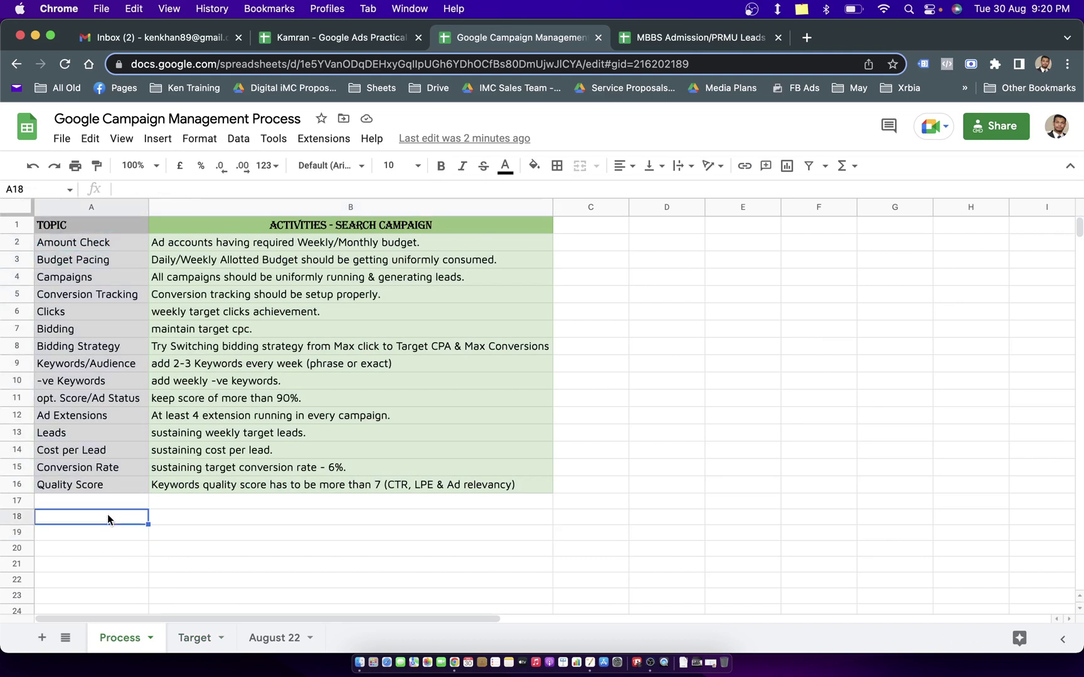
# Look over the Target and August 22 sheets, ending on the Target sheet.
pyautogui.click(193, 637)
pyautogui.click(181, 445)
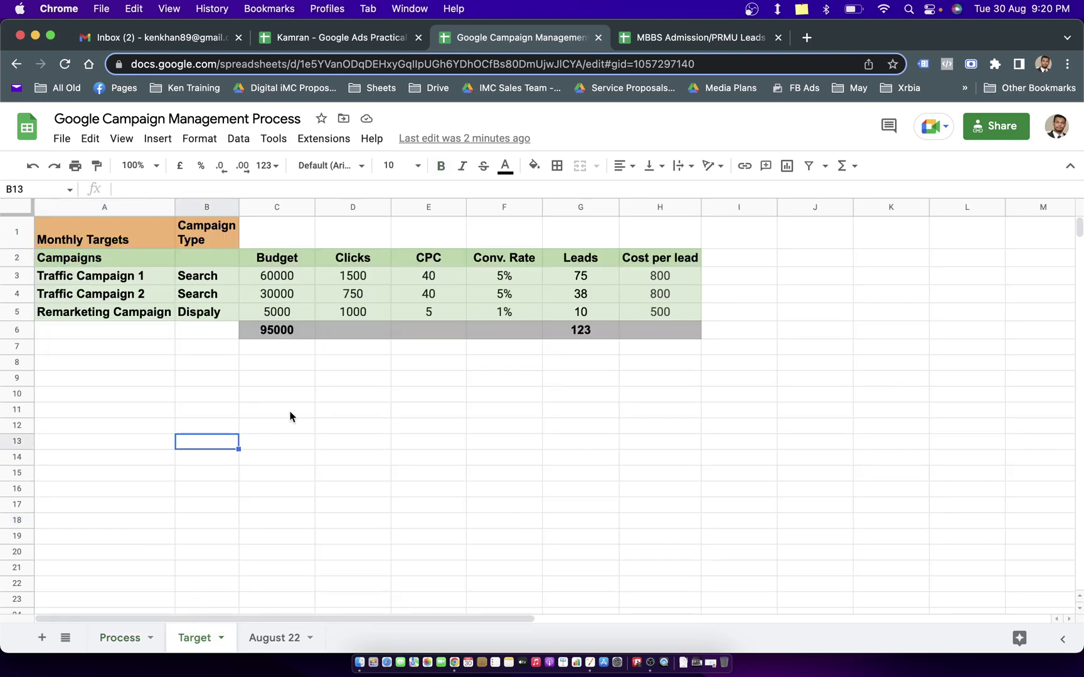
pyautogui.click(279, 634)
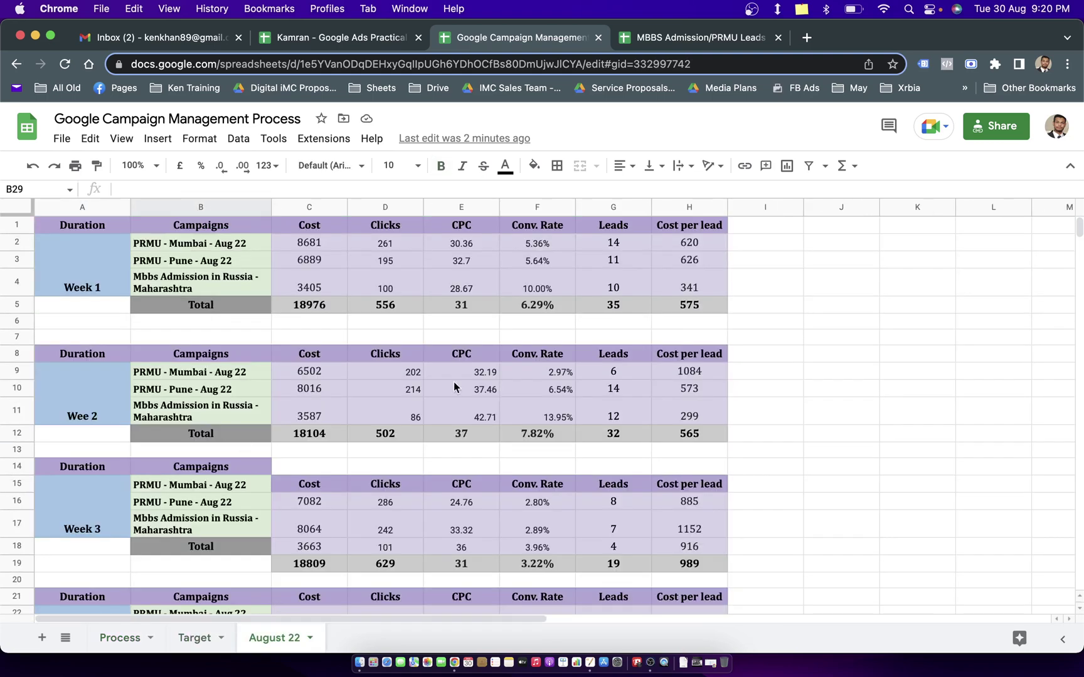
pyautogui.click(206, 637)
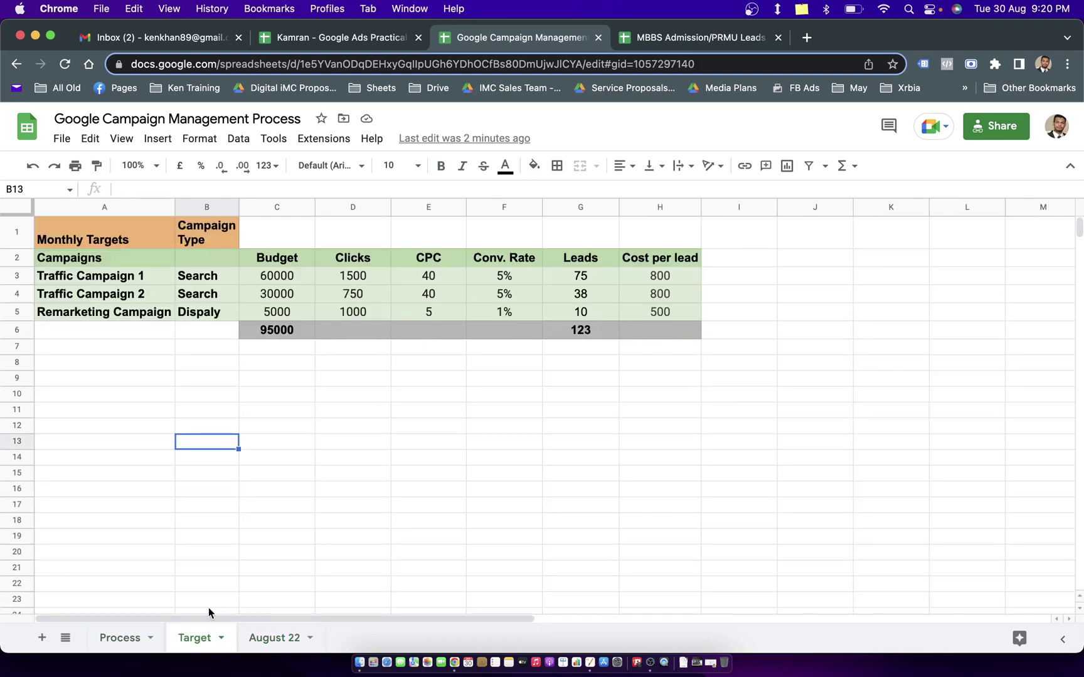
# Change the Remarketing Campaign's type from the misspelled 'Dispaly' to 'Display'.
pyautogui.click(272, 393)
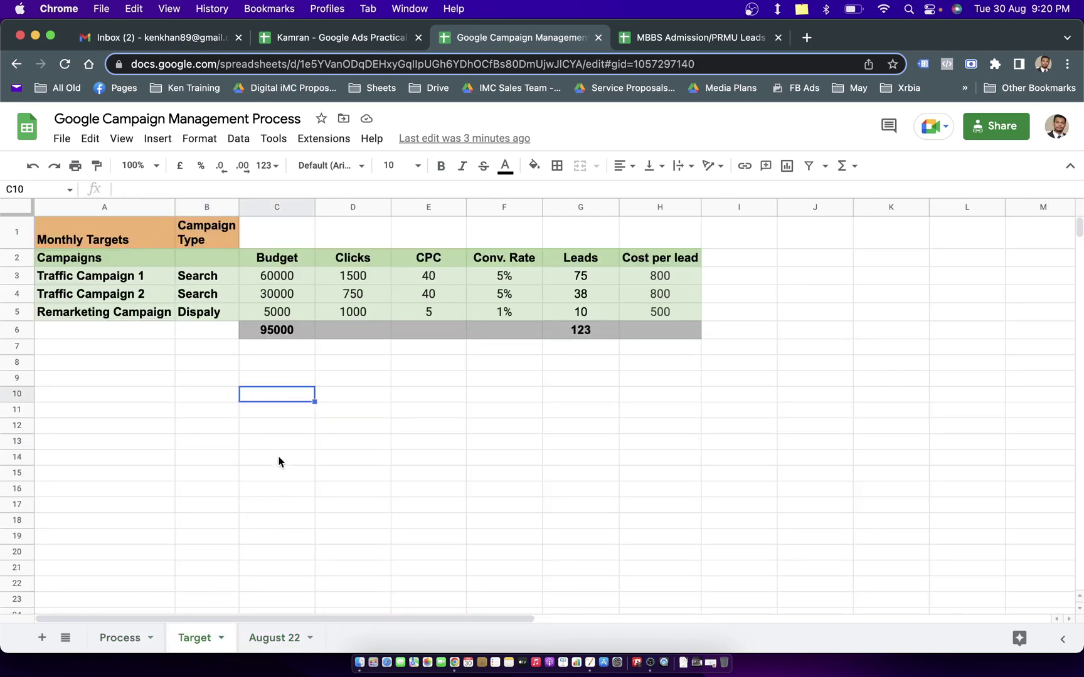
pyautogui.click(171, 382)
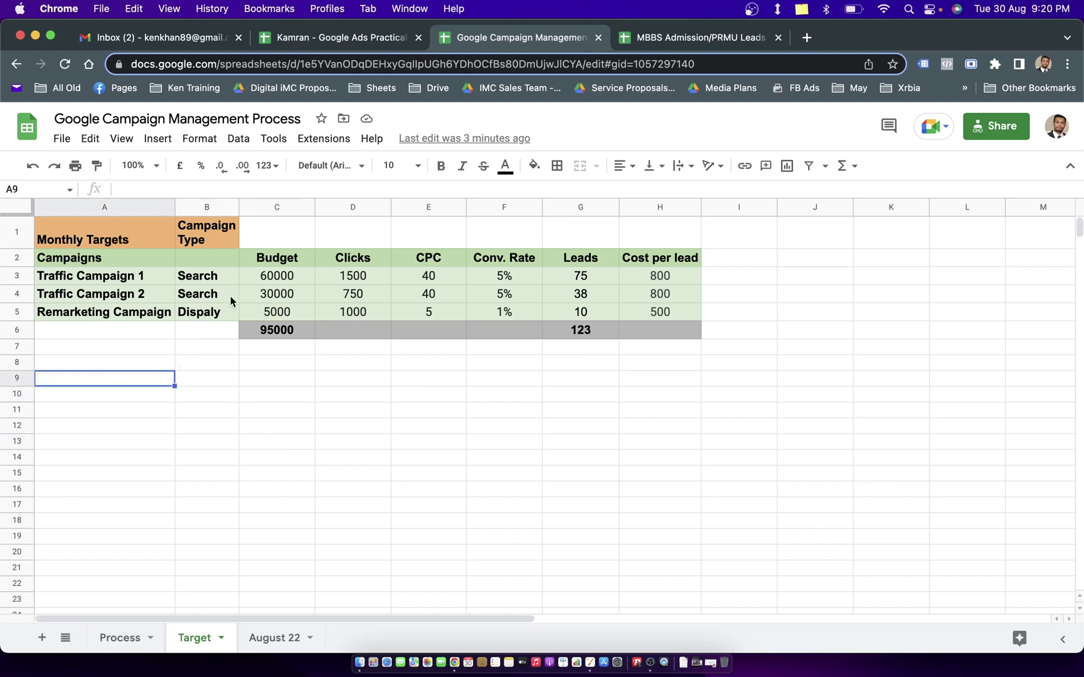
pyautogui.moveTo(161, 277); pyautogui.dragTo(160, 294)
pyautogui.click(165, 327)
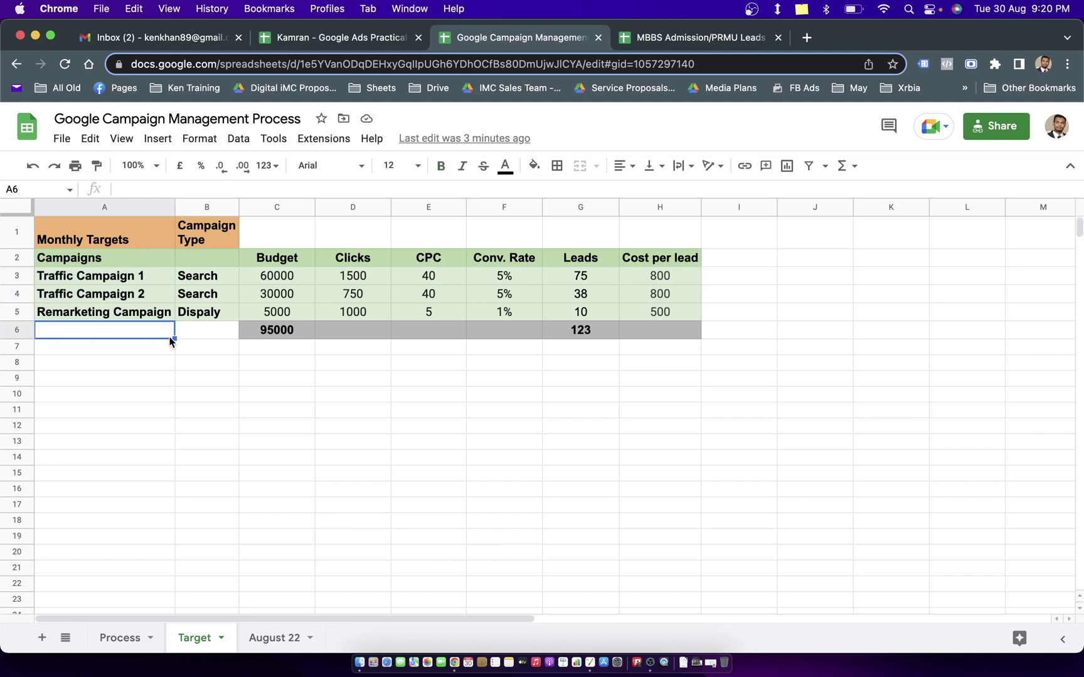
pyautogui.click(197, 324)
pyautogui.click(199, 313)
pyautogui.write('Display')
pyautogui.press('Tab')
# Inspect Traffic Campaign 1's budget and Clicks formula, then move to the Remarketing budget.
pyautogui.click(271, 281)
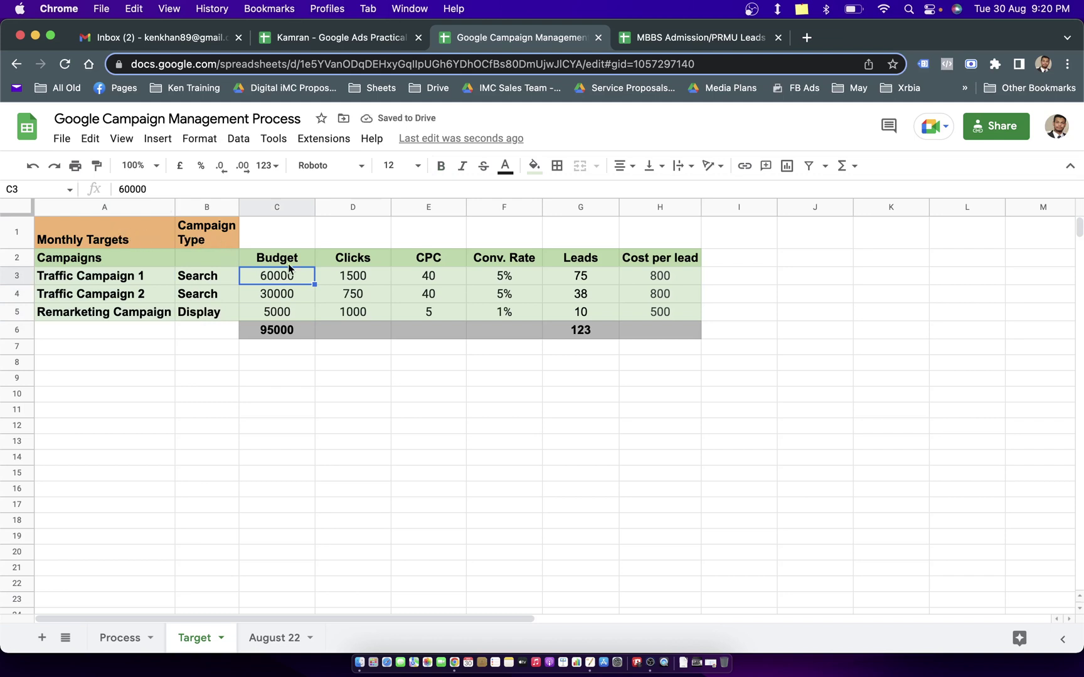
pyautogui.click(339, 280)
pyautogui.click(294, 280)
pyautogui.press('Down')
pyautogui.press('Down')
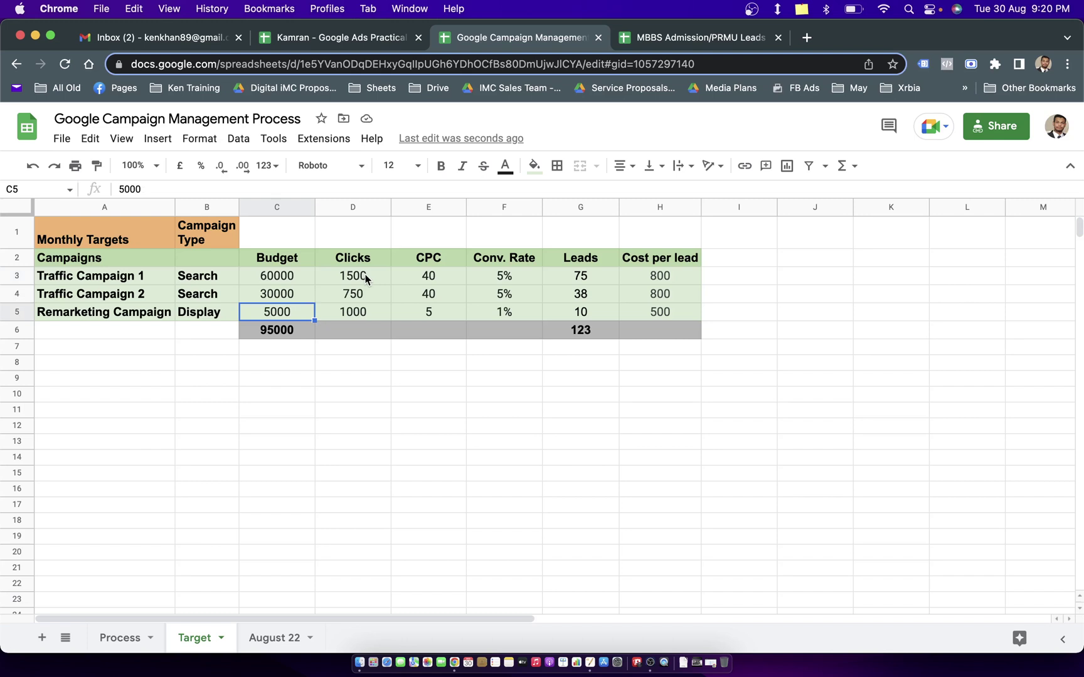
# Clear the old target metrics from Clicks to Cost per lead.
pyautogui.moveTo(365, 278); pyautogui.dragTo(653, 316)
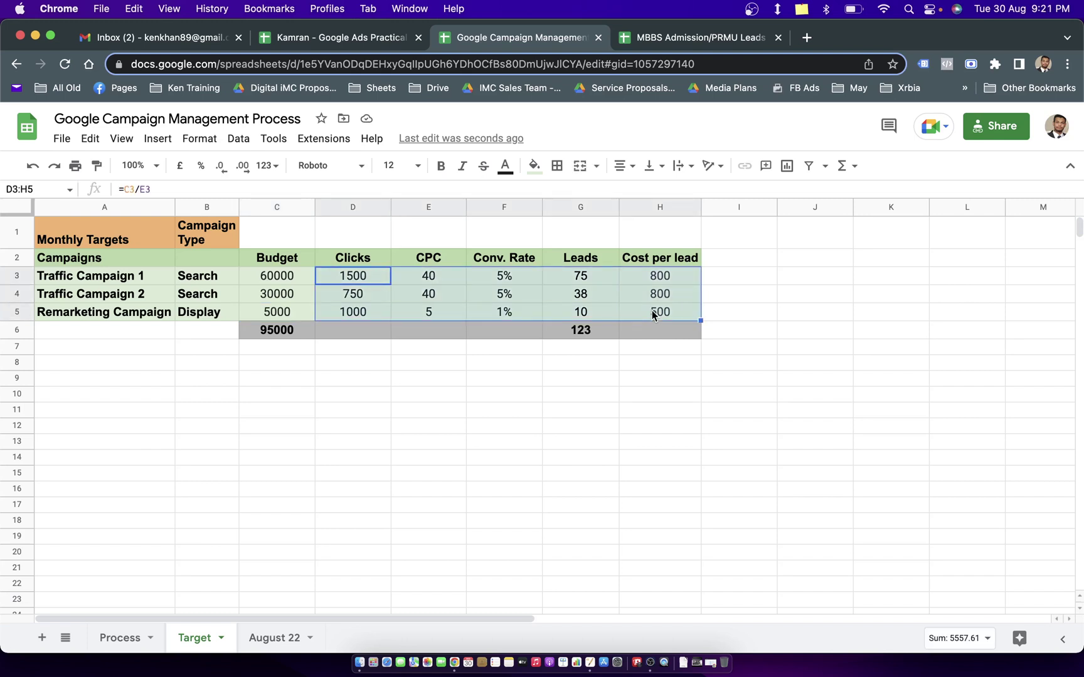
pyautogui.press('Delete')
pyautogui.click(665, 383)
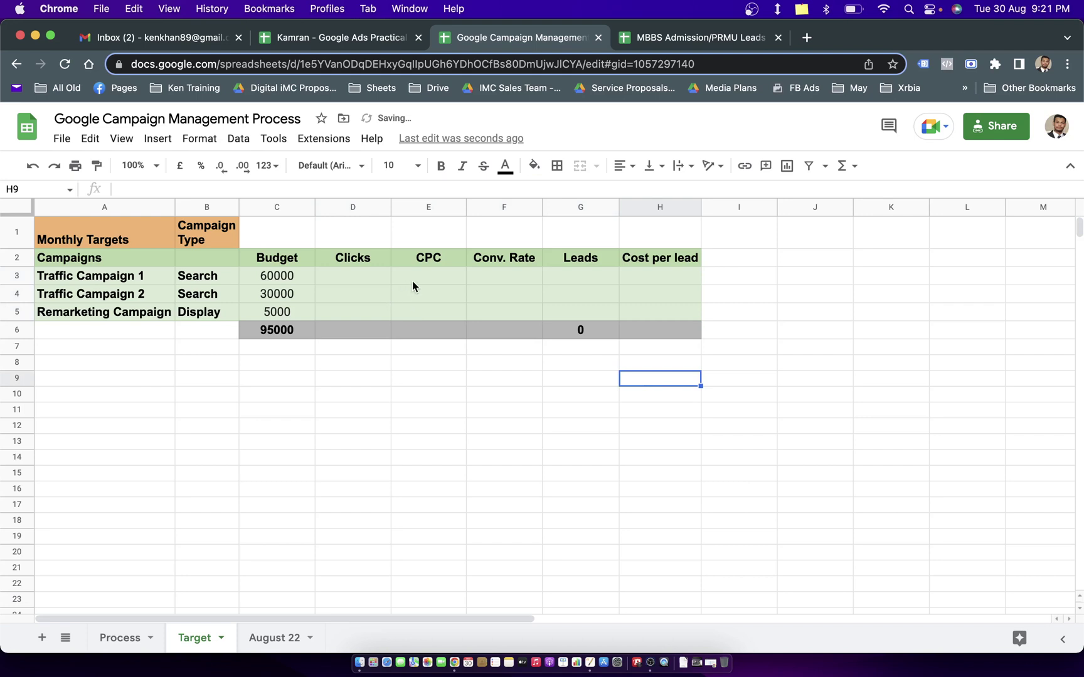
# Enter CPCs of 40, 30 and 5 for the three campaigns.
pyautogui.click(413, 281)
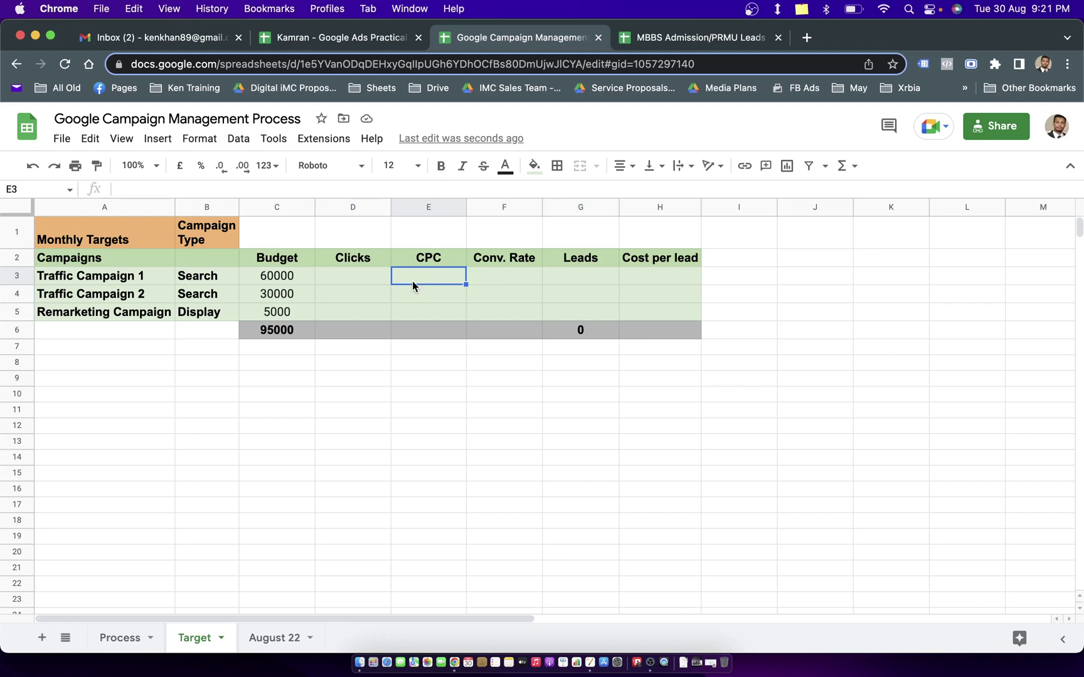
pyautogui.write('40')
pyautogui.press('Tab')
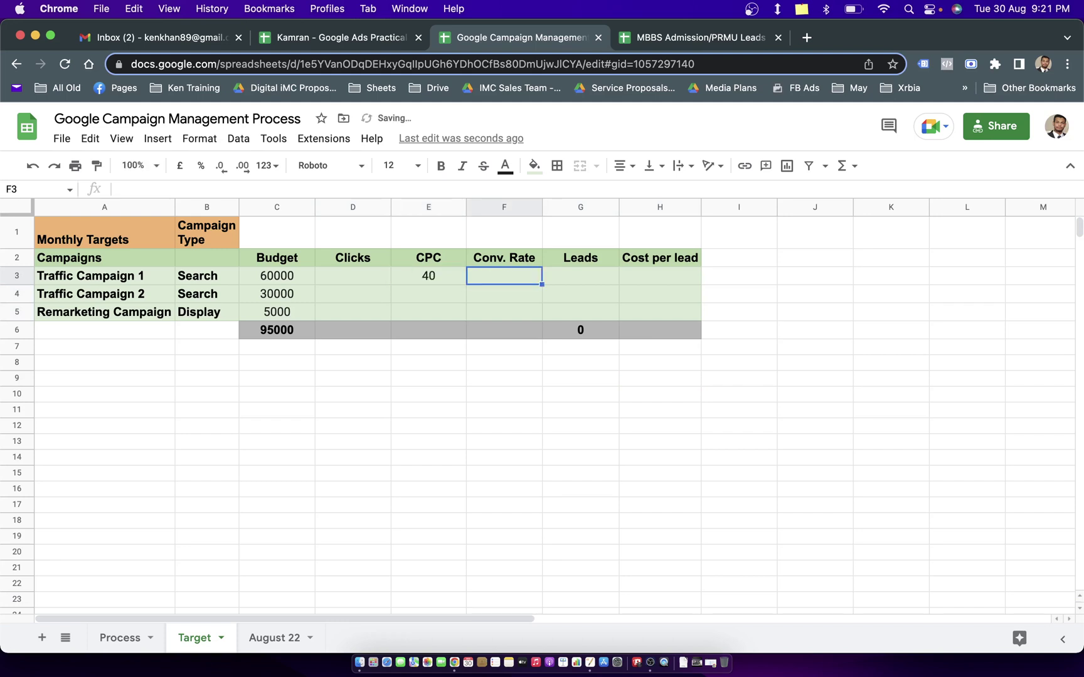
pyautogui.press('Left')
pyautogui.press('Left')
pyautogui.click(429, 276)
pyautogui.click(352, 276)
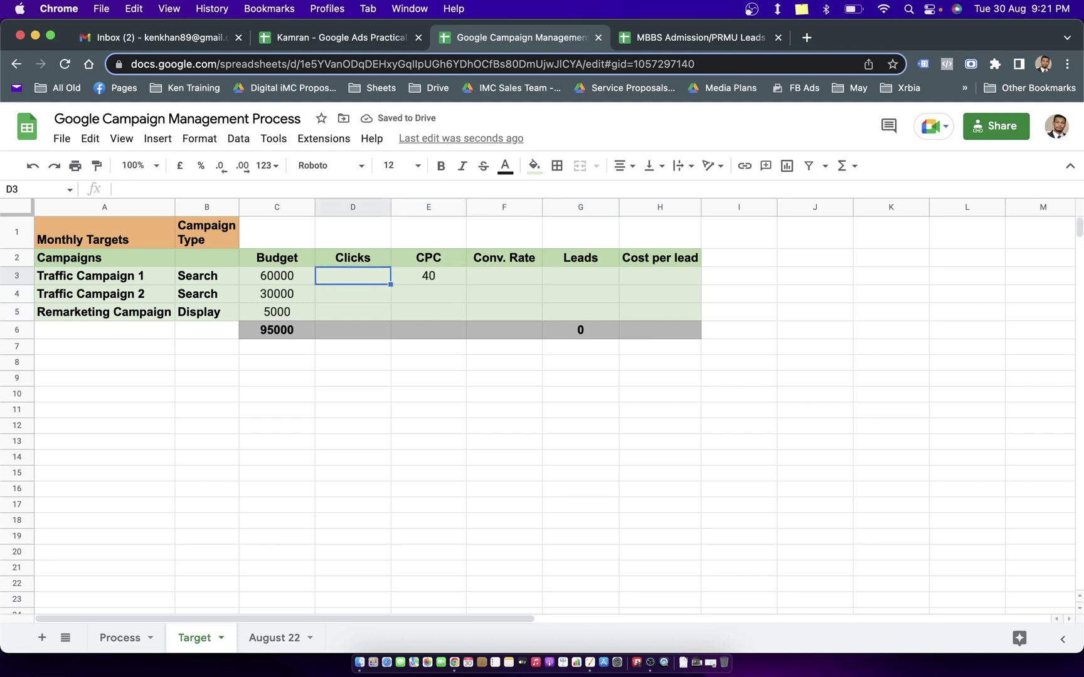
pyautogui.click(428, 294)
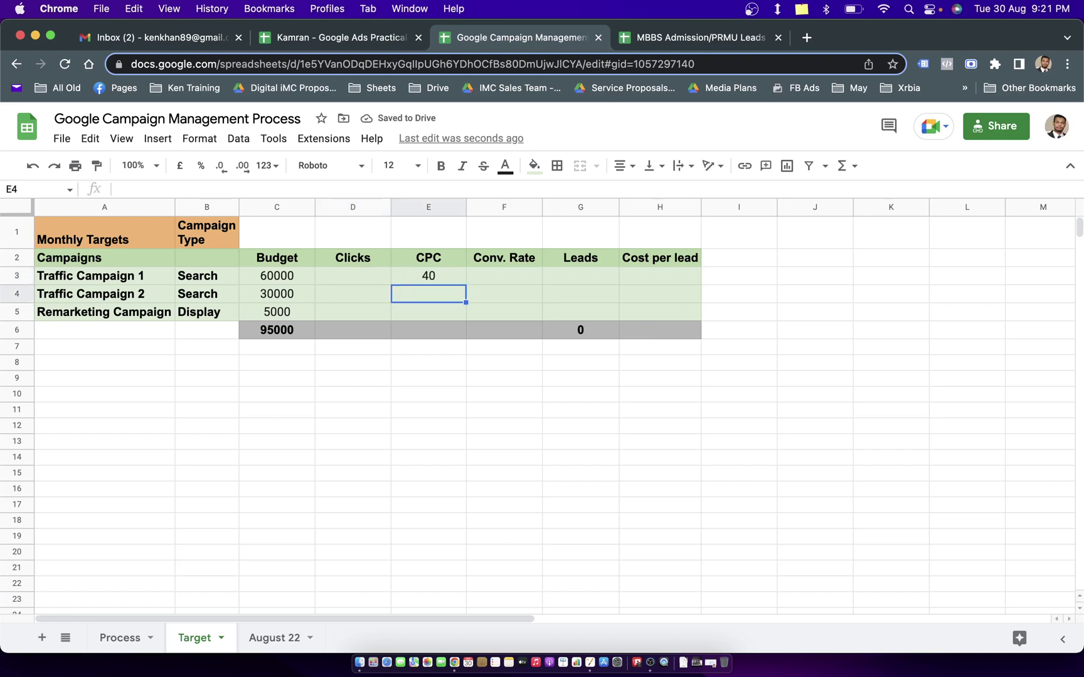
pyautogui.write('30')
pyautogui.press('Return')
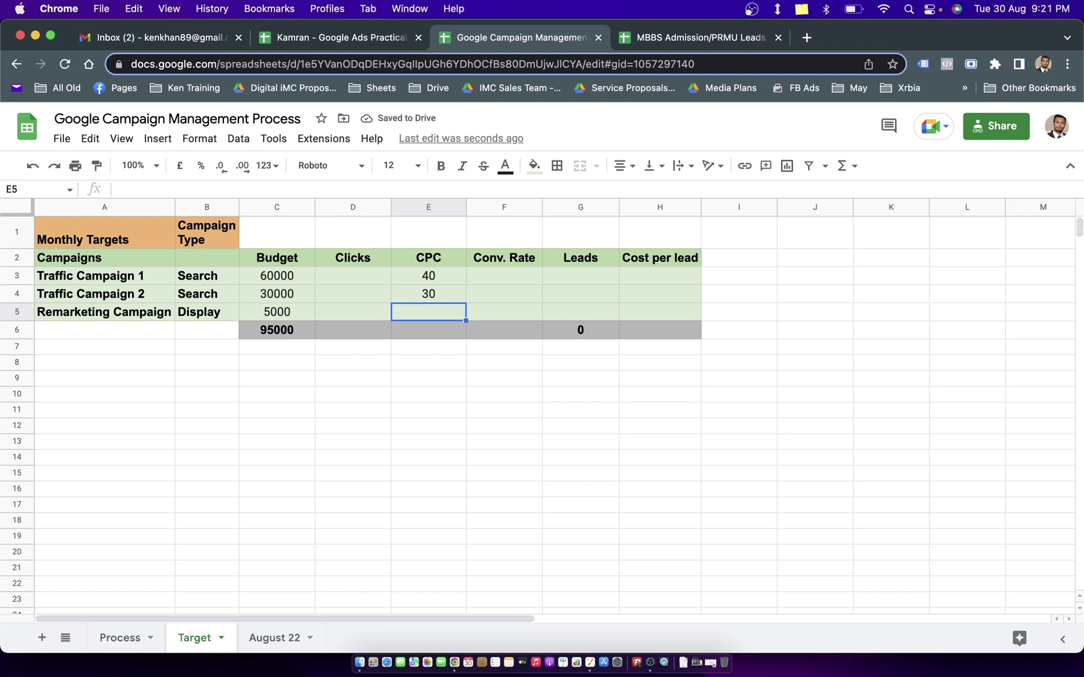
pyautogui.write('5')
pyautogui.press('Tab')
# Enter conversion rates of 5%, 5% and 1% for the three campaigns.
pyautogui.press('Up')
pyautogui.press('Up')
pyautogui.press('Up')
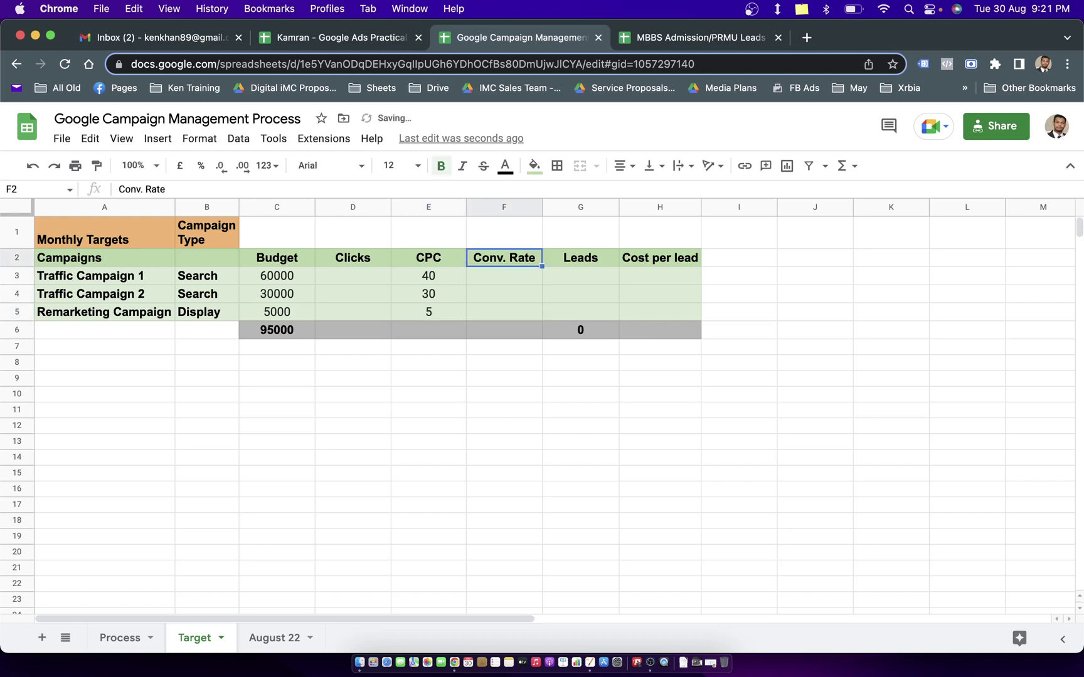
pyautogui.press('Down')
pyautogui.write('5%')
pyautogui.press('Tab')
pyautogui.press('Left')
pyautogui.press('Down')
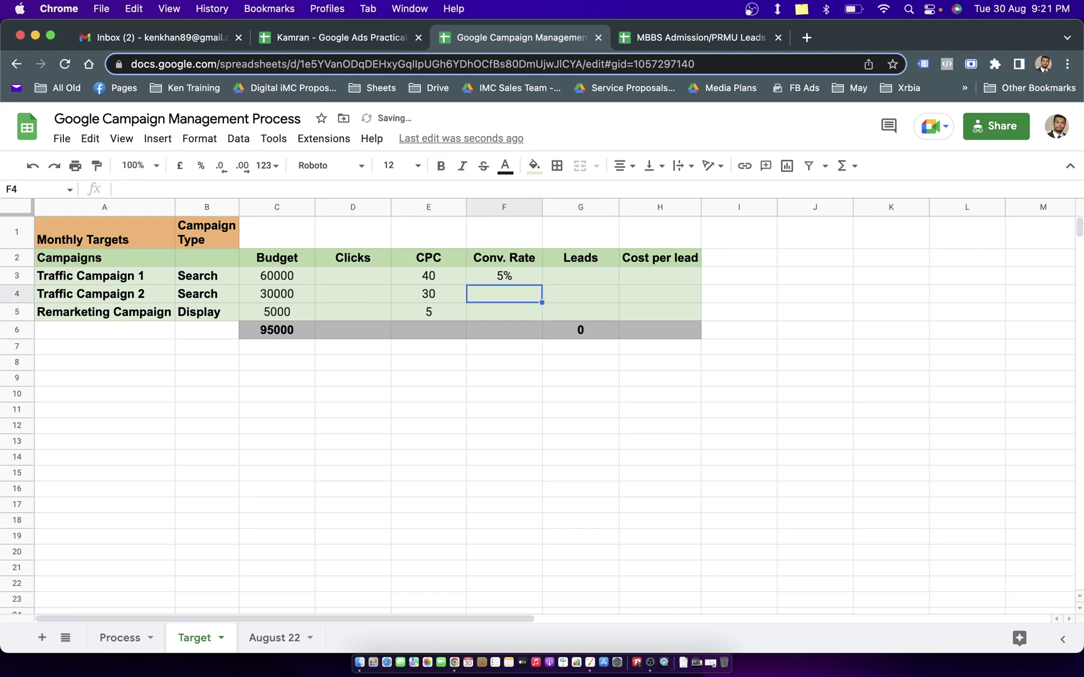
pyautogui.write('5%')
pyautogui.press('Return')
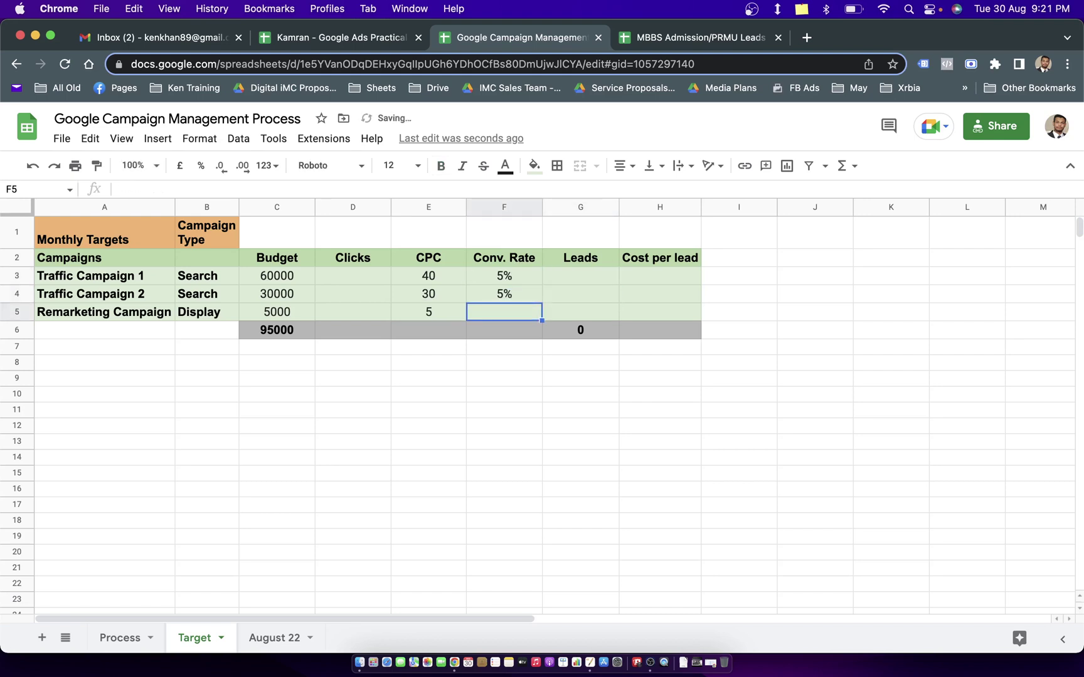
pyautogui.write('1%')
pyautogui.press('Tab')
# Add a Leads formula multiplying conversion rate by clicks for Traffic Campaign 1.
pyautogui.press('Up')
pyautogui.press('Up')
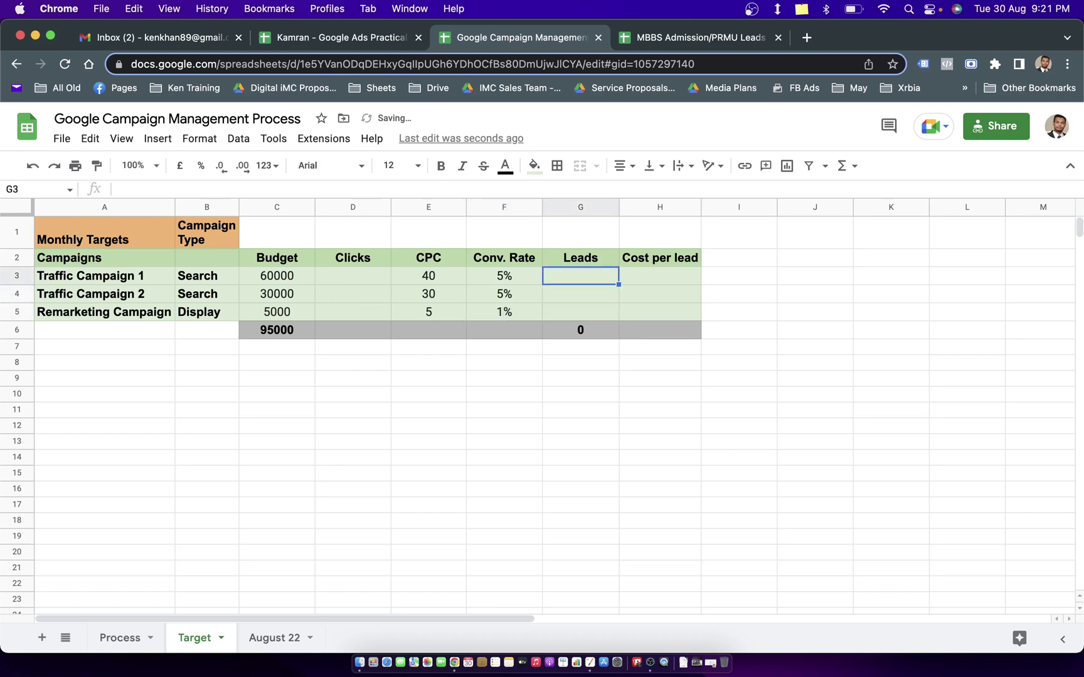
pyautogui.write('=')
pyautogui.press('Left')
pyautogui.write('*')
pyautogui.press('Left')
pyautogui.press('Left')
pyautogui.press('Left')
pyautogui.press('Return')
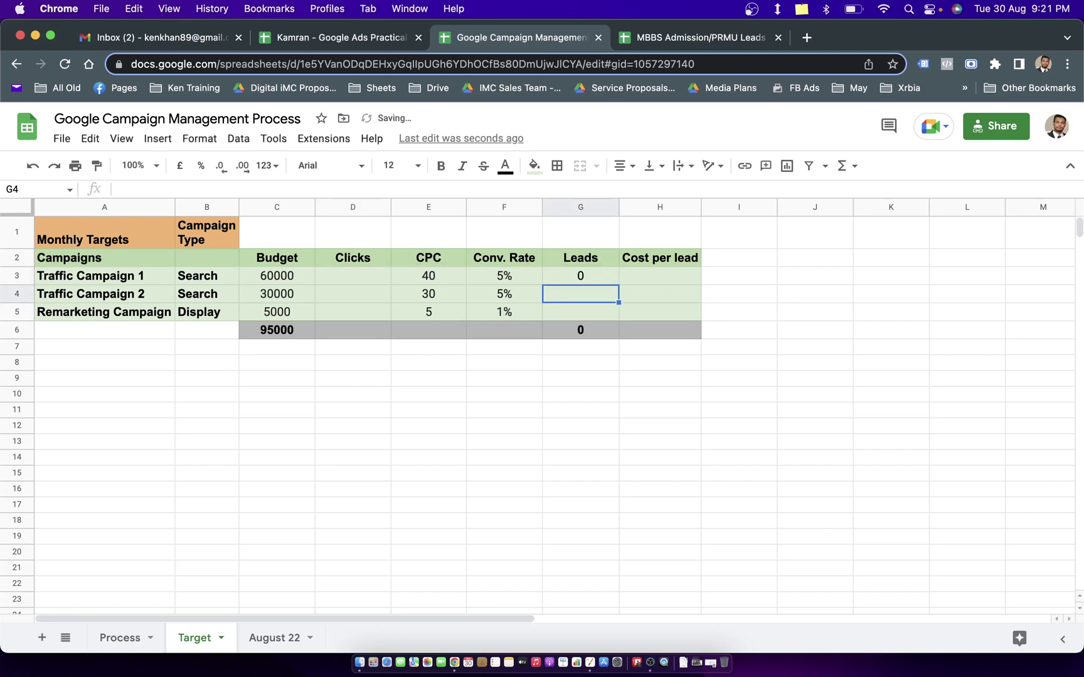
pyautogui.press('Up')
pyautogui.press('Left')
pyautogui.press('Left')
pyautogui.press('Left')
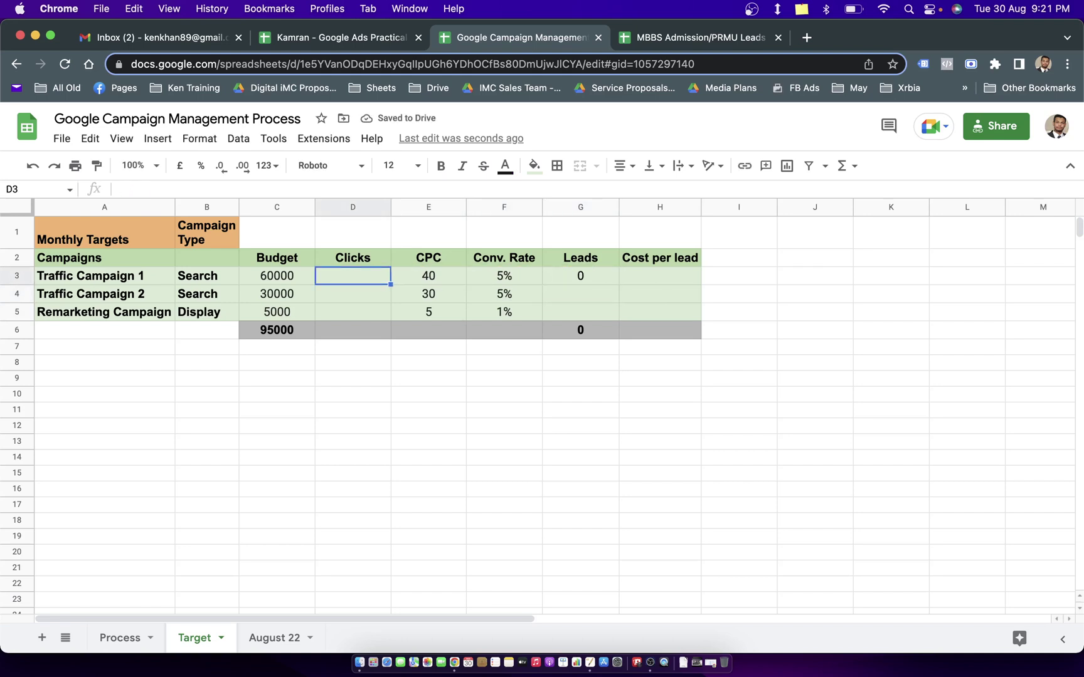
# Compute Clicks as budget divided by CPC and auto-fill it down the column.
pyautogui.write('=')
pyautogui.press('Left')
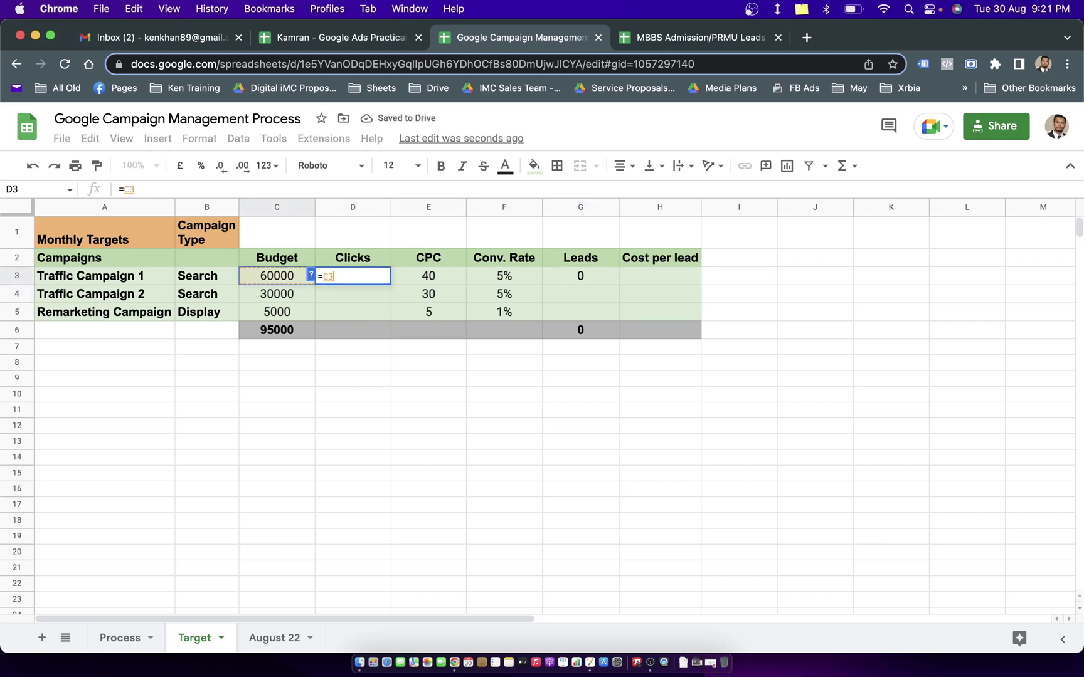
pyautogui.write('/')
pyautogui.press('Right')
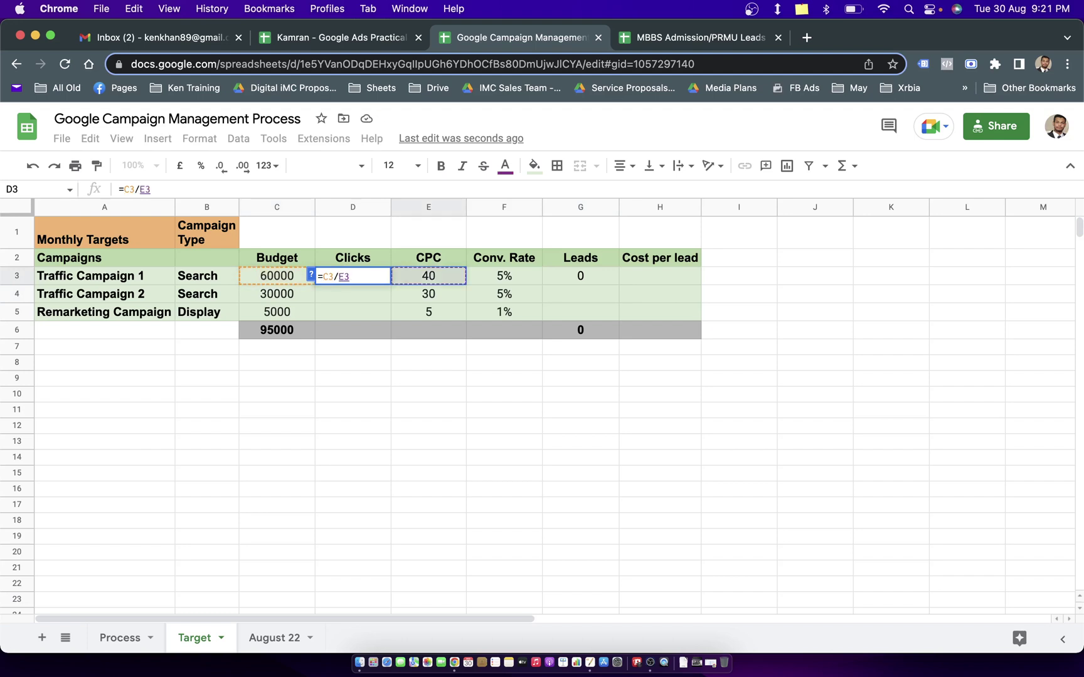
pyautogui.press('Return')
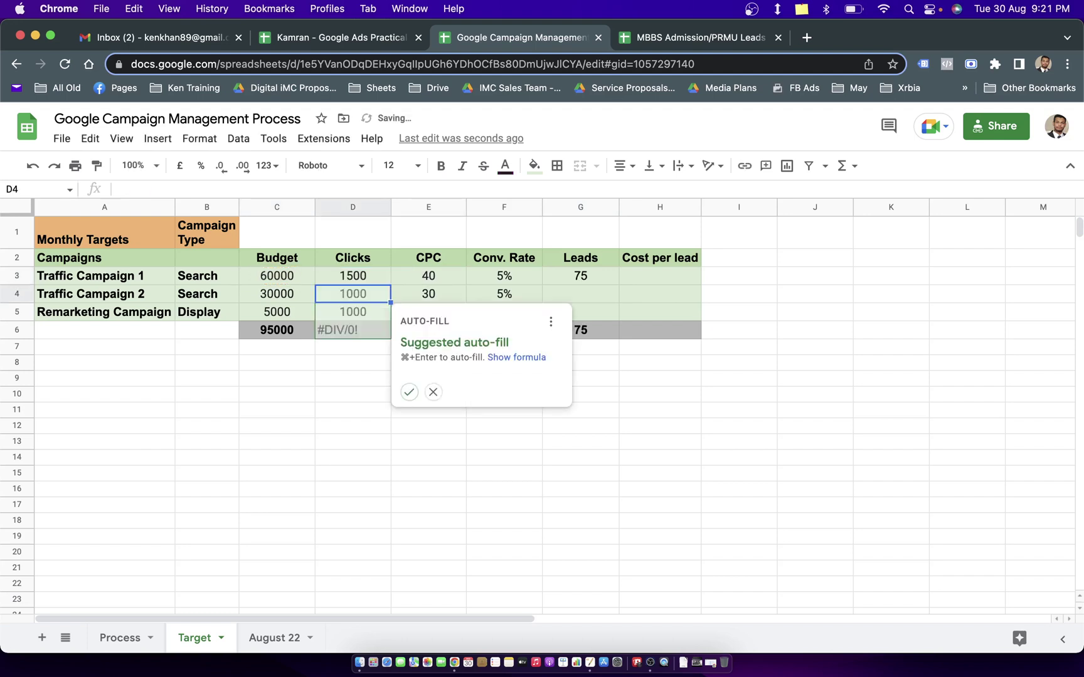
pyautogui.click(409, 393)
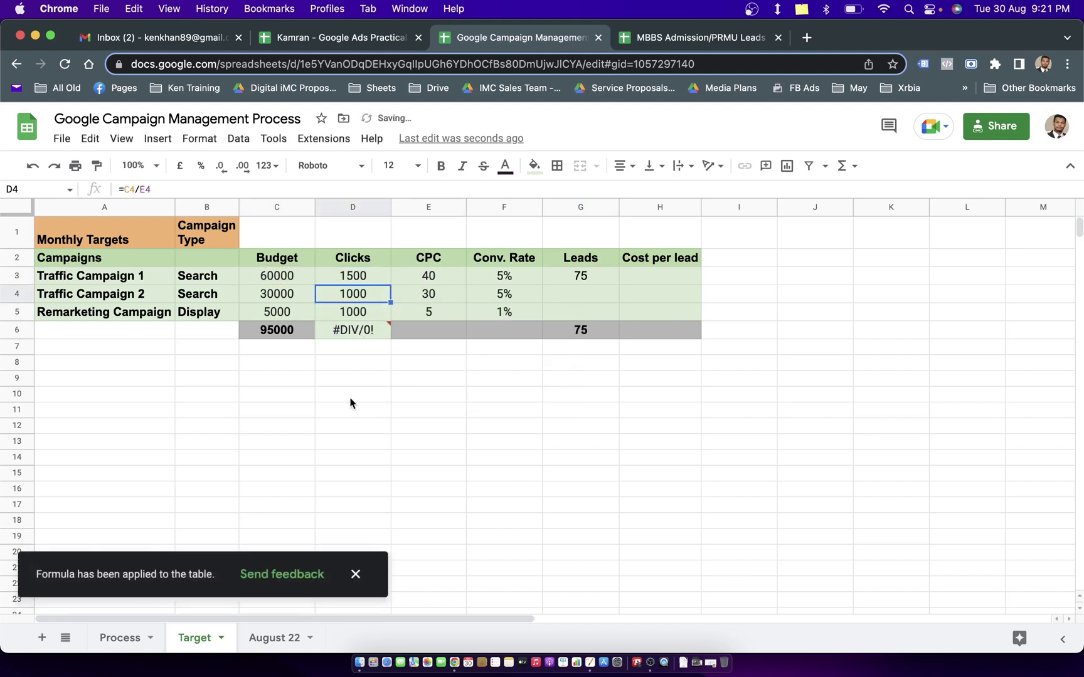
# Remove the #DIV/0! formula from the Clicks total in D6.
pyautogui.click(351, 399)
pyautogui.click(359, 334)
pyautogui.press('Delete')
pyautogui.press('Right')
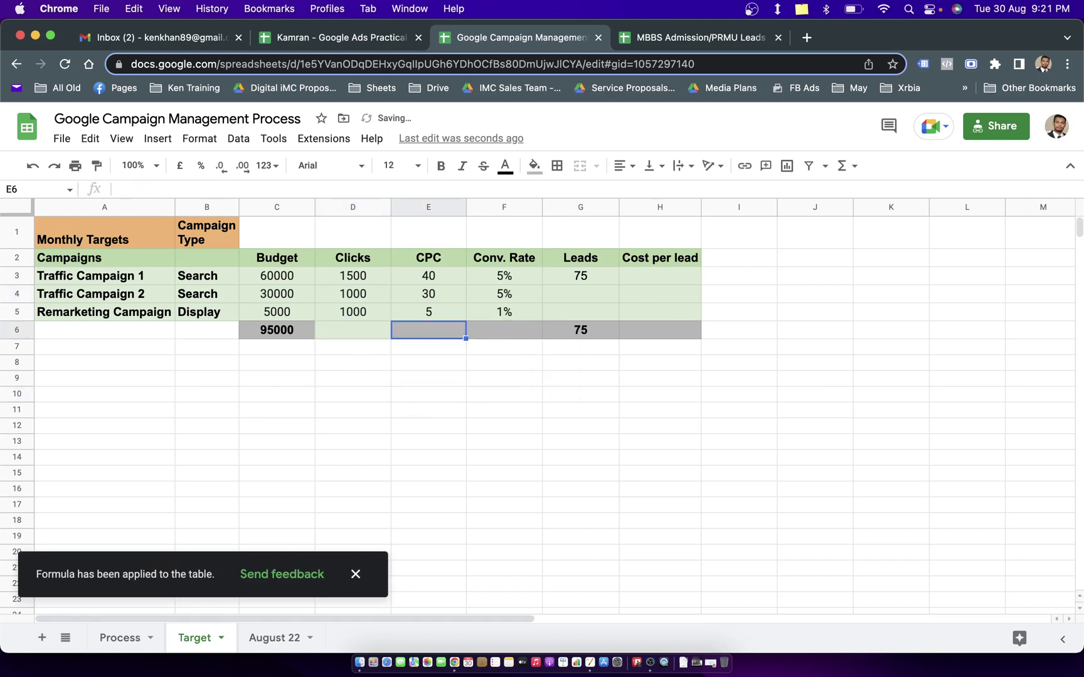
pyautogui.press('Left')
pyautogui.press('Up')
pyautogui.press('Right')
pyautogui.press('Right')
pyautogui.press('Up')
pyautogui.press('Right')
pyautogui.press('Up')
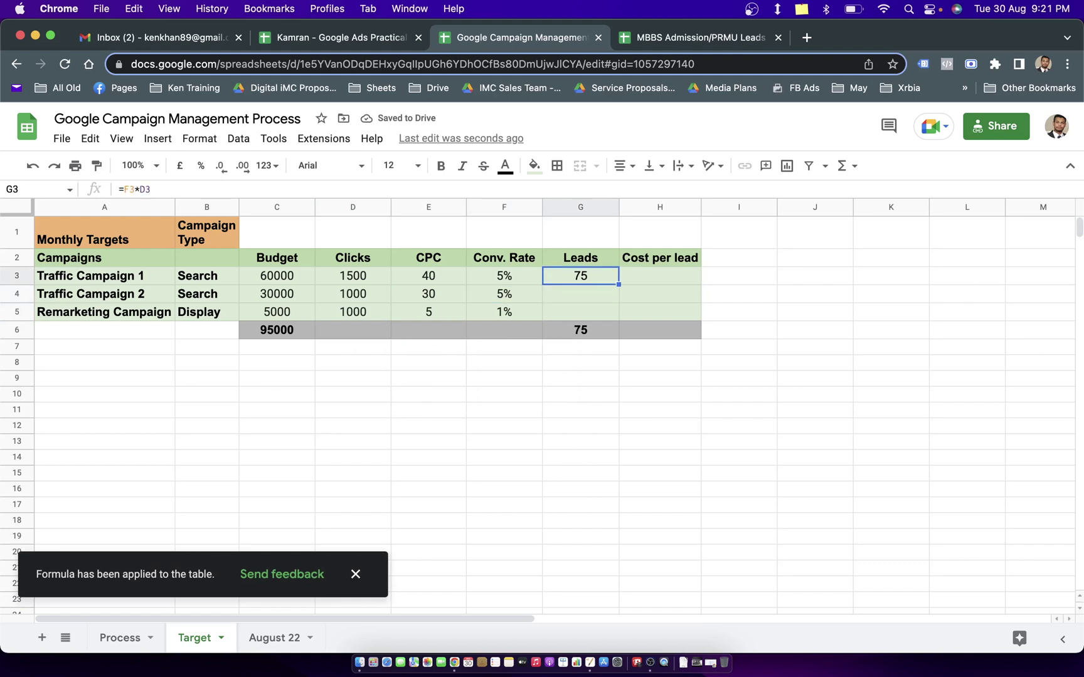
# Enter the Leads formula =F3*D3 and copy it to the other two campaigns.
pyautogui.write('=')
pyautogui.press('Left')
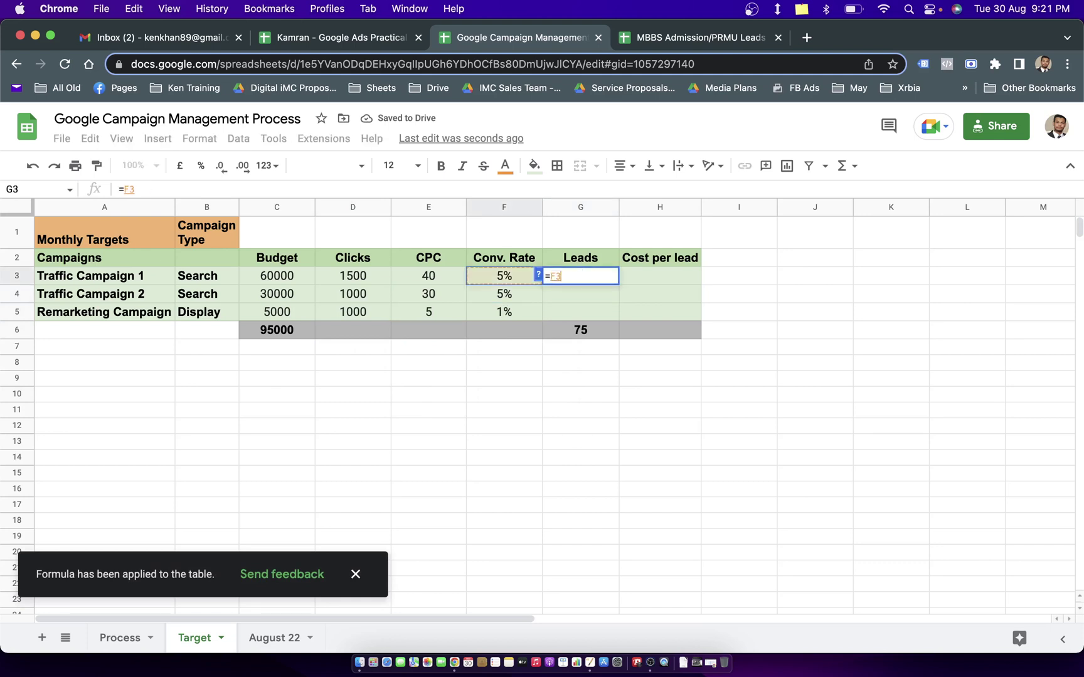
pyautogui.write('*')
pyautogui.press('Left')
pyautogui.press('Left')
pyautogui.press('Left')
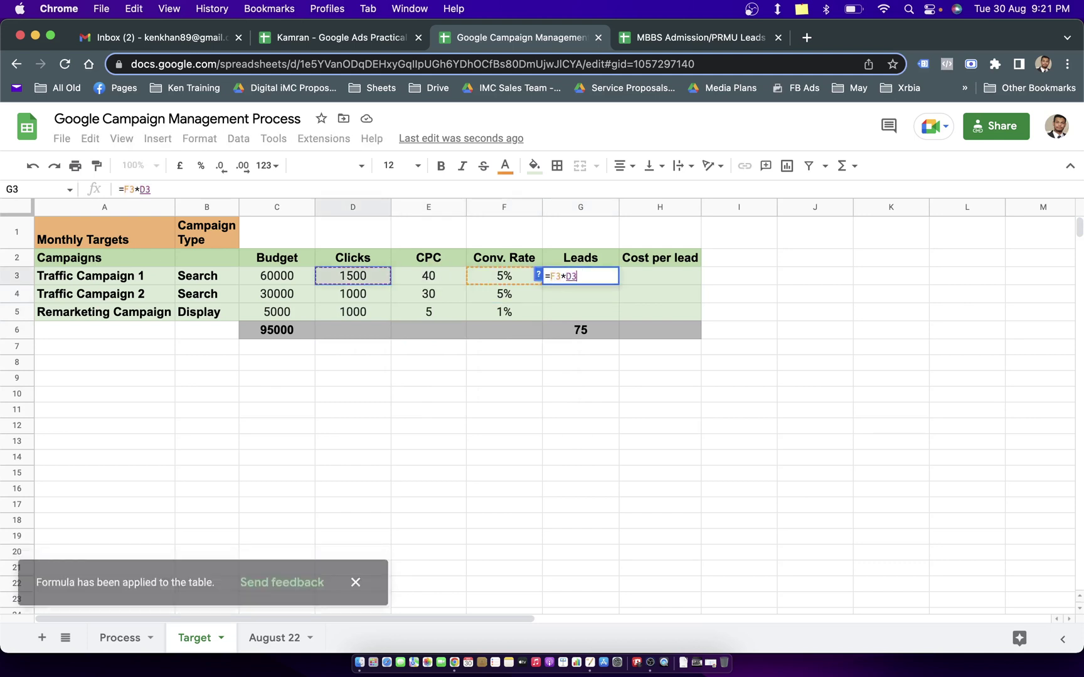
pyautogui.press('Return')
pyautogui.press('Up')
pyautogui.press('super+c')
pyautogui.press('Down')
pyautogui.hotkey('shift', 'Down')
pyautogui.press('super+v')
pyautogui.press('Down')
pyautogui.press('Right')
pyautogui.press('Left')
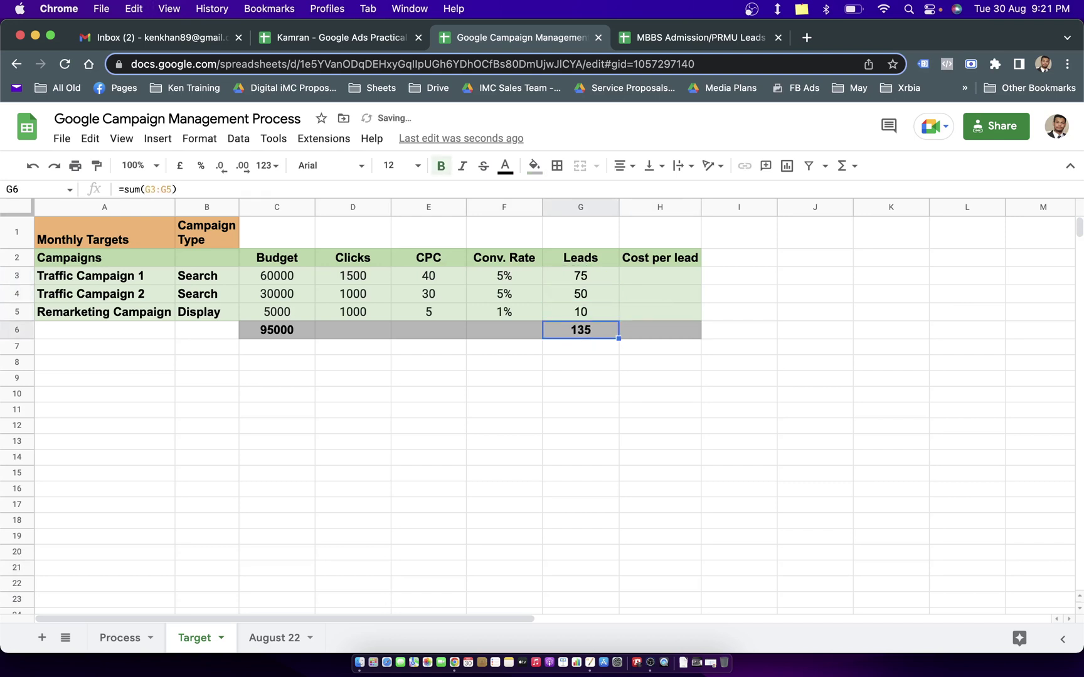
pyautogui.press('Up')
pyautogui.press('Up')
pyautogui.press('Up')
pyautogui.press('Right')
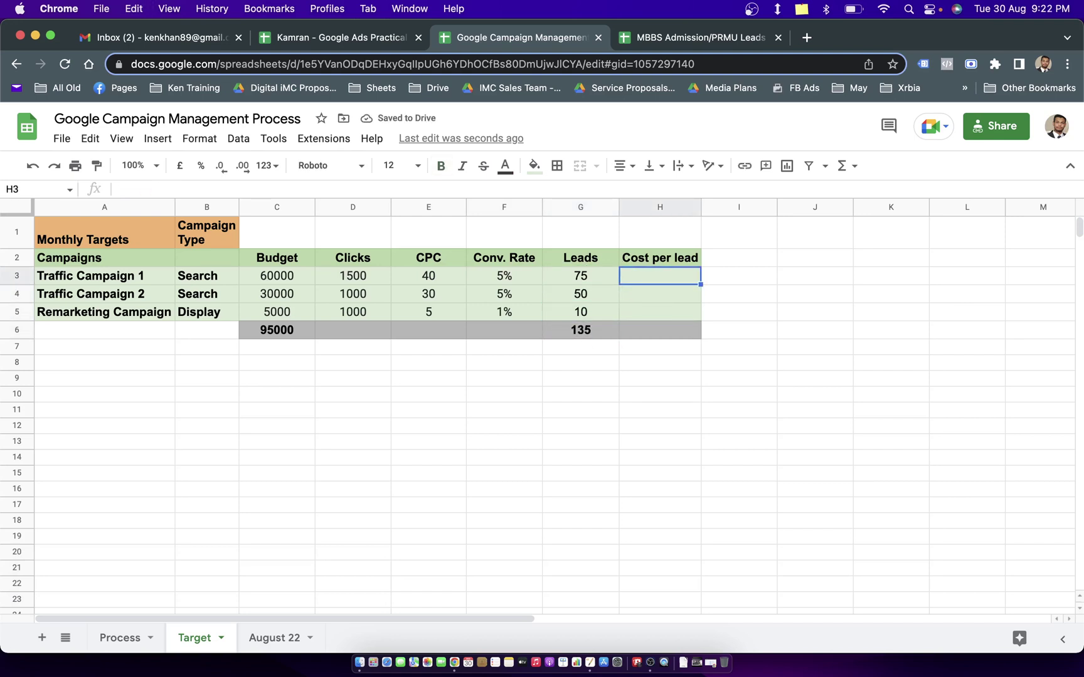
# Compute Cost per lead as budget divided by leads (=C3/G3) and auto-fill it.
pyautogui.write('=')
pyautogui.press('Left')
pyautogui.press('Left')
pyautogui.press('Left')
pyautogui.press('Left')
pyautogui.press('Left')
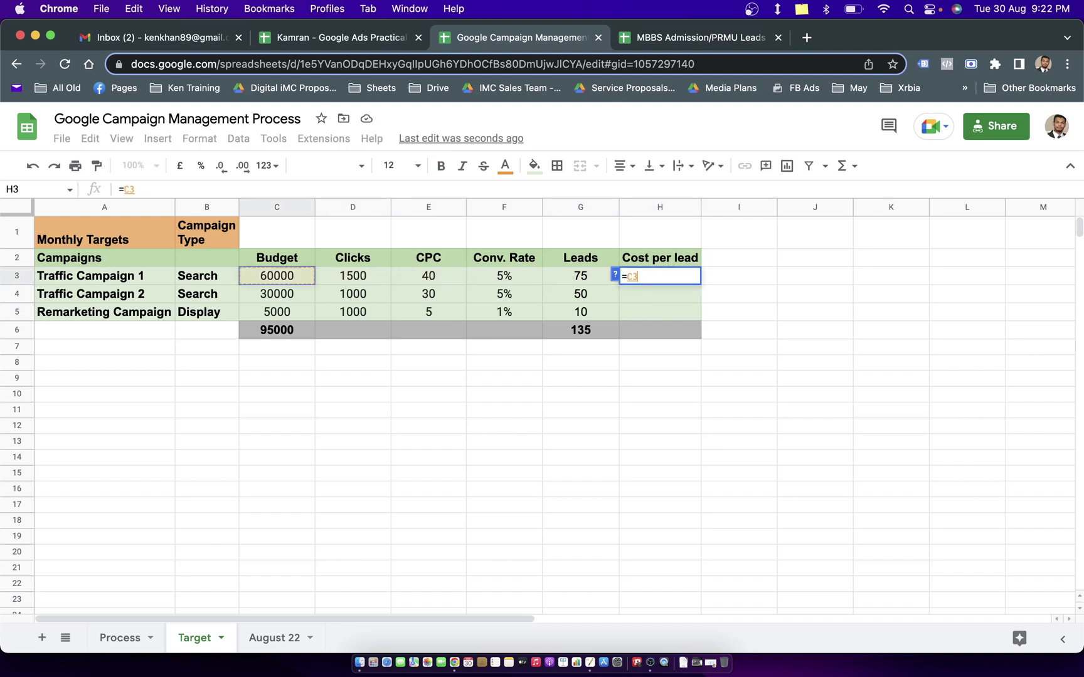
pyautogui.write('/')
pyautogui.press('Left')
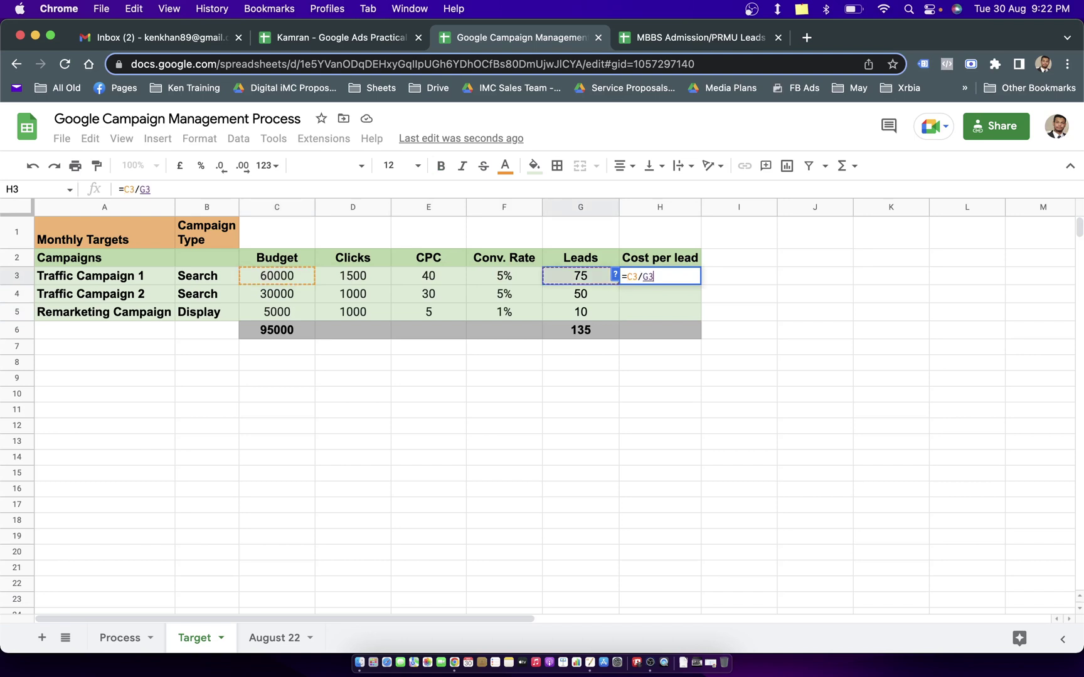
pyautogui.press('Return')
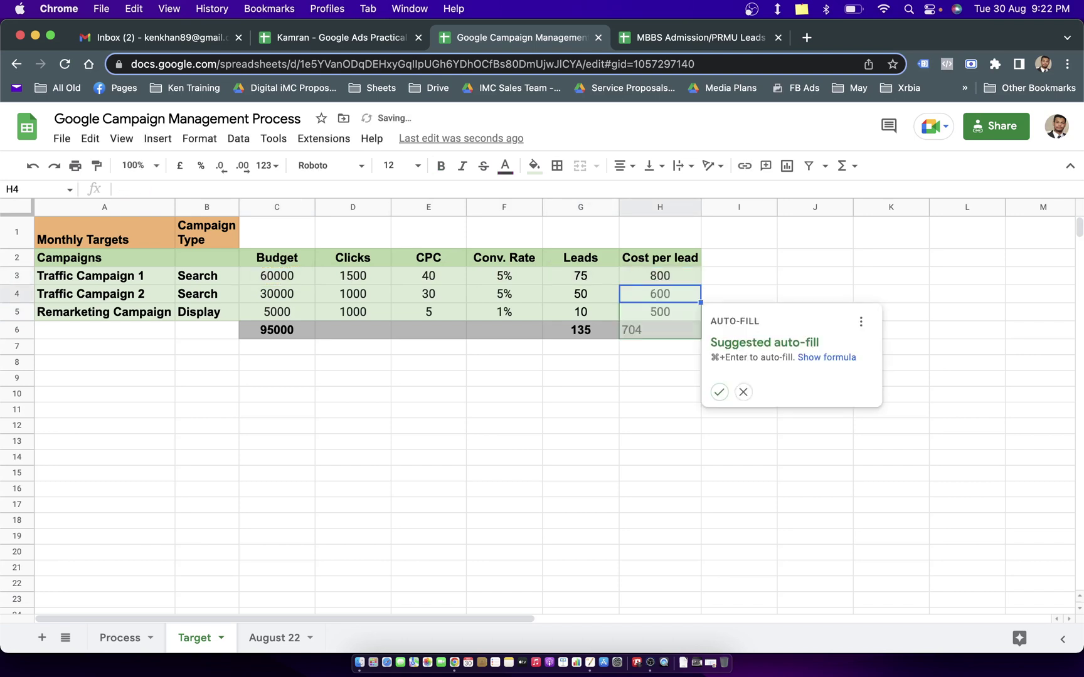
pyautogui.click(719, 392)
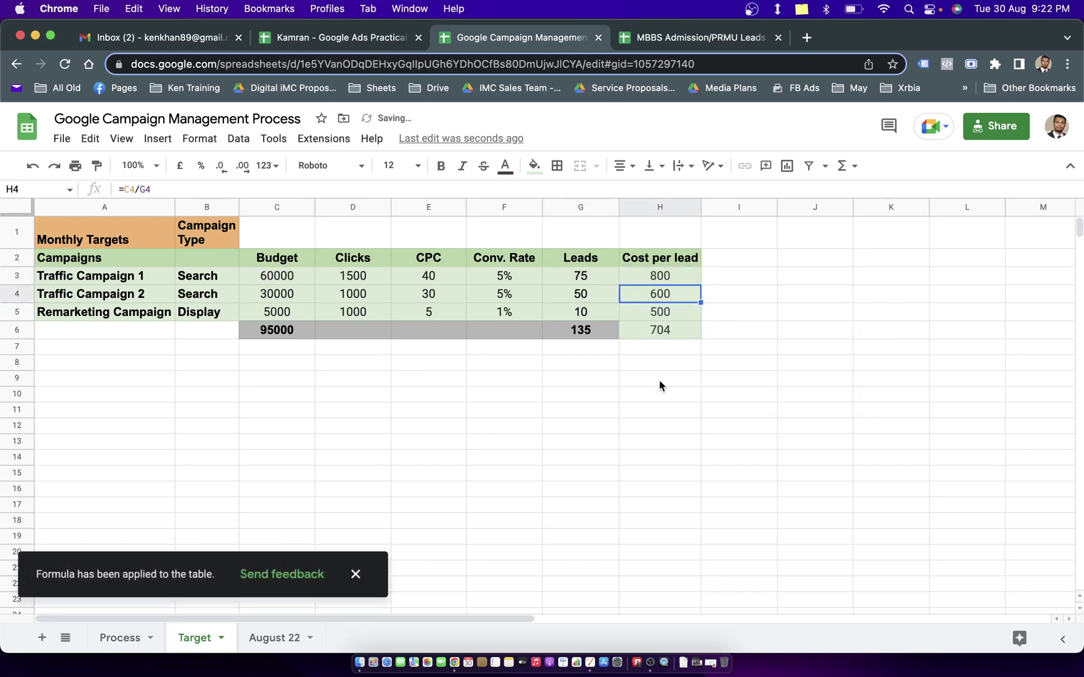
# Clear the auto-filled total in H6 and restore its grey empty-cell formatting.
pyautogui.click(638, 384)
pyautogui.click(643, 335)
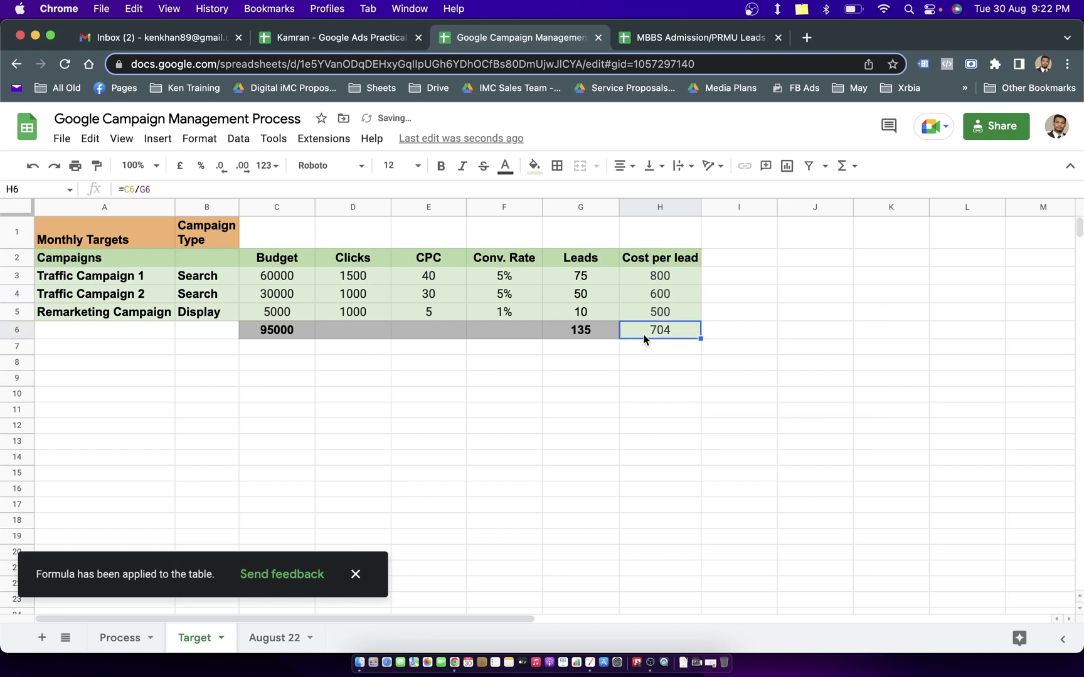
pyautogui.press('Delete')
pyautogui.press('Left')
pyautogui.press('Left')
pyautogui.press('Left')
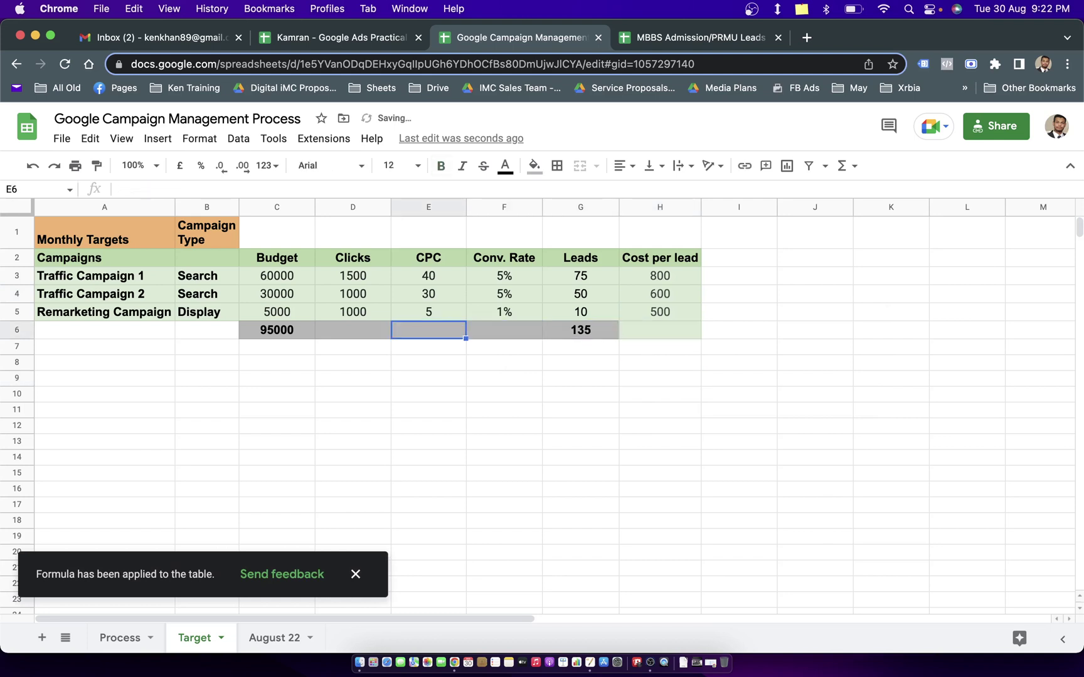
pyautogui.press('Right')
pyautogui.hotkey('ctrl', 'c')
pyautogui.press('Right')
pyautogui.press('Right')
pyautogui.hotkey('ctrl', 'v')
pyautogui.press('Left')
pyautogui.press('Left')
pyautogui.press('Left')
pyautogui.press('Left')
pyautogui.press('Right')
pyautogui.press('Right')
pyautogui.press('Right')
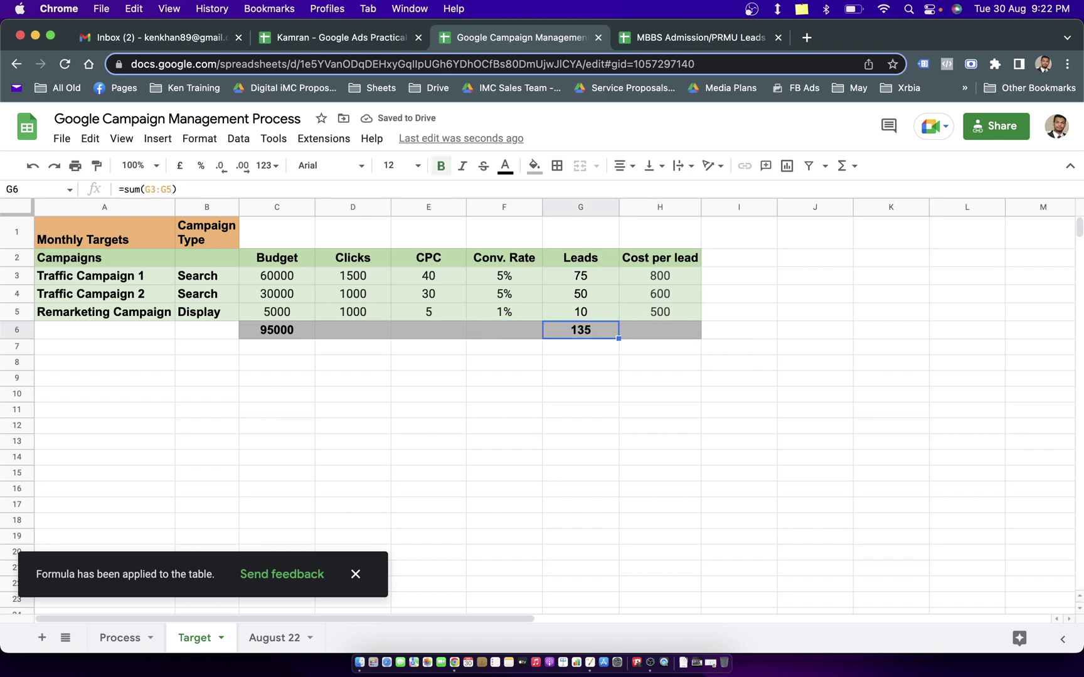
pyautogui.press('Right')
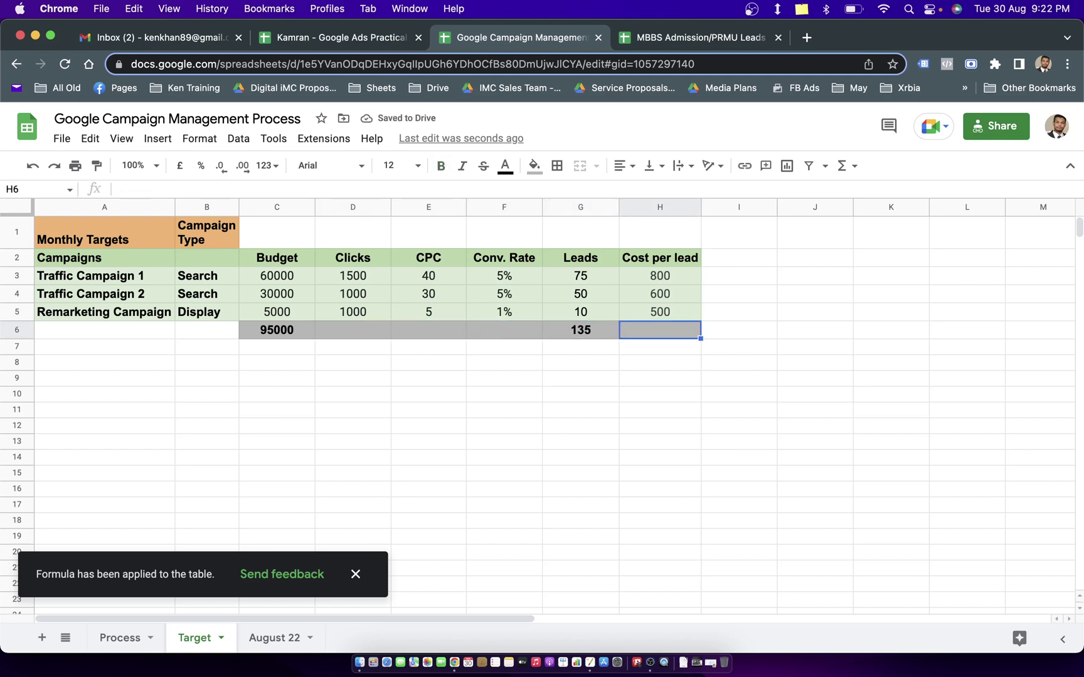
# Set the overall cost per lead in H6 to =C6/G6.
pyautogui.write('=')
pyautogui.press('Left')
pyautogui.press('Left')
pyautogui.press('Left')
pyautogui.press('Left')
pyautogui.press('Left')
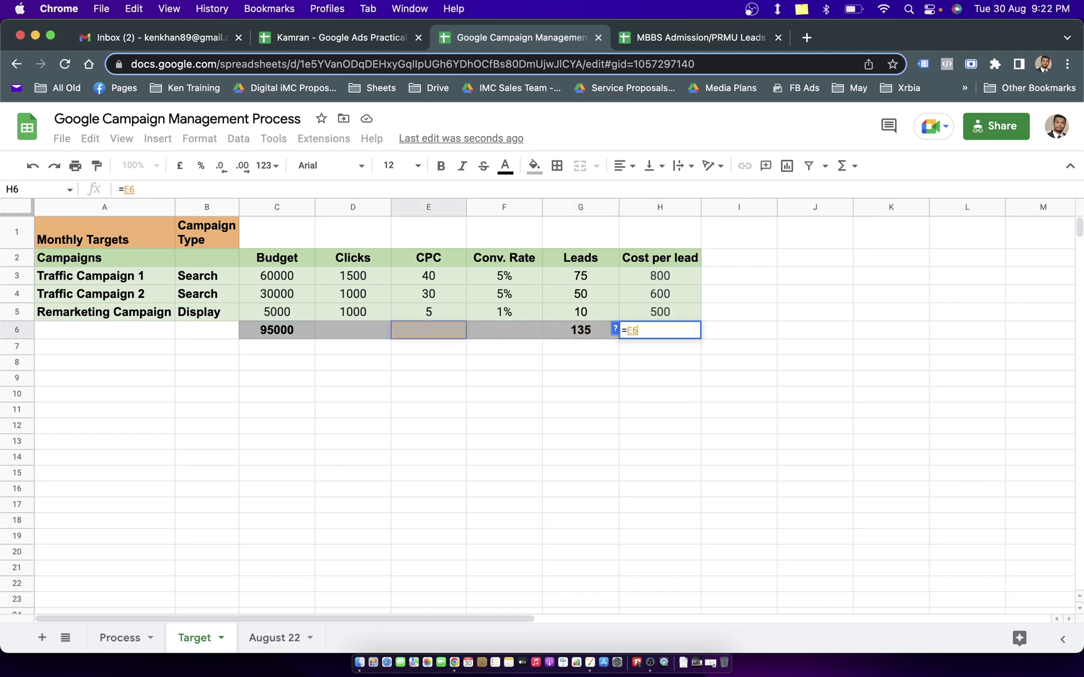
pyautogui.write('/')
pyautogui.press('Left')
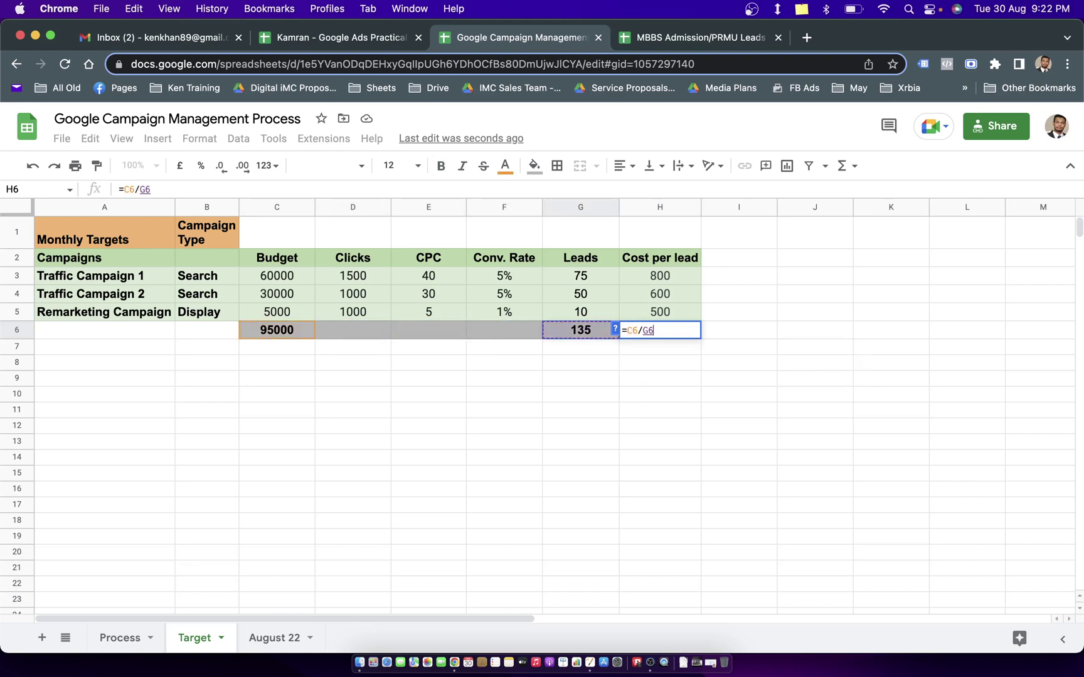
pyautogui.press('Left')
pyautogui.press('Right')
pyautogui.press('Return')
pyautogui.press('Up')
# Format the overall cost per lead as a whole number, showing 704.
pyautogui.click(199, 139)
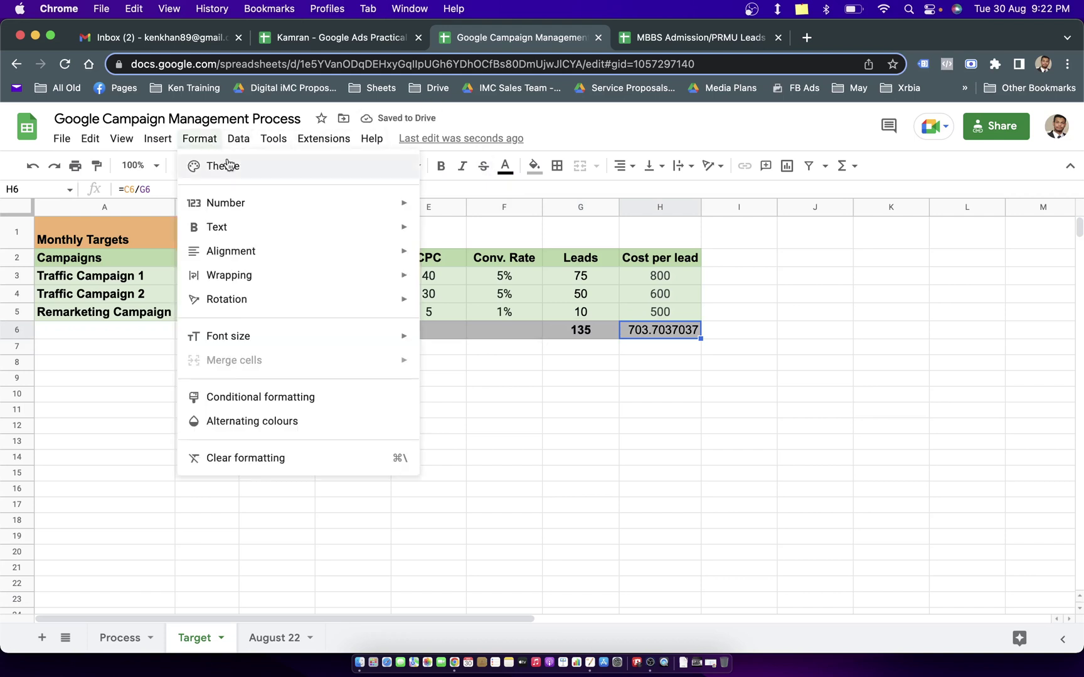
pyautogui.moveTo(246, 205)
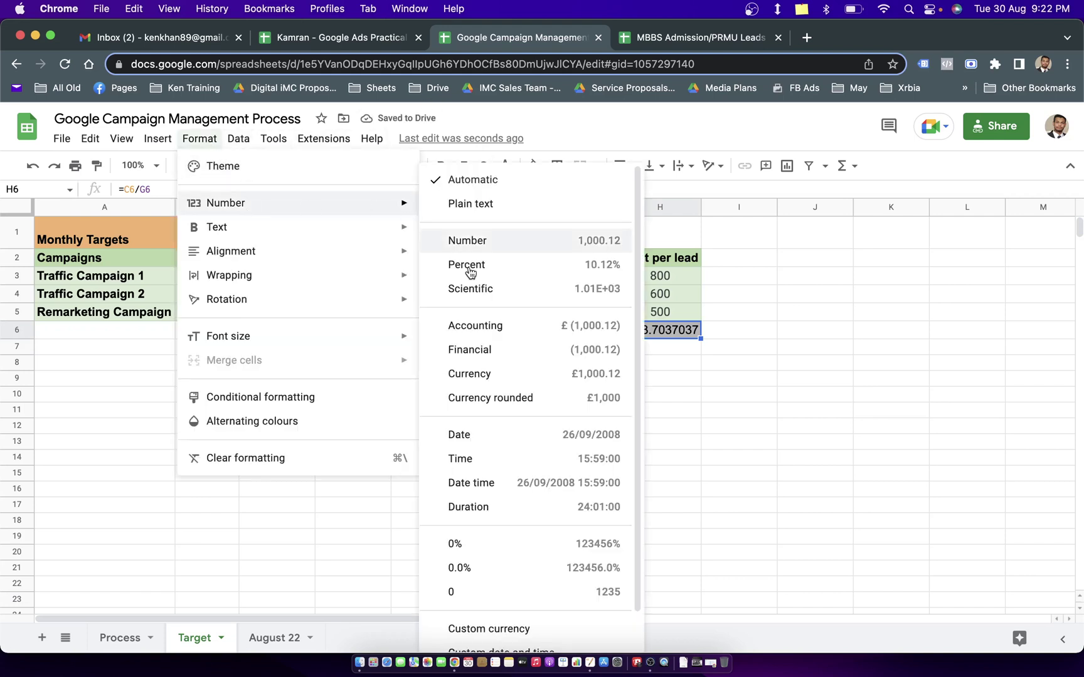
pyautogui.click(515, 590)
pyautogui.click(693, 441)
pyautogui.click(660, 336)
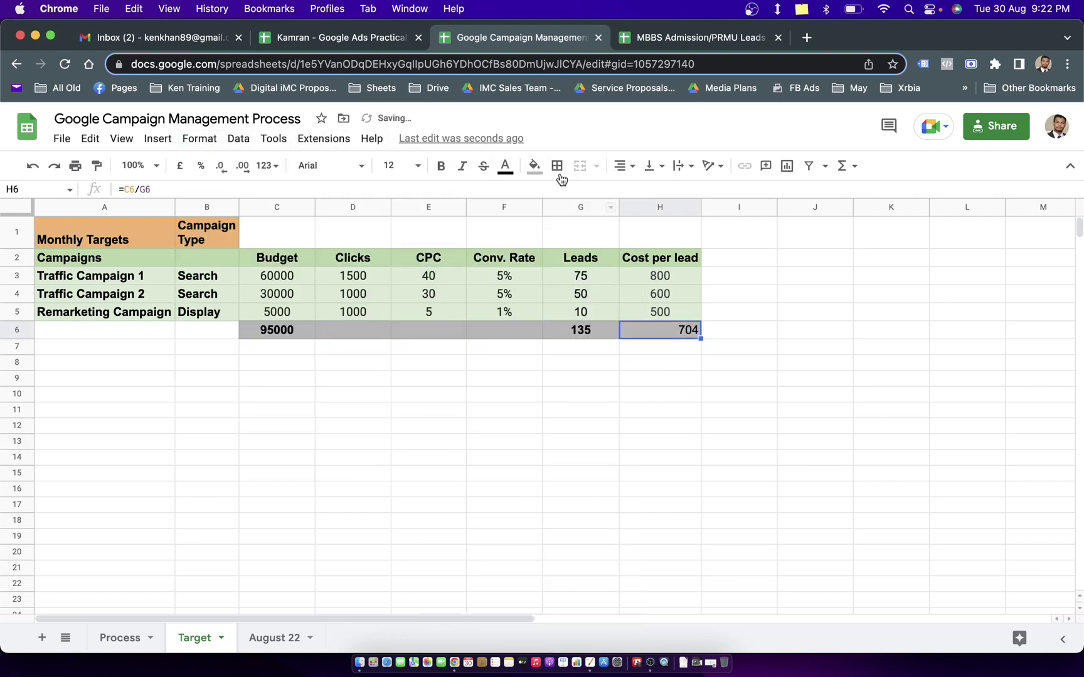
# Centre-align the overall cost per lead value in H6.
pyautogui.click(624, 165)
pyautogui.click(640, 191)
pyautogui.click(555, 415)
# Copy the Monthly Targets table and paste it starting at A9.
pyautogui.click(117, 240)
pyautogui.moveTo(117, 241); pyautogui.dragTo(662, 337)
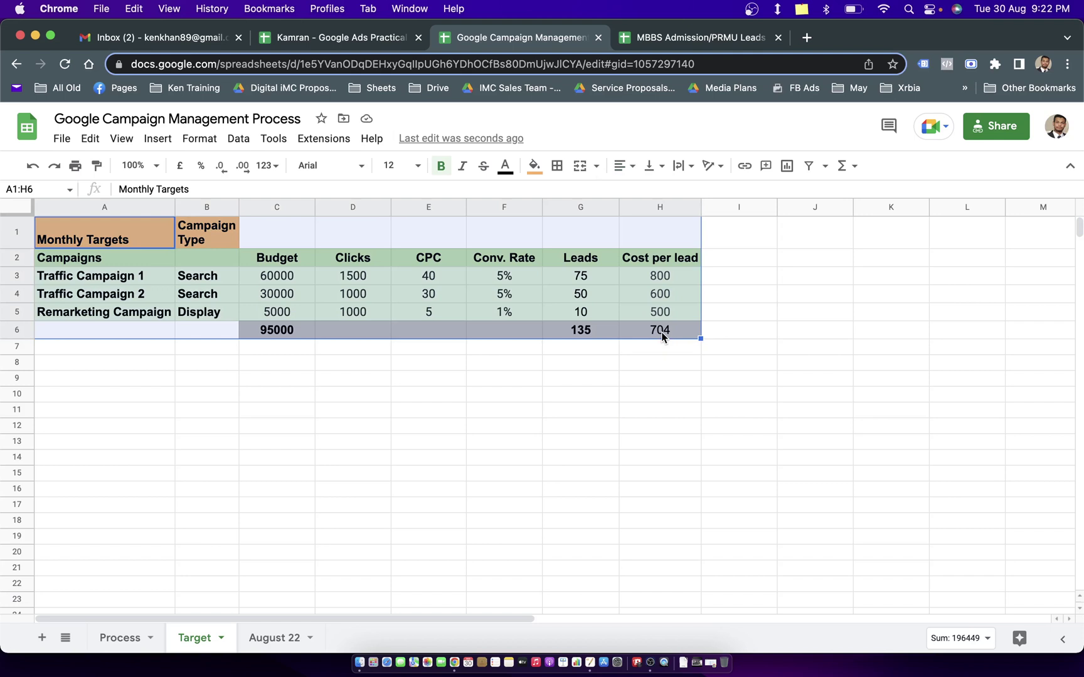
pyautogui.click(613, 397)
pyautogui.moveTo(141, 240); pyautogui.dragTo(621, 329)
pyautogui.press('cmd+c')
pyautogui.click(145, 383)
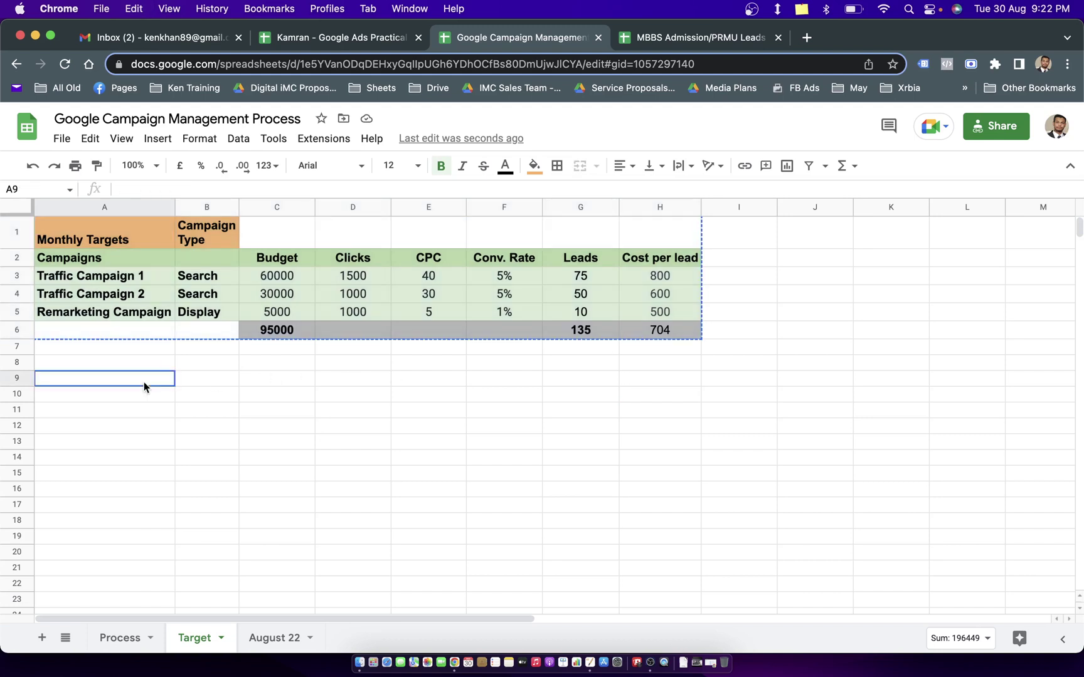
pyautogui.press('cmd+v')
pyautogui.click(138, 530)
# Retitle the copy 'Daily Targets' and fill its heading cells blue.
pyautogui.click(138, 394)
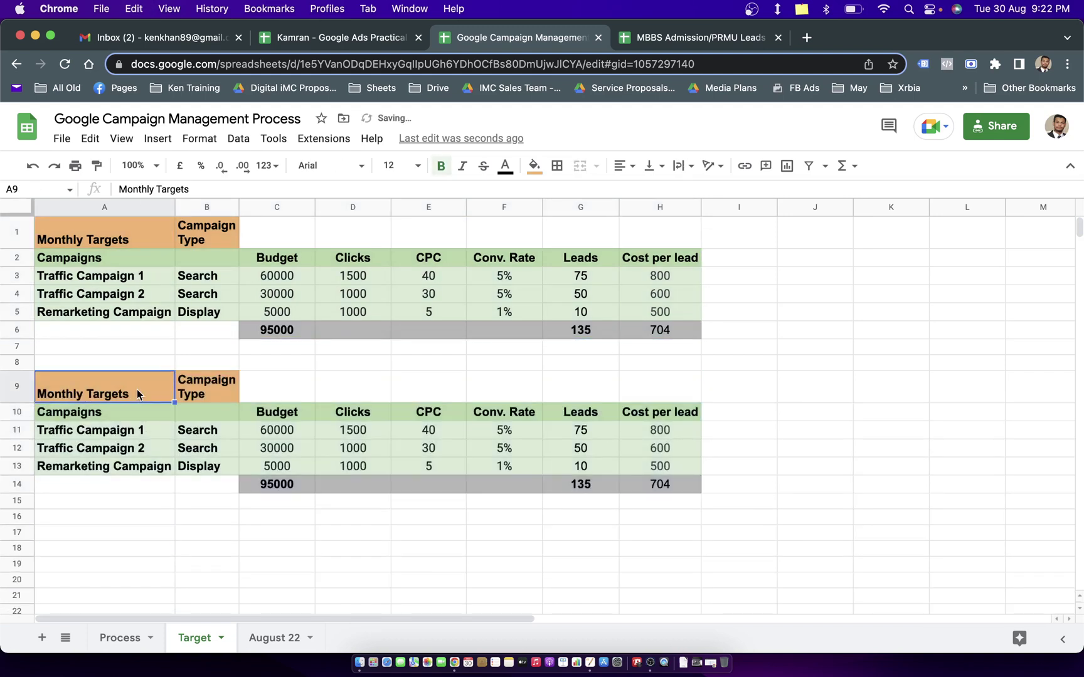
pyautogui.write('Daily Target')
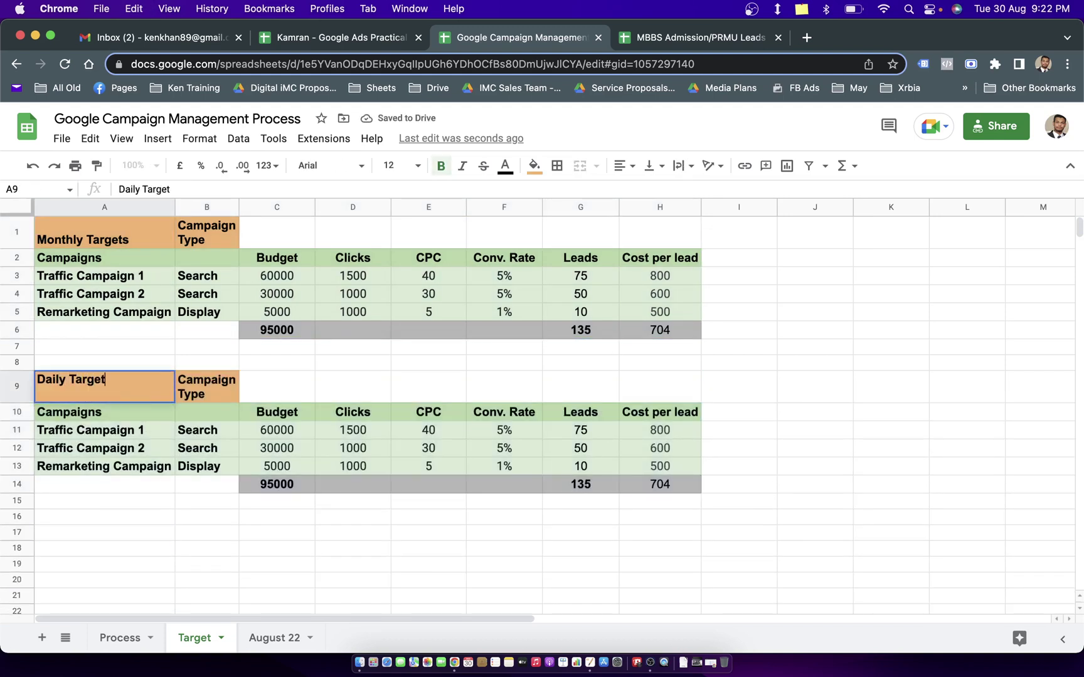
pyautogui.write('s')
pyautogui.press('Tab')
pyautogui.moveTo(141, 393); pyautogui.dragTo(191, 392)
pyautogui.click(533, 165)
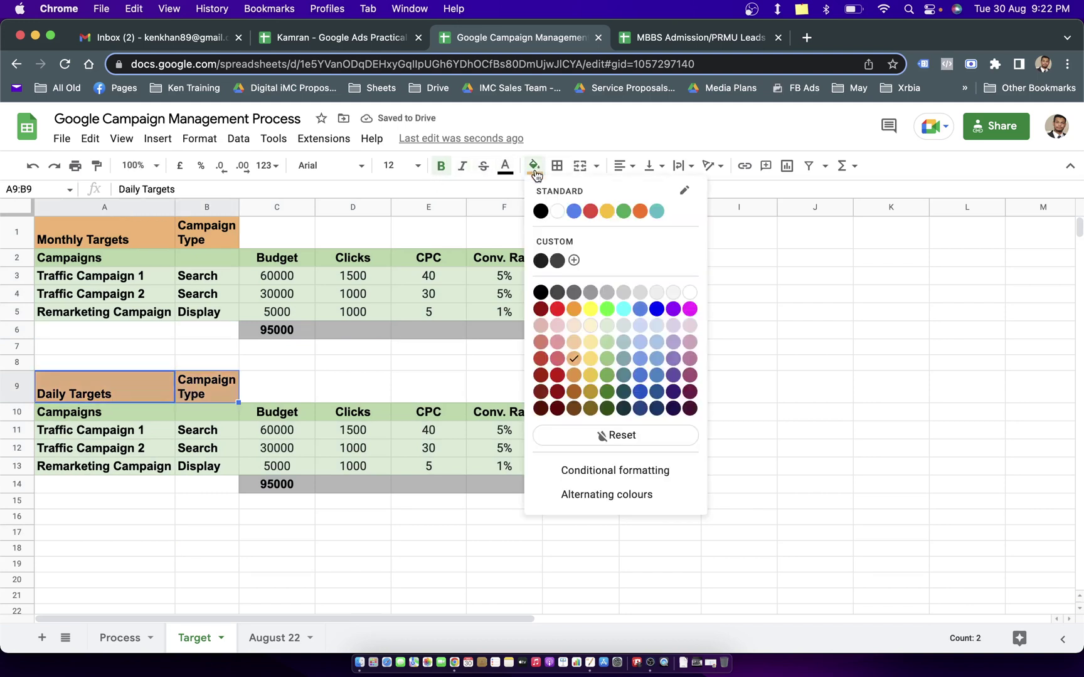
pyautogui.click(663, 363)
pyautogui.click(301, 505)
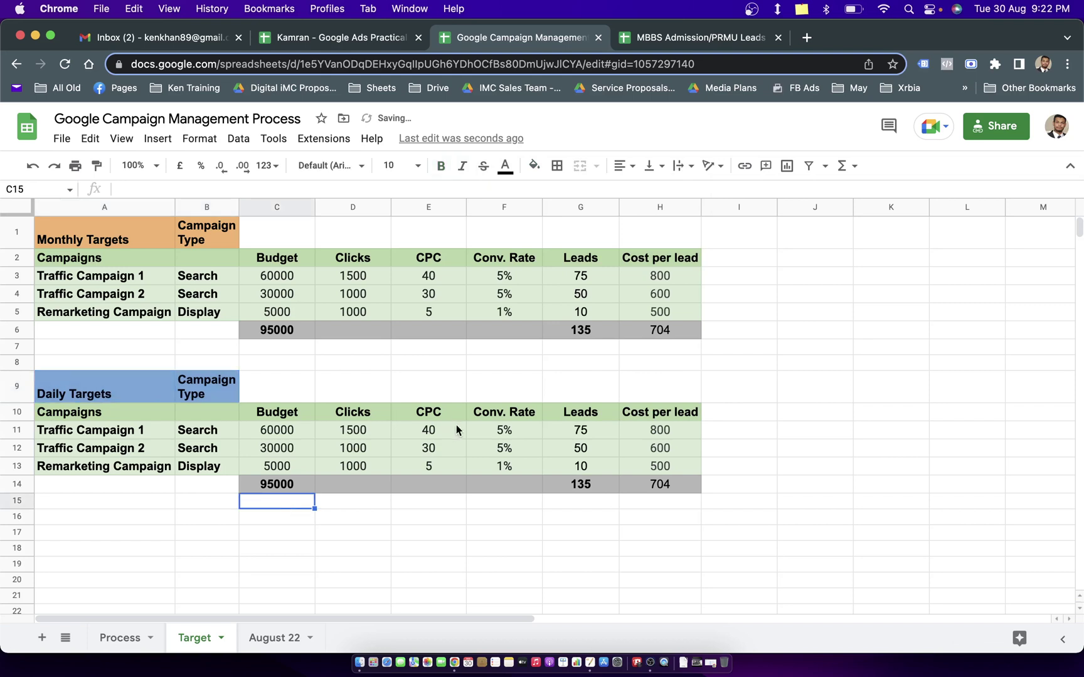
pyautogui.click(301, 435)
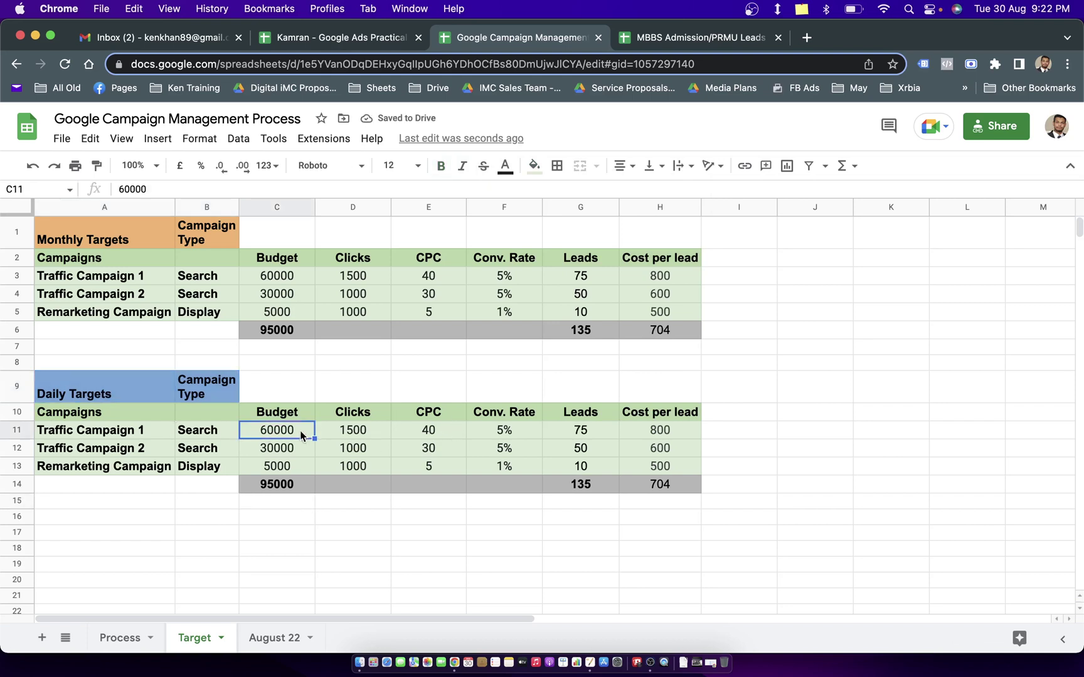
# Enter a daily budget formula dividing the monthly budget by 31 and copy it to the other two campaigns.
pyautogui.write('=')
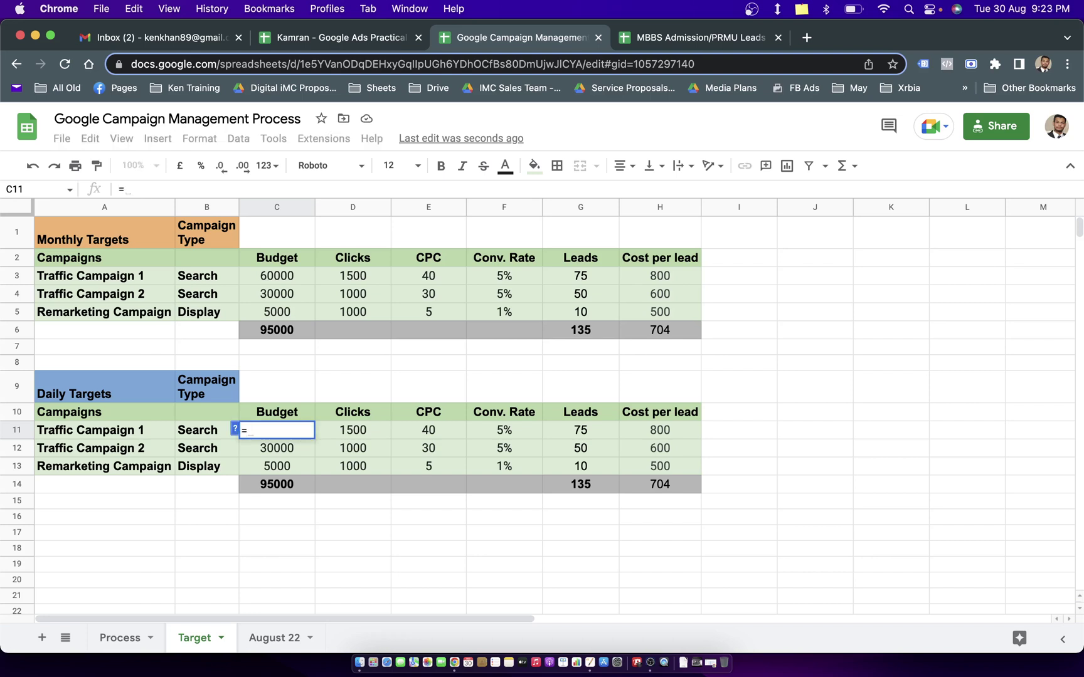
pyautogui.press('Up')
pyautogui.press('Up')
pyautogui.press('Up')
pyautogui.press('Up')
pyautogui.press('Up')
pyautogui.press('Up')
pyautogui.press('Up')
pyautogui.press('Up')
pyautogui.write('/31')
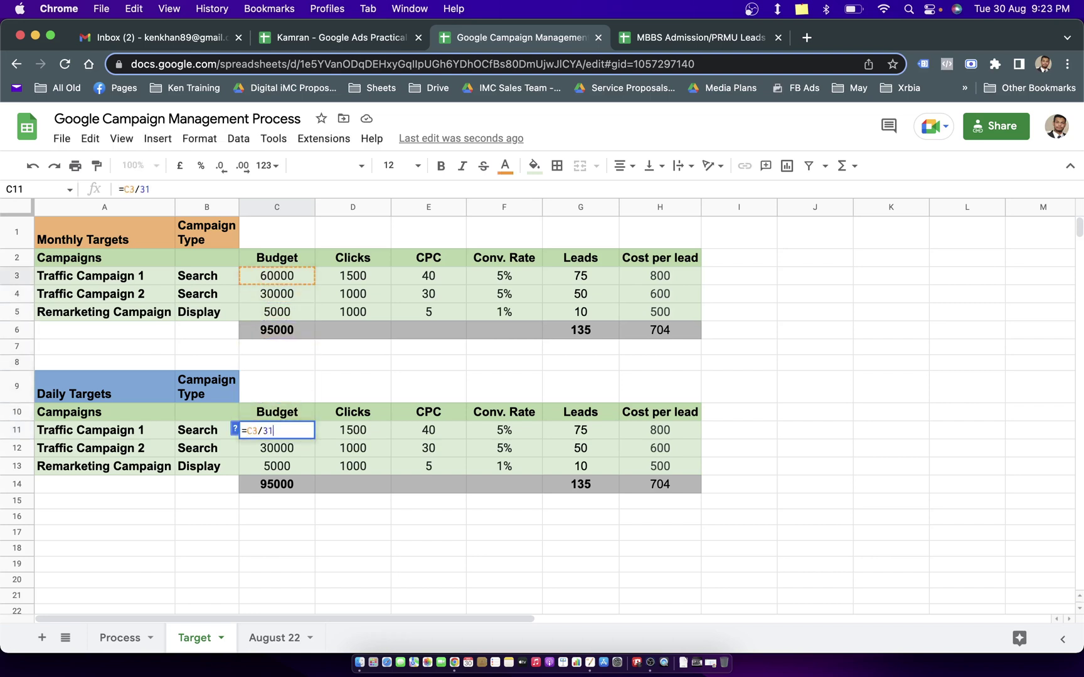
pyautogui.press('Tab')
pyautogui.press('Left')
pyautogui.press('super+c')
pyautogui.press('Down')
pyautogui.press('super+v')
pyautogui.press('Down')
pyautogui.press('super+v')
pyautogui.press('Right')
pyautogui.press('super+v')
# Correct the first daily budget formula's divisor to 30 and paste it down the column.
pyautogui.click(276, 429)
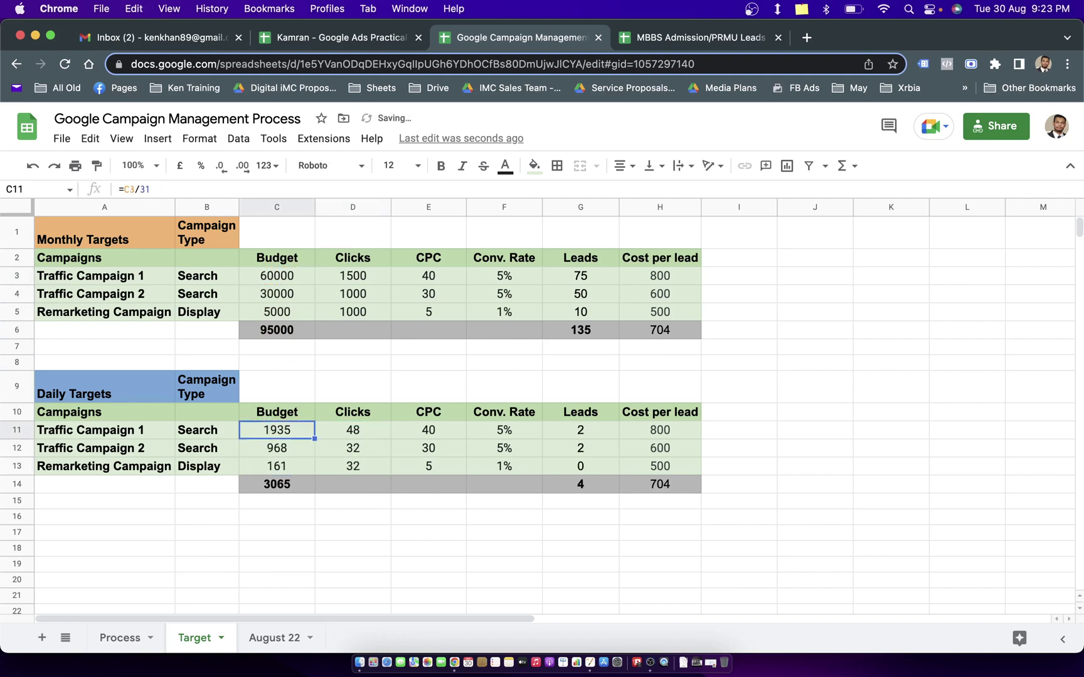
pyautogui.click(223, 186)
pyautogui.press('BackSpace')
pyautogui.write('0')
pyautogui.press('Tab')
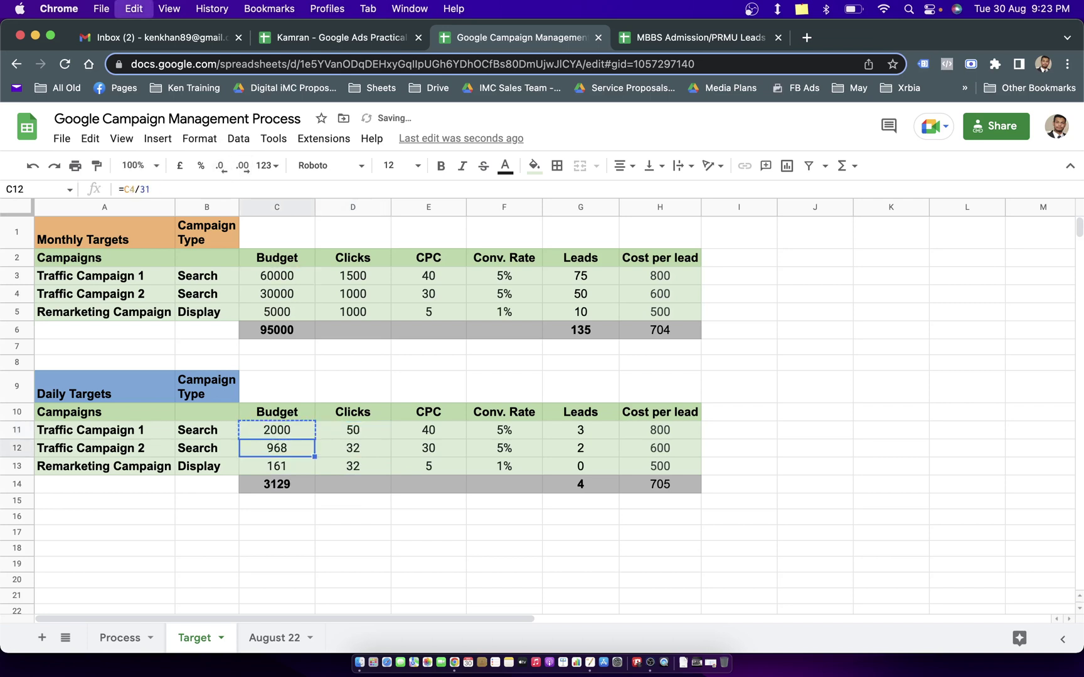
pyautogui.hotkey('ctrl', 'v')
pyautogui.press('Down')
pyautogui.hotkey('ctrl', 'v')
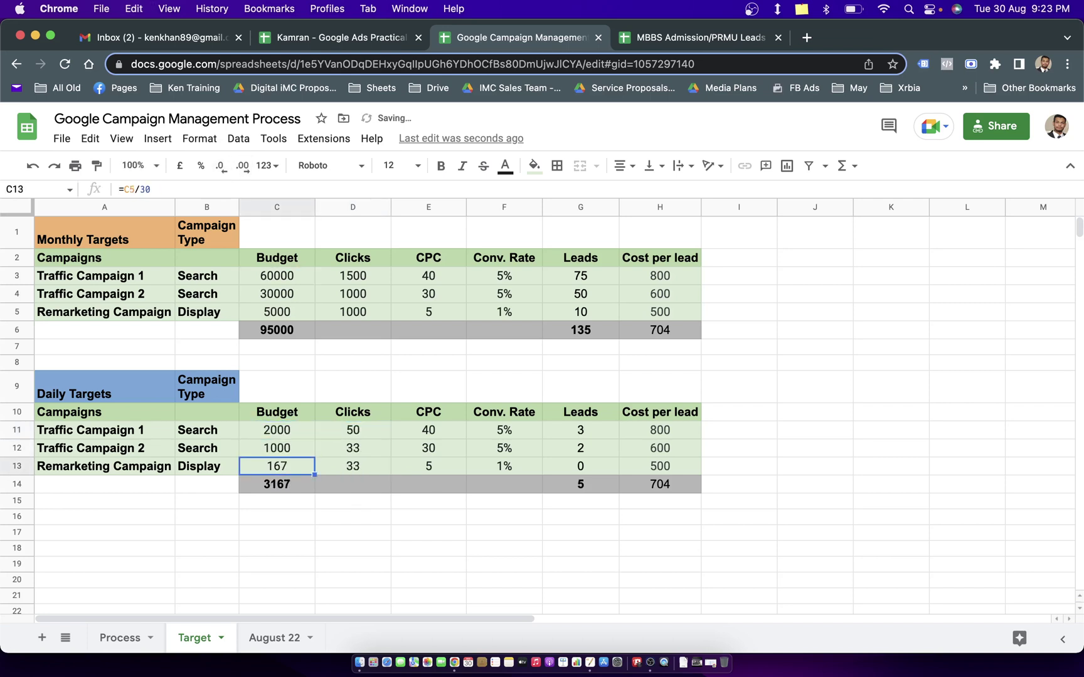
# Check the Traffic Campaign 1, Traffic Campaign 2 and Remarketing Campaign daily budget formulas.
pyautogui.press('Up')
pyautogui.press('Up')
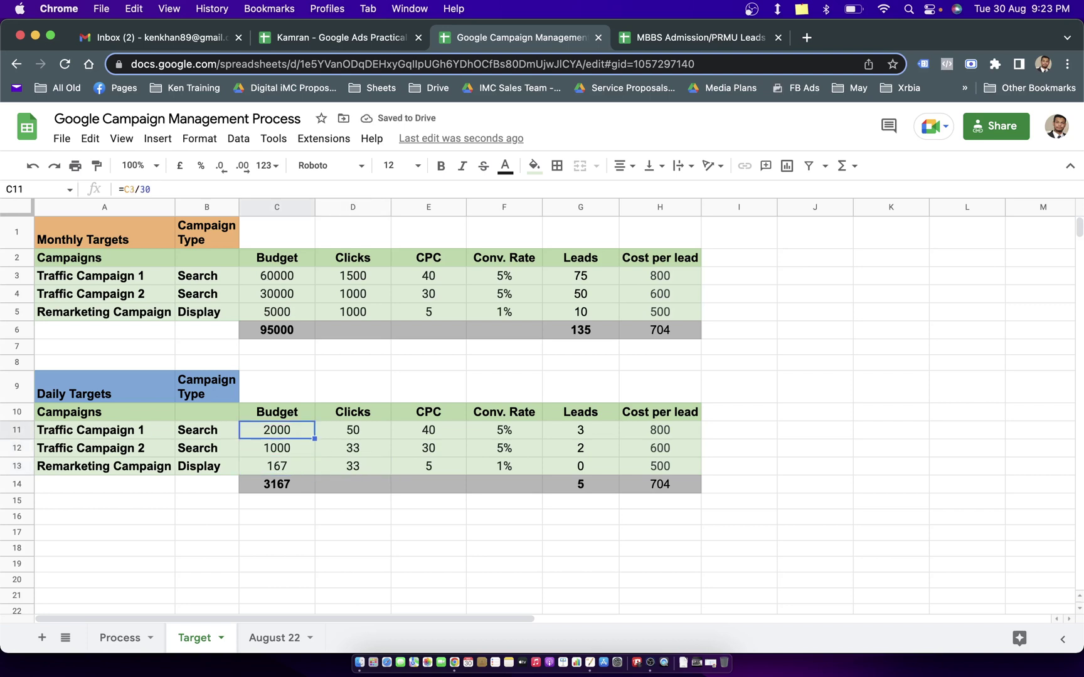
pyautogui.press('Down')
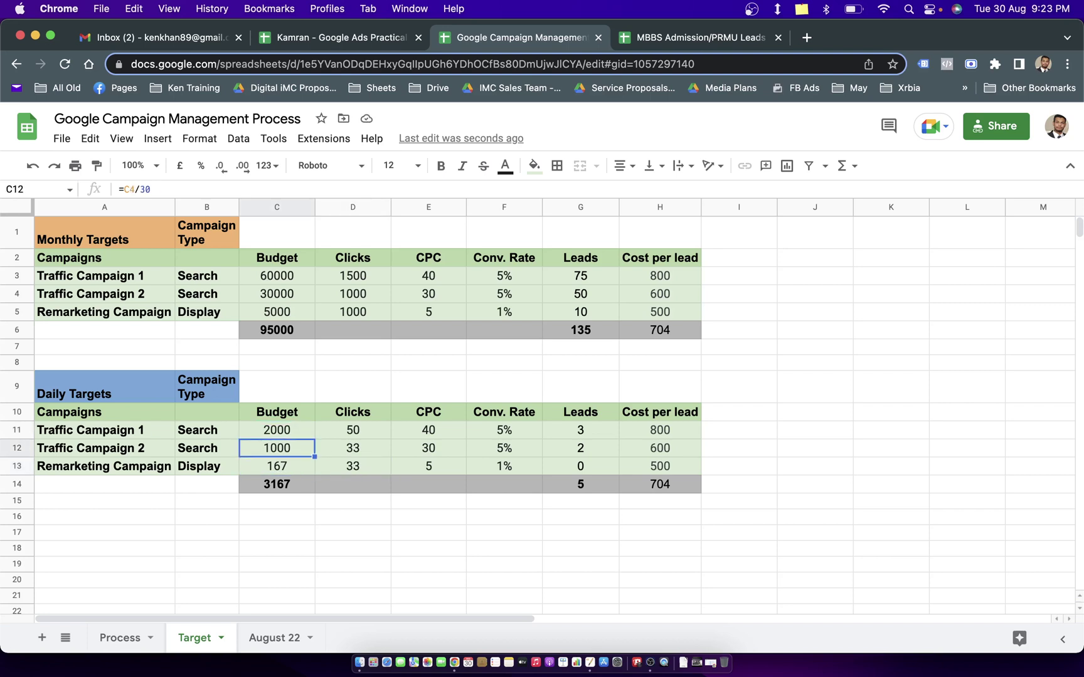
pyautogui.press('Down')
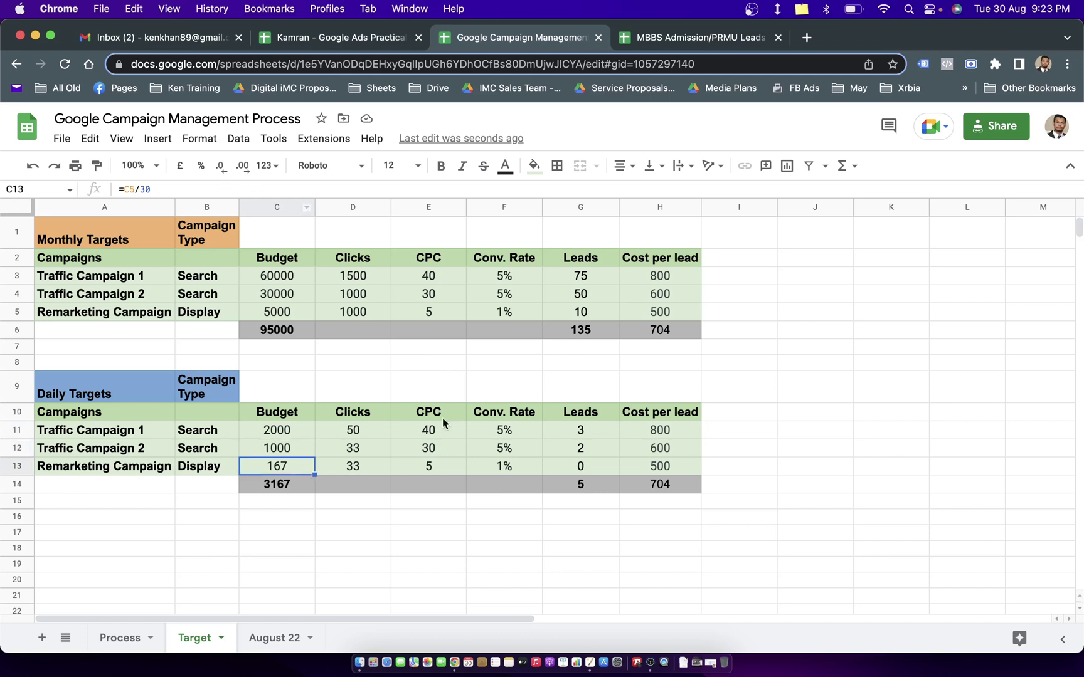
# Format the Remarketing Campaign daily leads as a two-decimal number, showing 0.33.
pyautogui.moveTo(379, 429); pyautogui.dragTo(652, 472)
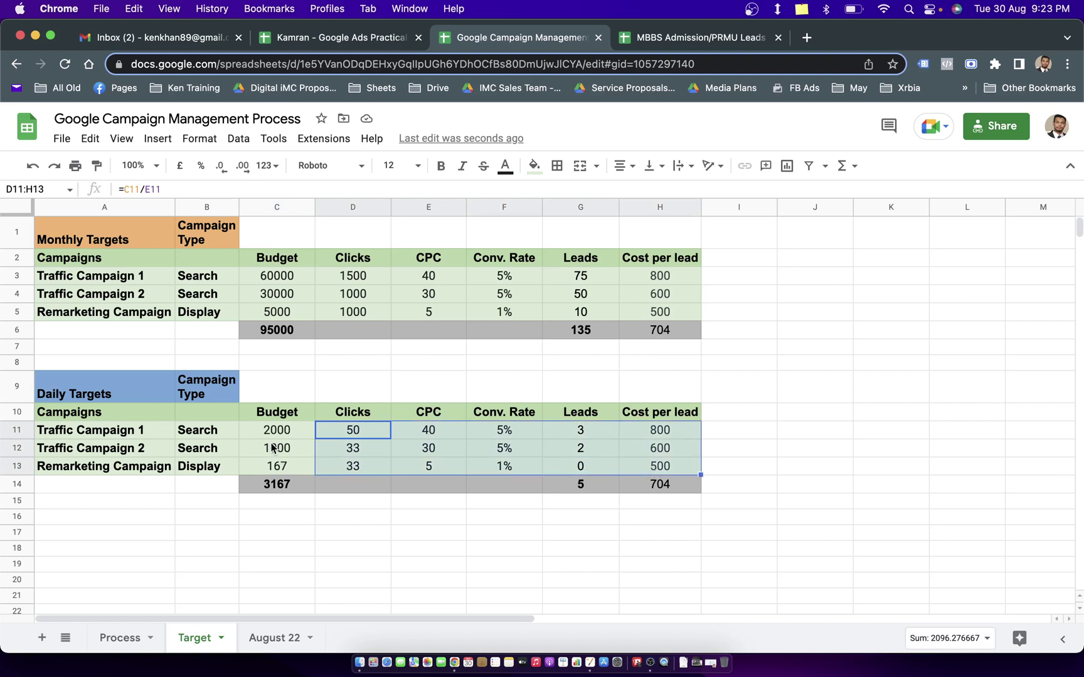
pyautogui.moveTo(289, 439); pyautogui.dragTo(306, 467)
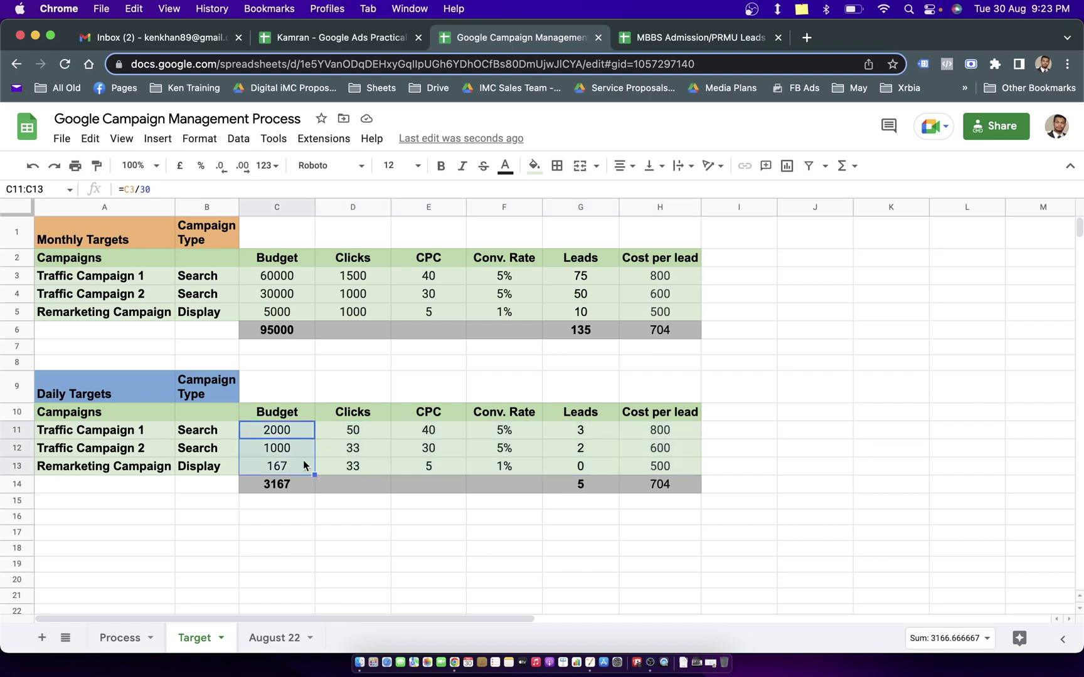
pyautogui.click(581, 472)
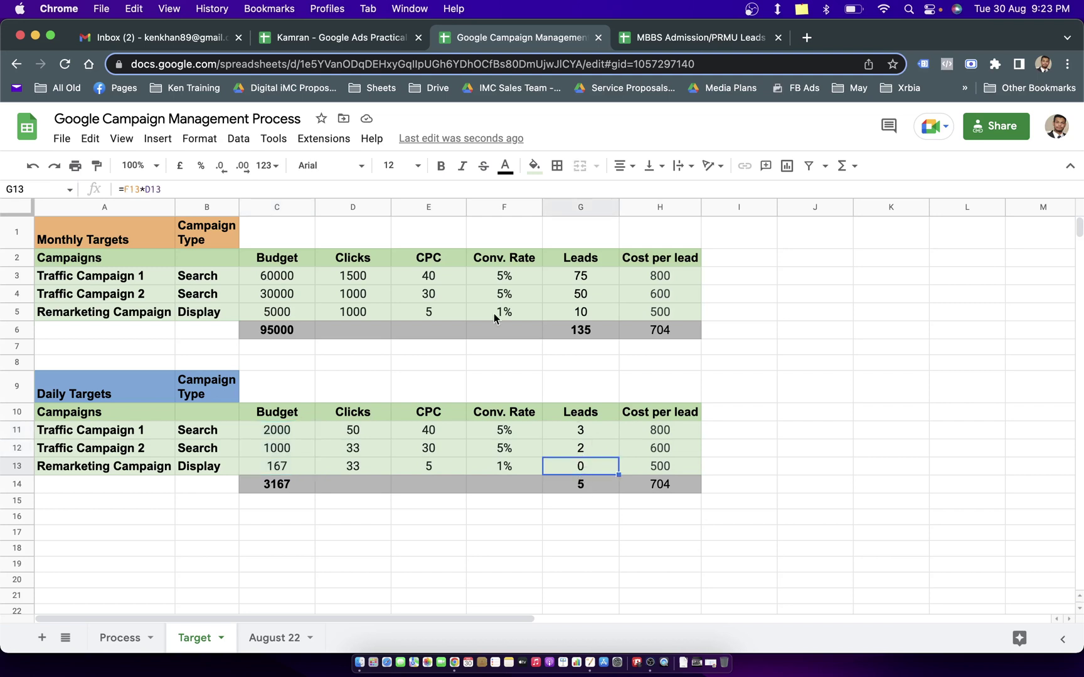
pyautogui.click(199, 138)
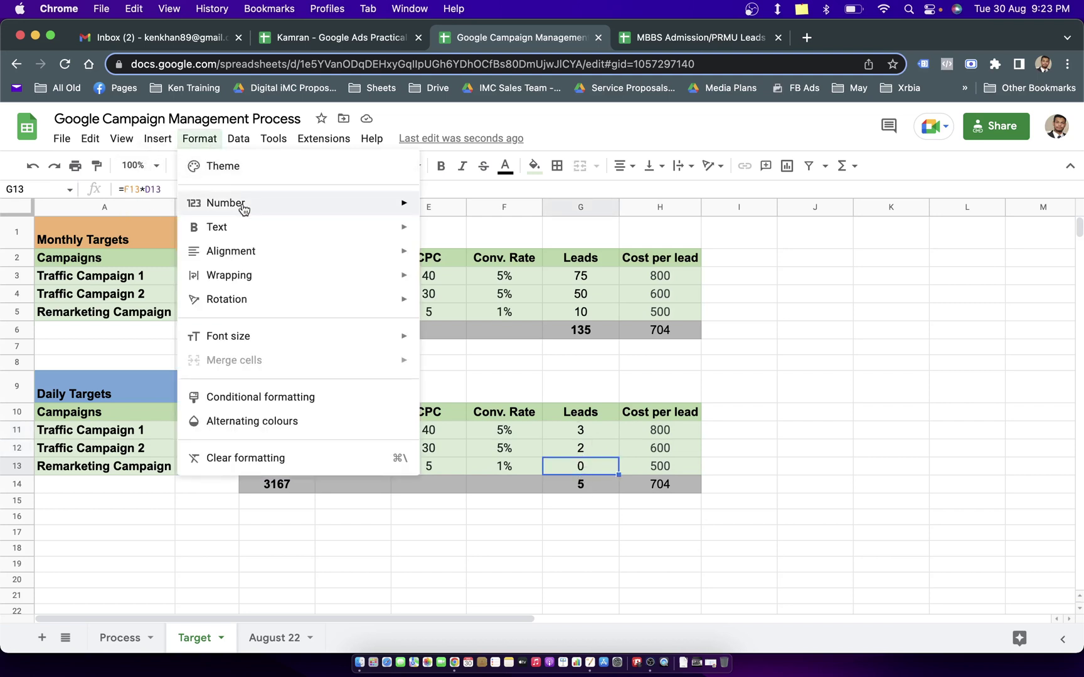
pyautogui.moveTo(243, 209)
pyautogui.click(581, 240)
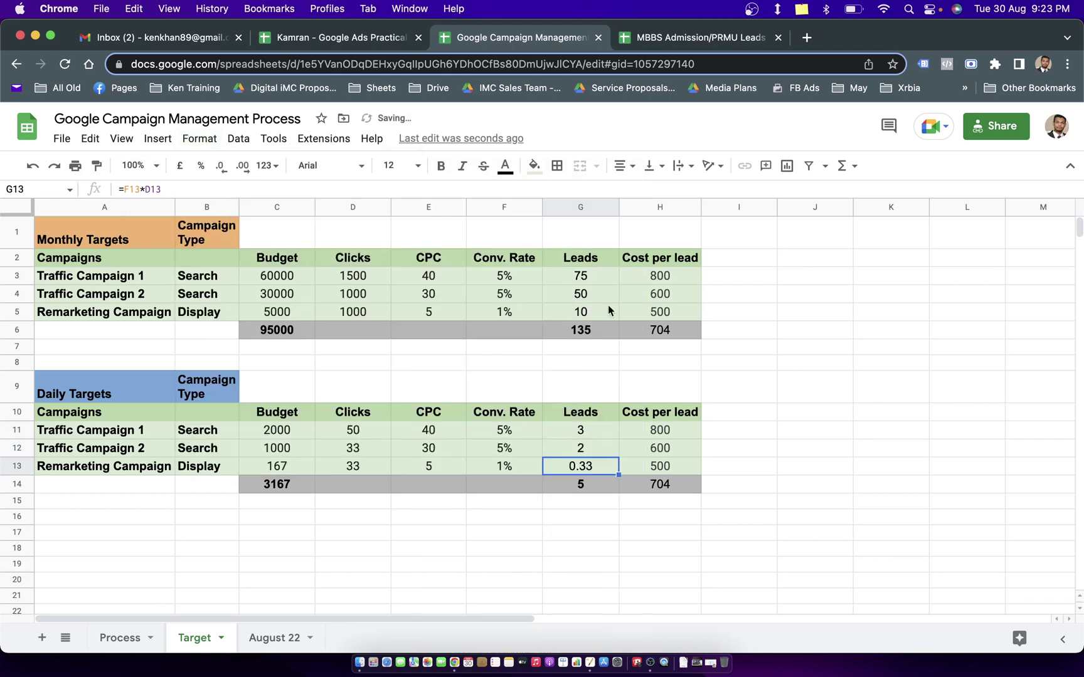
pyautogui.click(605, 500)
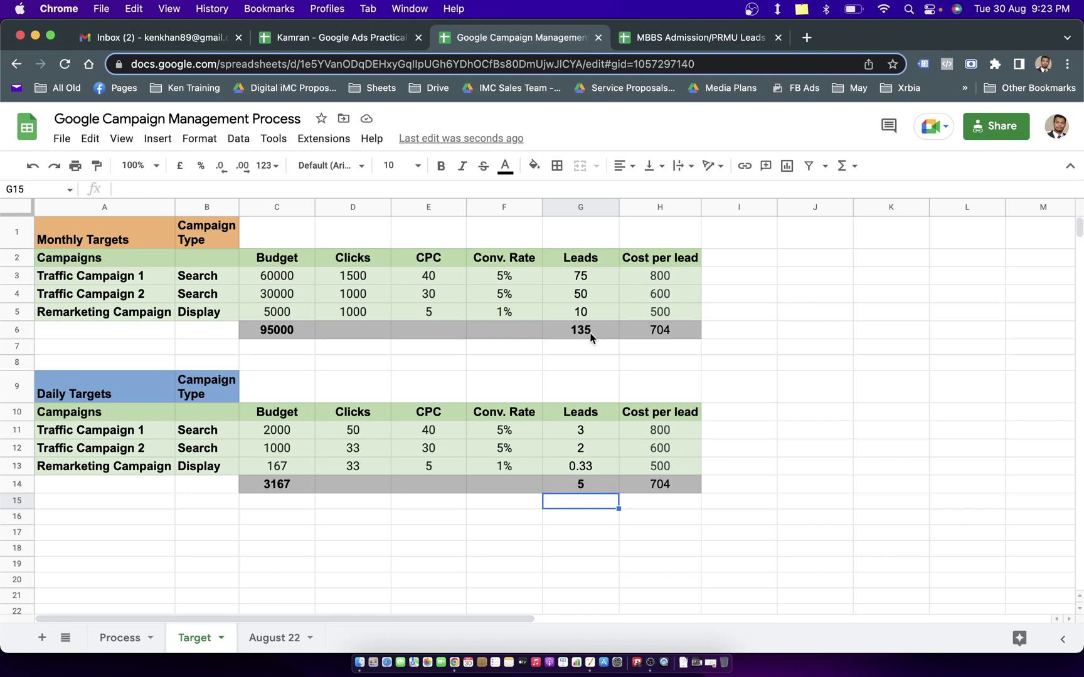
# Select the Monthly Targets and Daily Targets tables to review them.
pyautogui.moveTo(111, 241); pyautogui.dragTo(647, 329)
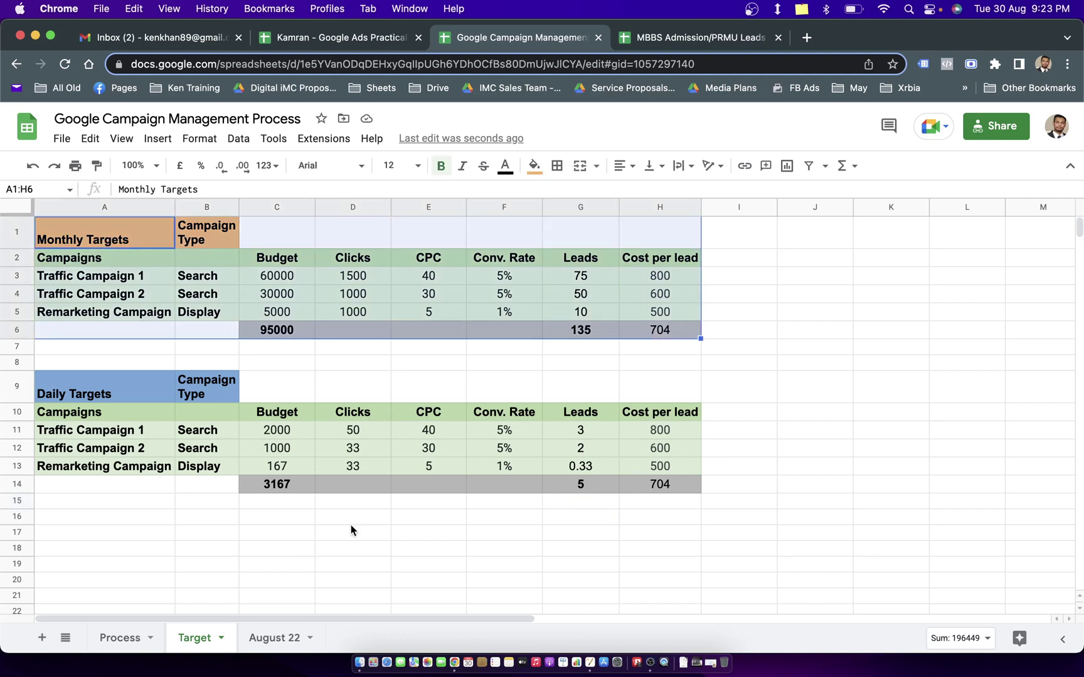
pyautogui.click(308, 562)
pyautogui.moveTo(123, 387); pyautogui.dragTo(656, 492)
pyautogui.click(358, 545)
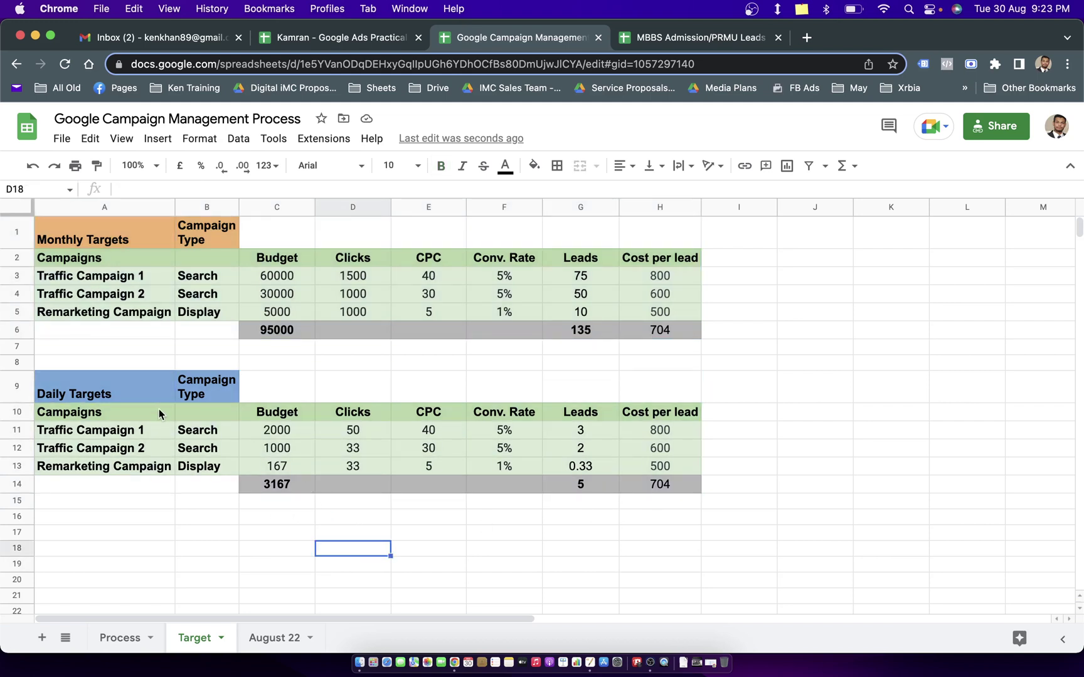
# Total the daily Clicks with =sum(D11:D13) in D14, giving 117, and centre it.
pyautogui.click(369, 487)
pyautogui.write('-sum')
pyautogui.press('BackSpace')
pyautogui.press('BackSpace')
pyautogui.press('BackSpace')
pyautogui.press('BackSpace')
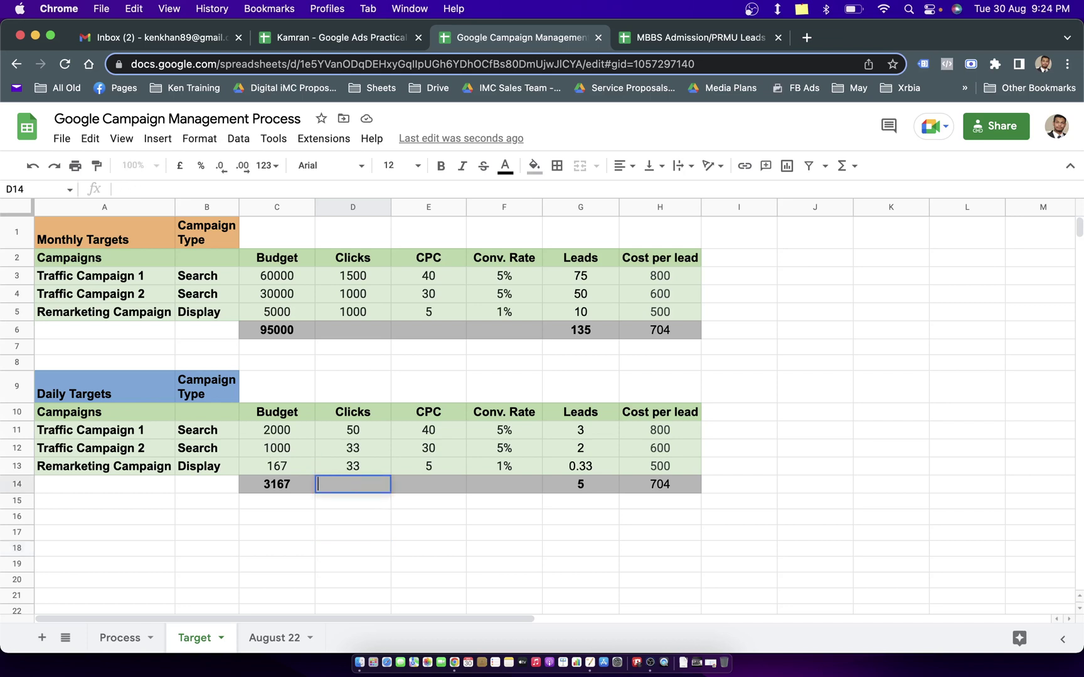
pyautogui.write('=sum(')
pyautogui.press('Up')
pyautogui.hotkey('shift', 'Up')
pyautogui.hotkey('shift', 'Up')
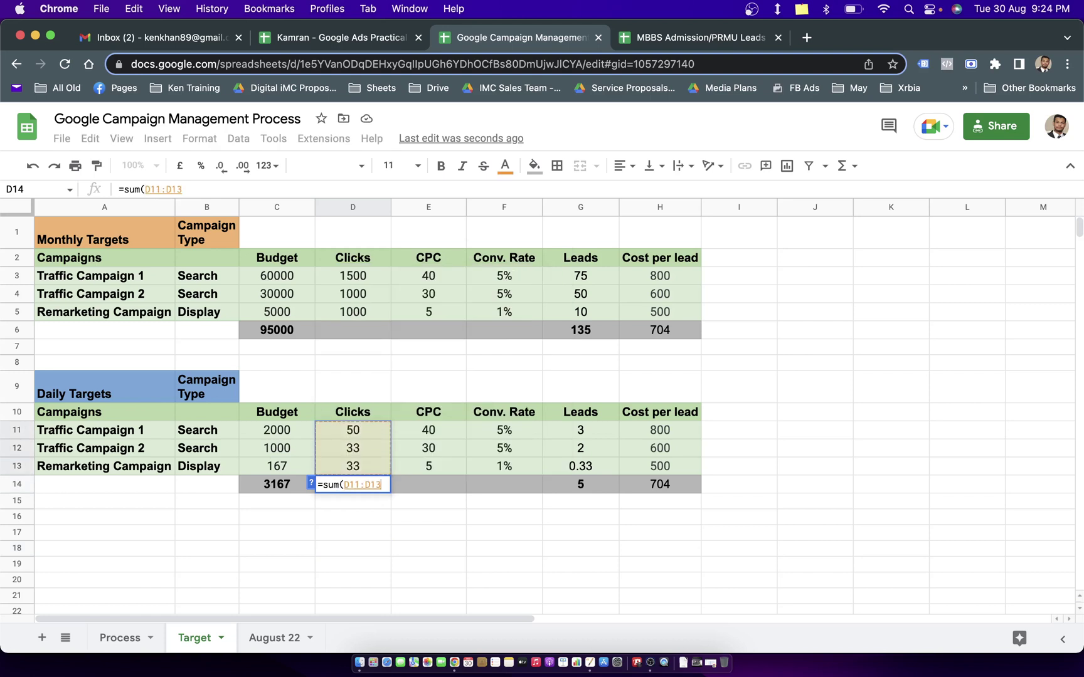
pyautogui.press('Return')
pyautogui.press('Up')
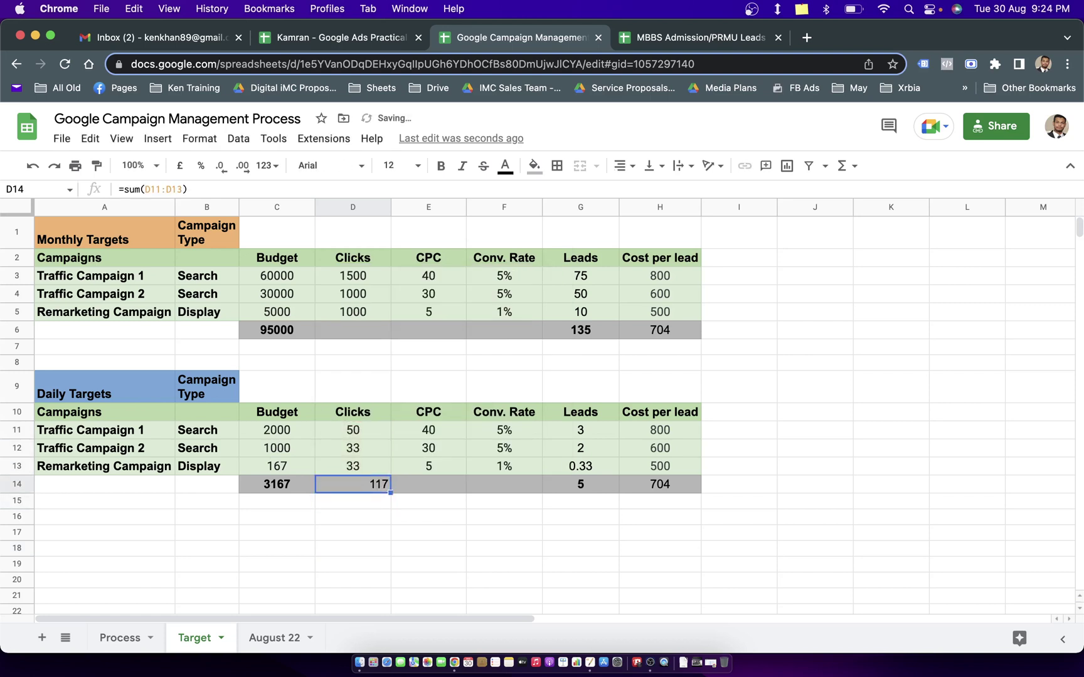
pyautogui.click(624, 167)
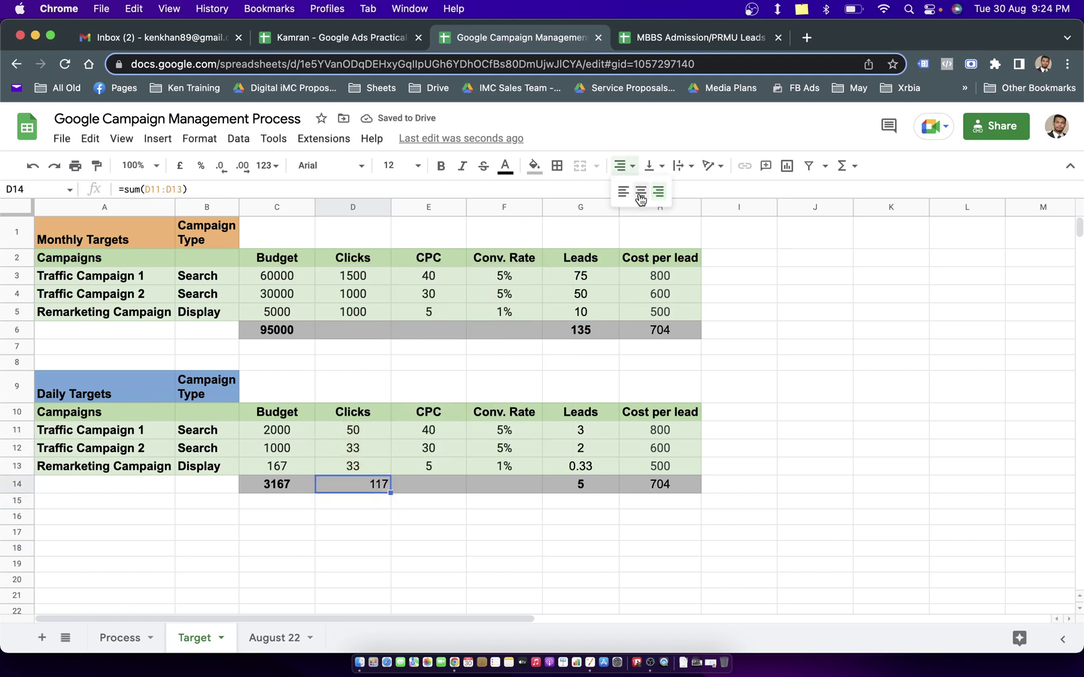
pyautogui.click(640, 191)
pyautogui.click(359, 514)
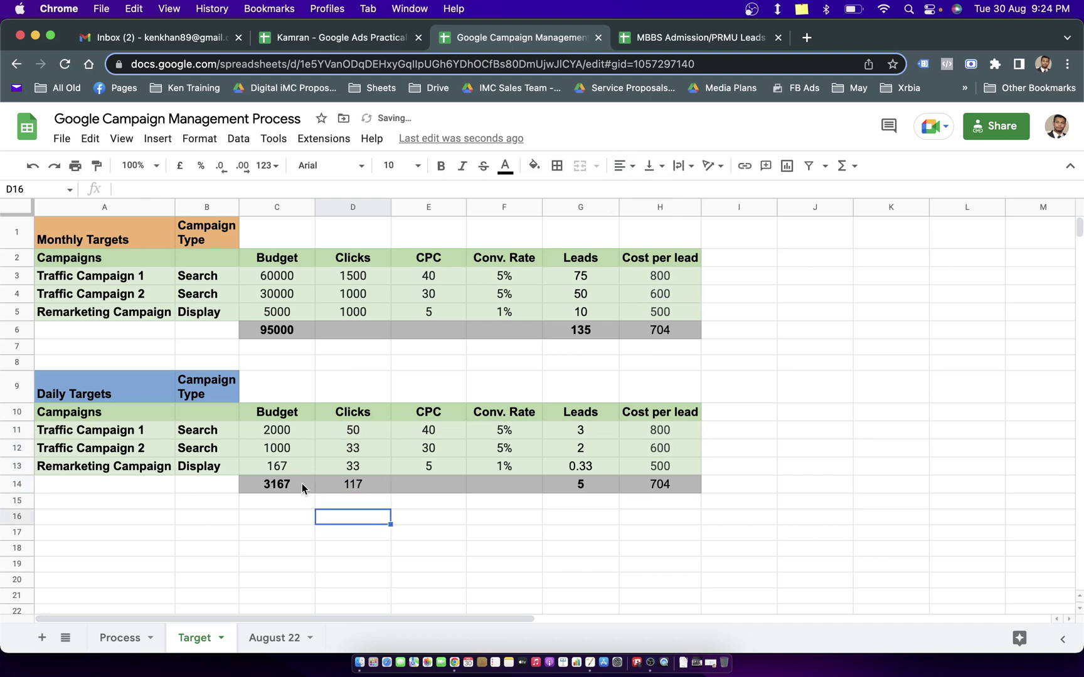
# Check the daily budget and daily leads total formulas, then select the whole Daily Targets table.
pyautogui.click(301, 483)
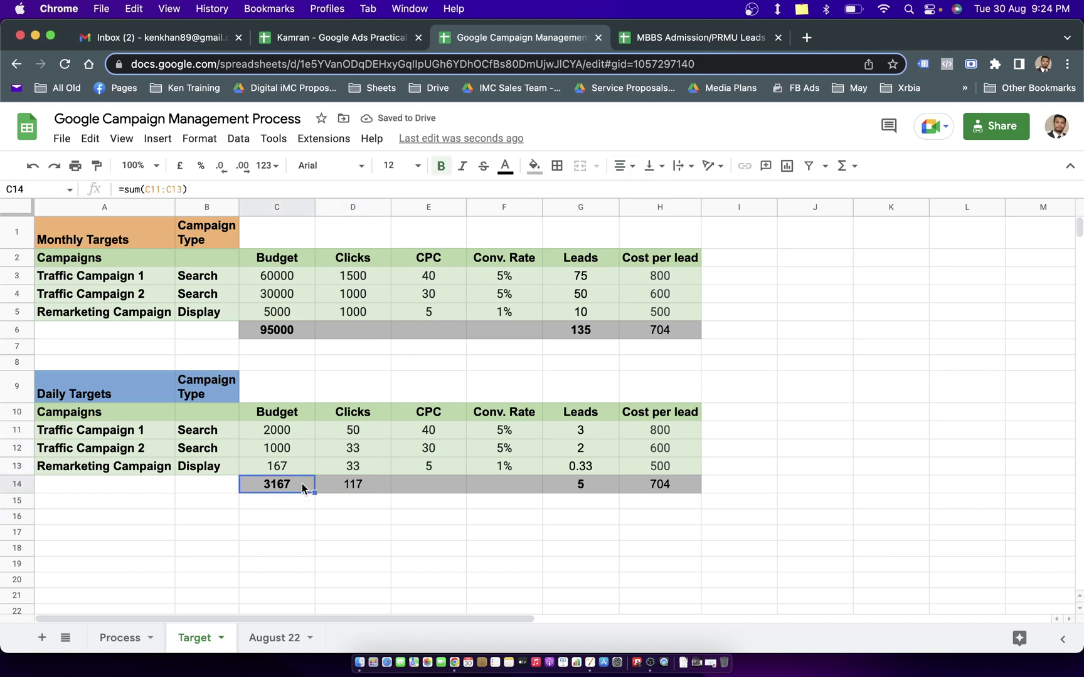
pyautogui.click(604, 487)
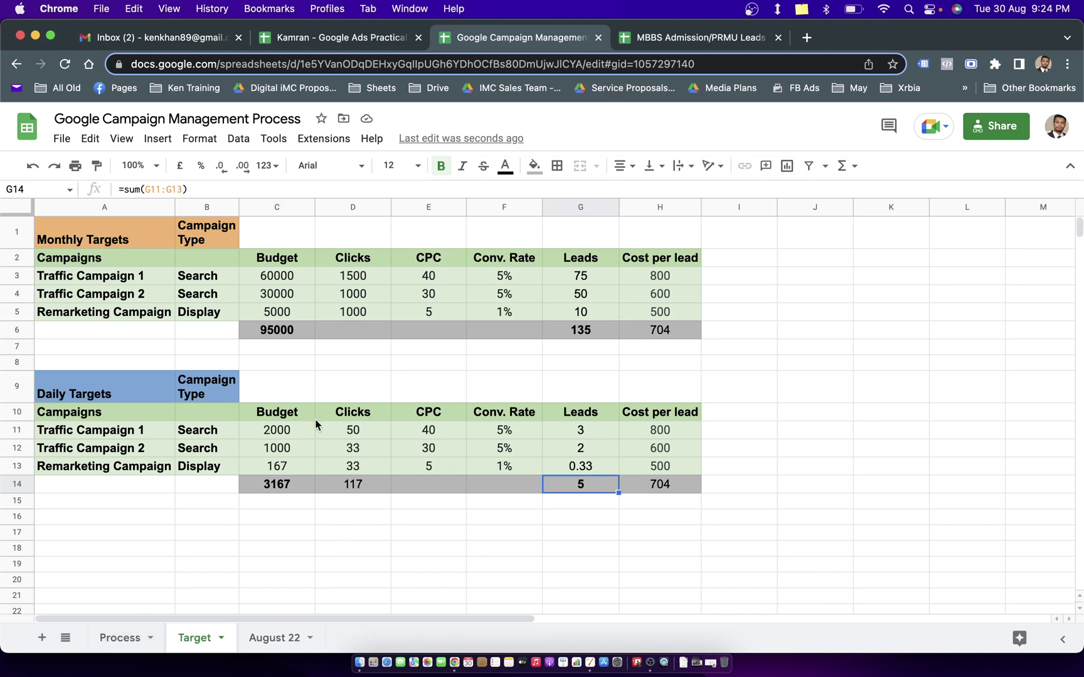
pyautogui.moveTo(142, 389); pyautogui.dragTo(640, 494)
# Switch to the Process sheet, briefly revisiting the Target sheet along the way.
pyautogui.click(580, 516)
pyautogui.click(119, 637)
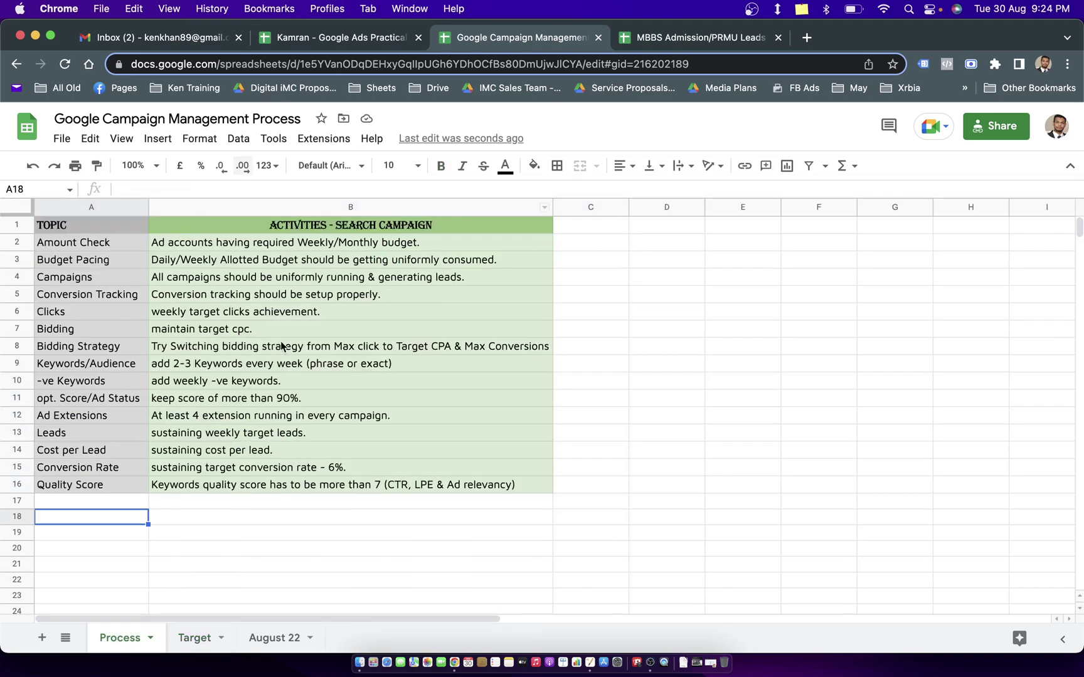
pyautogui.click(199, 633)
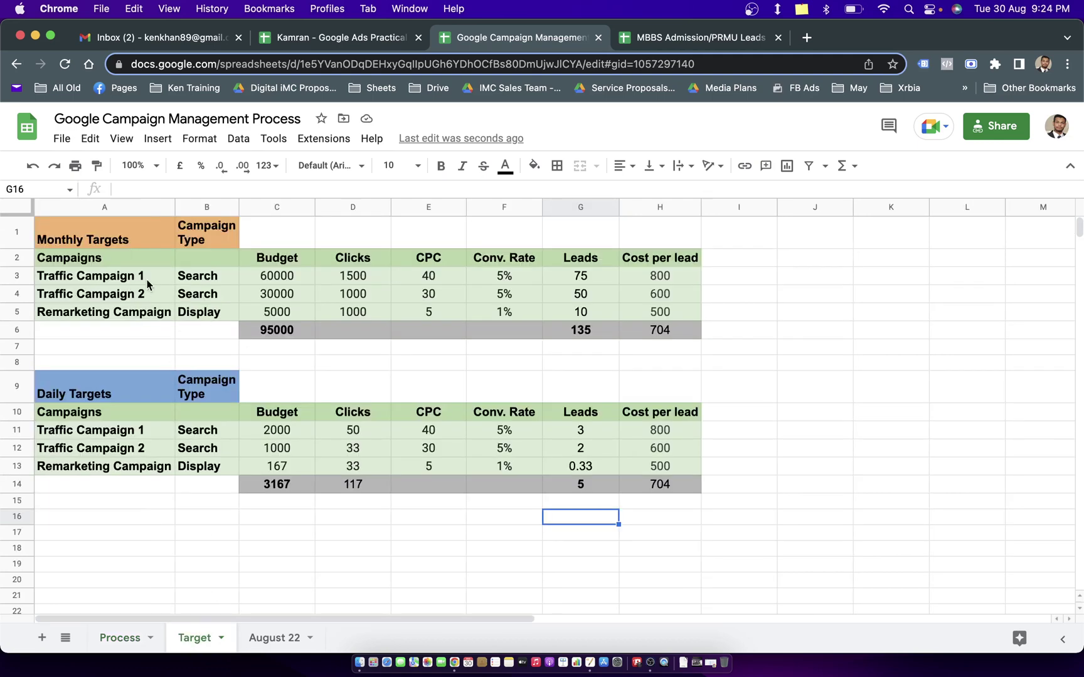
pyautogui.click(125, 640)
# Review the Amount Check and Budget Pacing topics and their activities.
pyautogui.click(128, 244)
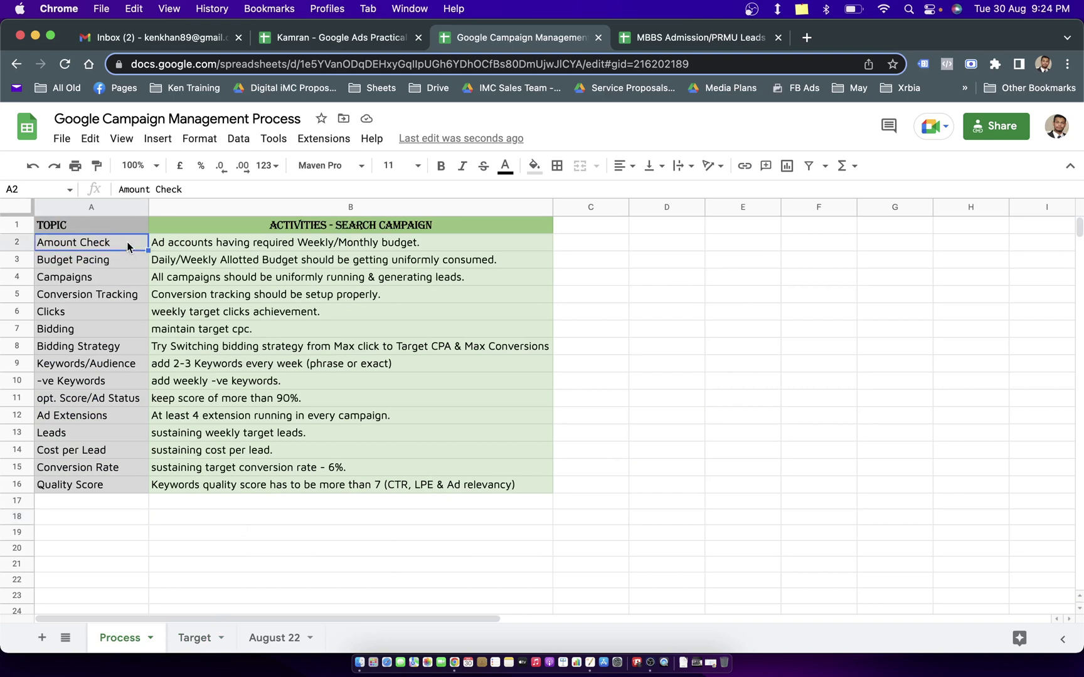
pyautogui.press('Right')
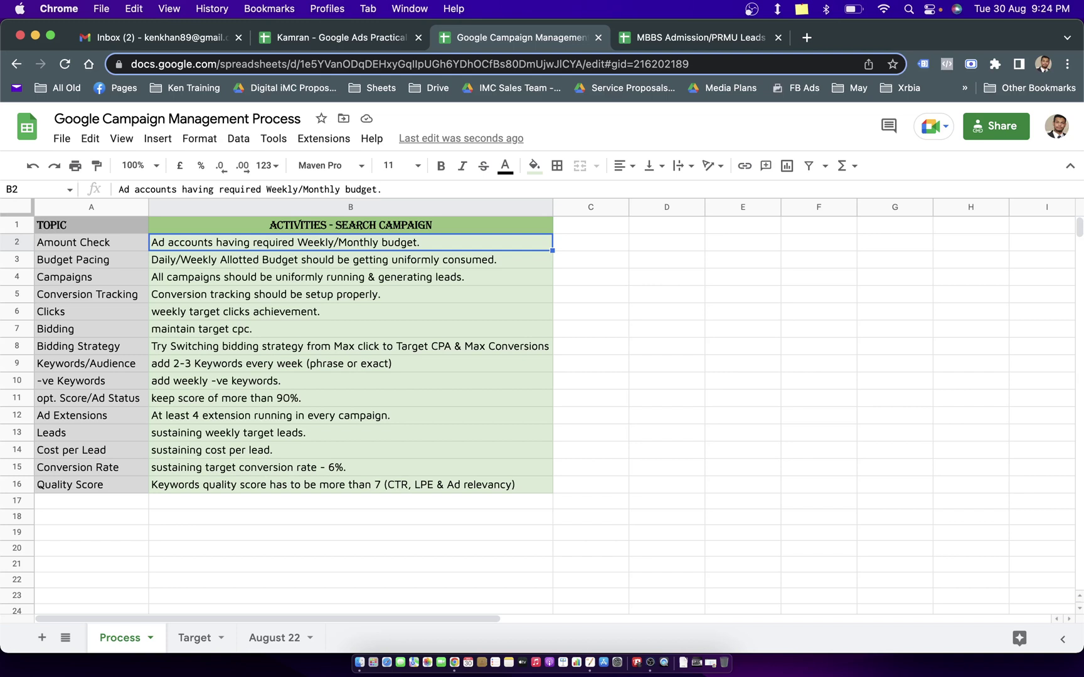
pyautogui.click(350, 259)
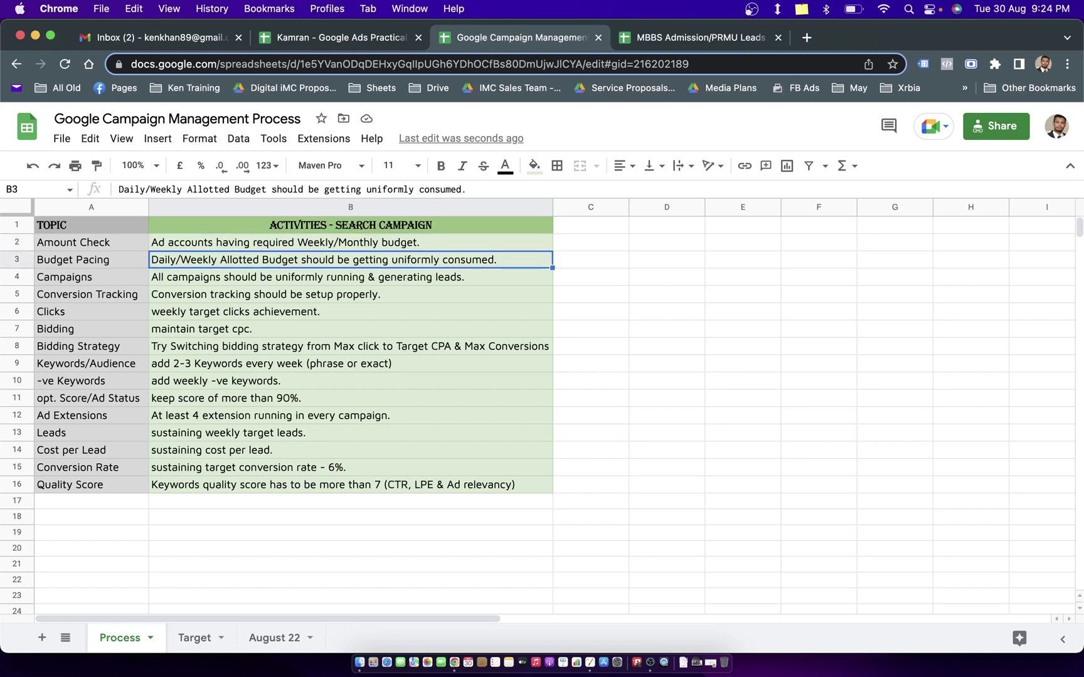
pyautogui.click(91, 259)
pyautogui.click(350, 259)
pyautogui.click(590, 259)
pyautogui.click(350, 259)
# Enter 'increasing bids' and 'adding more keywords' as Budget Pacing remedies in D3 and E3.
pyautogui.click(659, 265)
pyautogui.write('increase')
pyautogui.press('BackSpace')
pyautogui.press('BackSpace')
pyautogui.write('sing bids')
pyautogui.press('Tab')
pyautogui.write('ad')
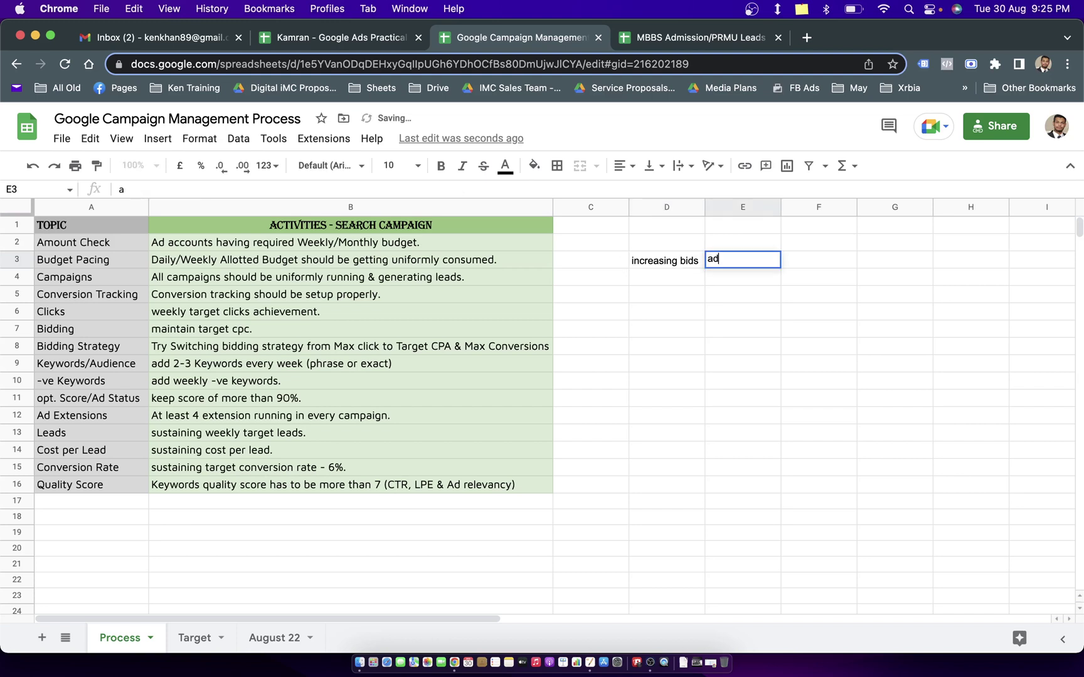
pyautogui.write('ding mo')
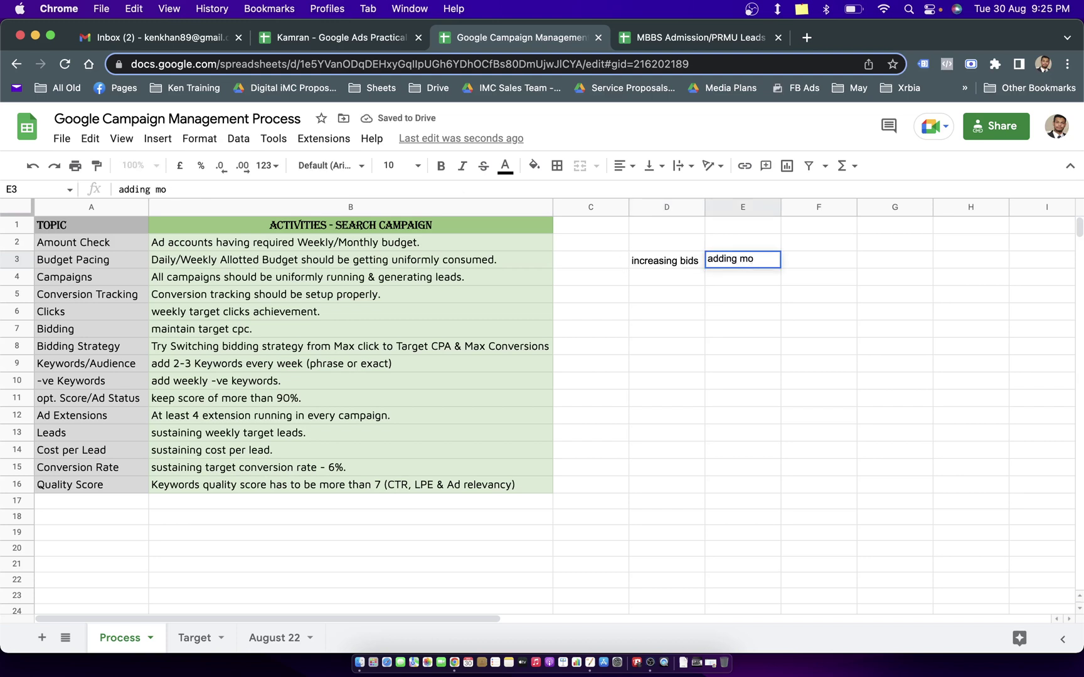
pyautogui.write('re keywords')
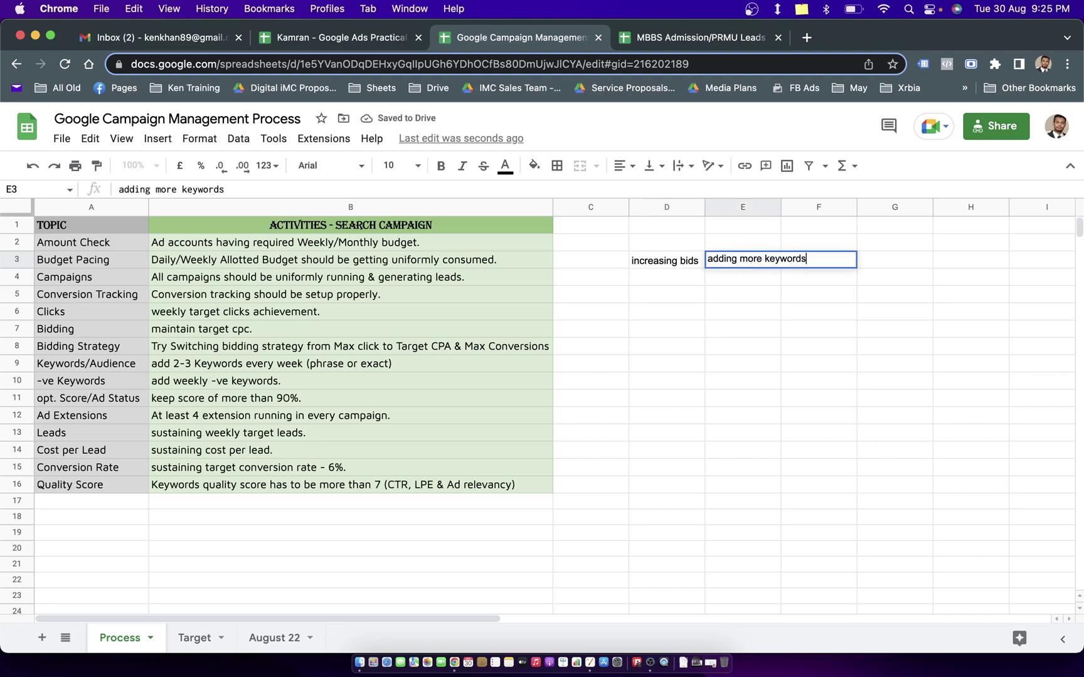
# Widen column E, then add 'location' and 'more ad groups' in F3 and G3.
pyautogui.moveTo(779, 205); pyautogui.dragTo(779, 205)
pyautogui.moveTo(780, 207); pyautogui.dragTo(843, 210)
pyautogui.click(863, 344)
pyautogui.click(856, 266)
pyautogui.write('location')
pyautogui.press('Tab')
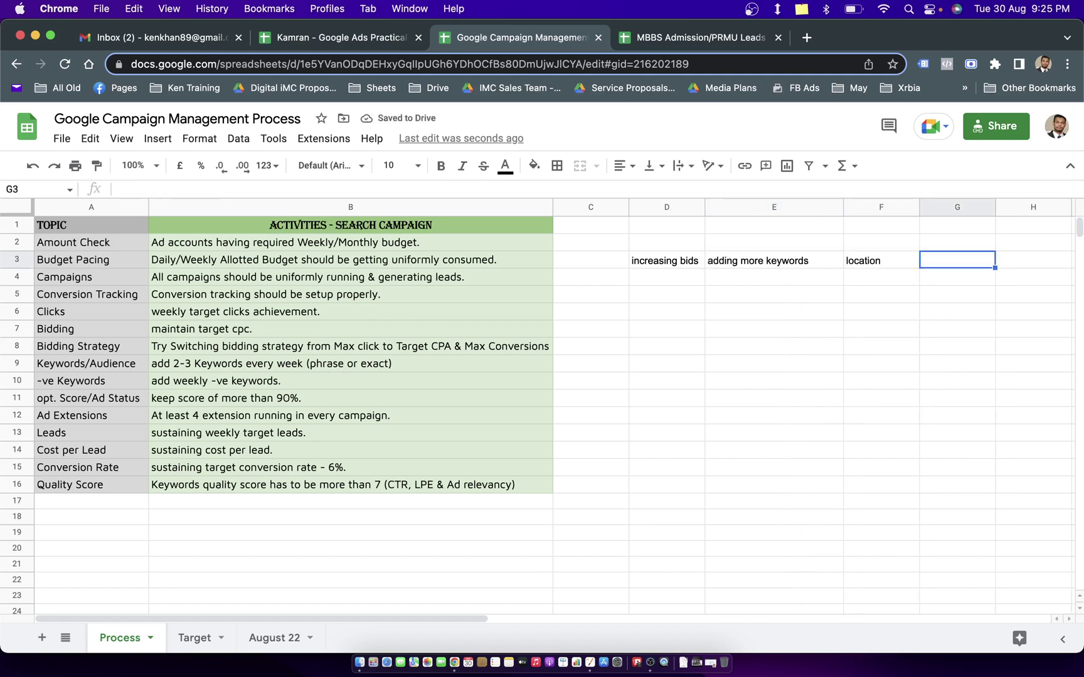
pyautogui.moveTo(844, 207); pyautogui.dragTo(834, 207)
pyautogui.write('mo')
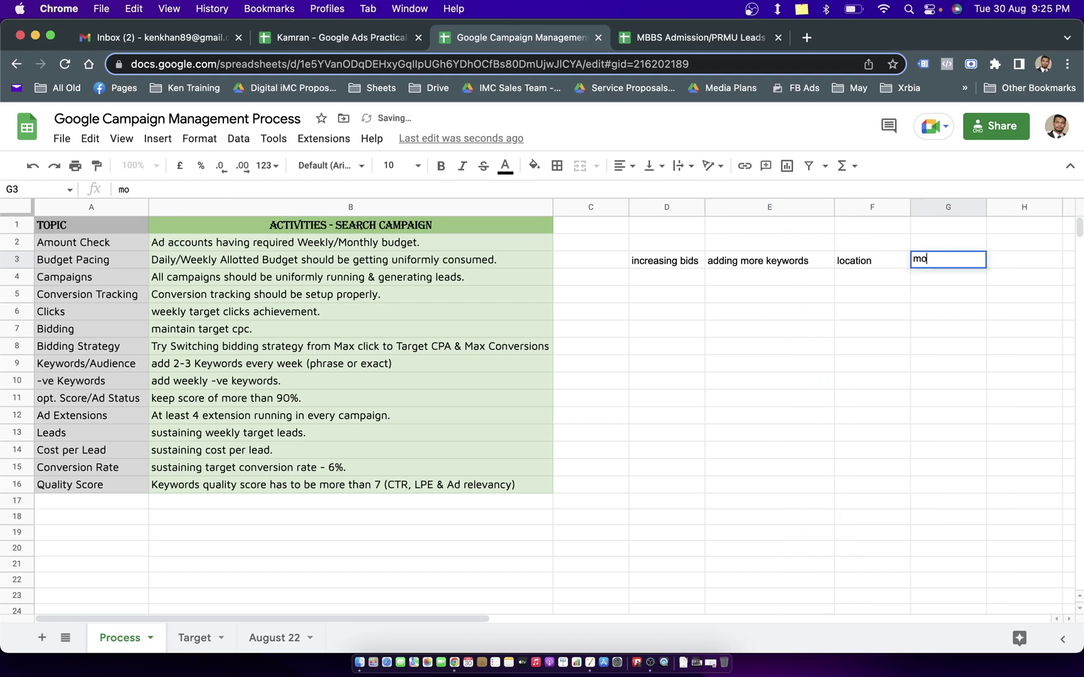
pyautogui.write('re ad groups')
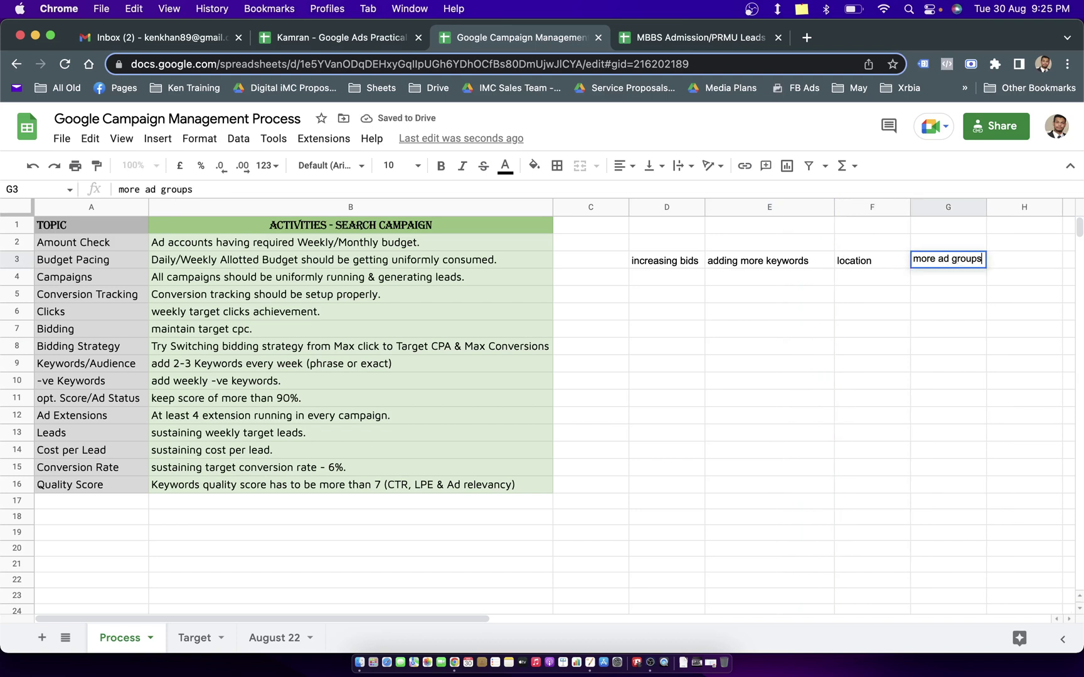
pyautogui.press('Tab')
pyautogui.press('Left')
pyautogui.press('Left')
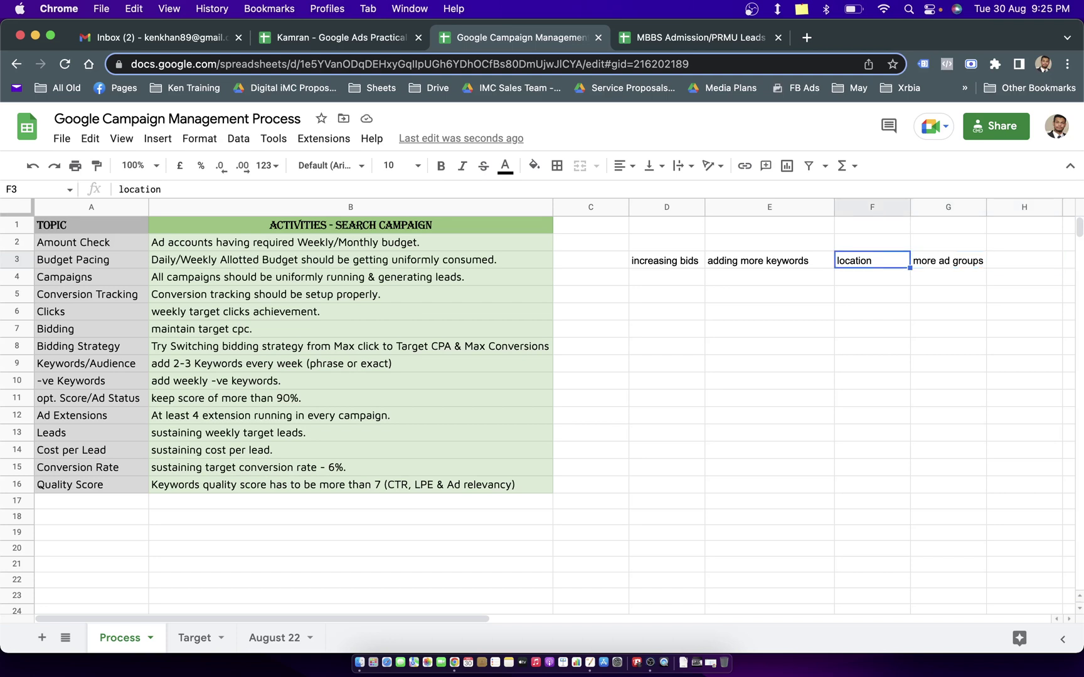
# Enter 'Change bid Strategy' in C3 and auto-fit column C to its text.
pyautogui.click(769, 261)
pyautogui.click(590, 260)
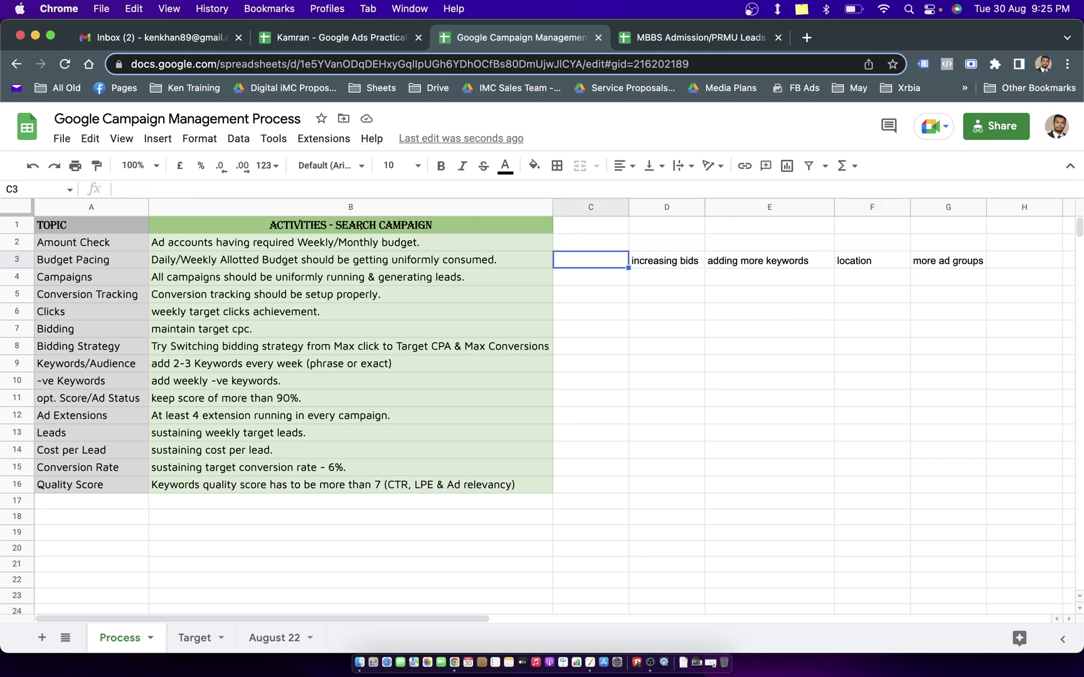
pyautogui.write('Change')
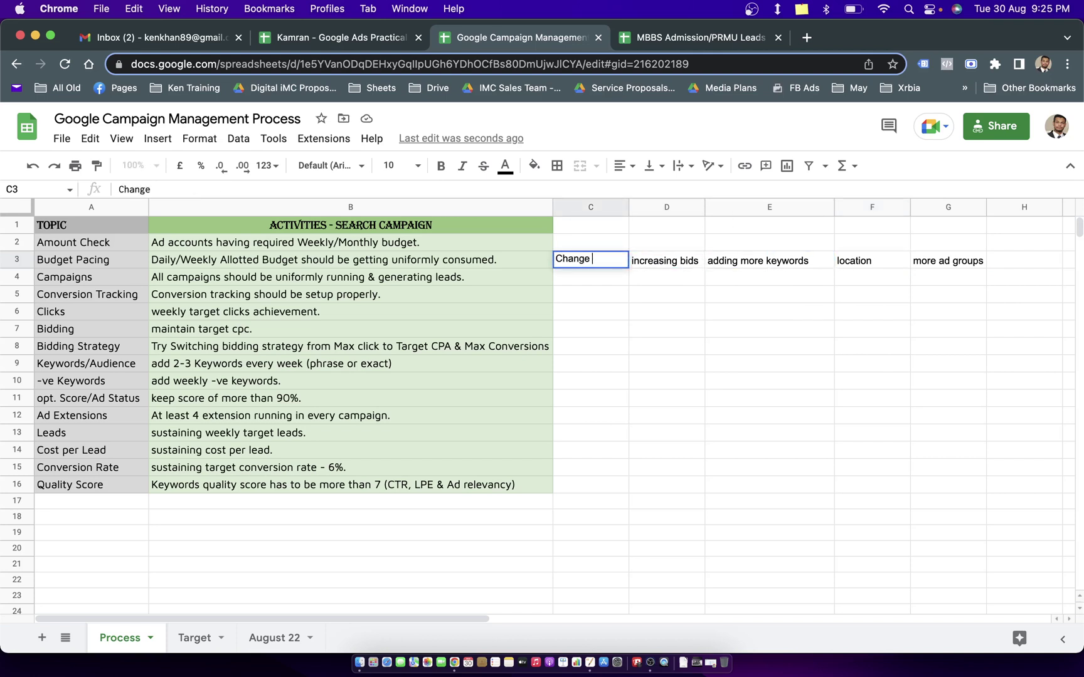
pyautogui.press('BackSpace')
pyautogui.write('e bid Strategy')
pyautogui.press('Tab')
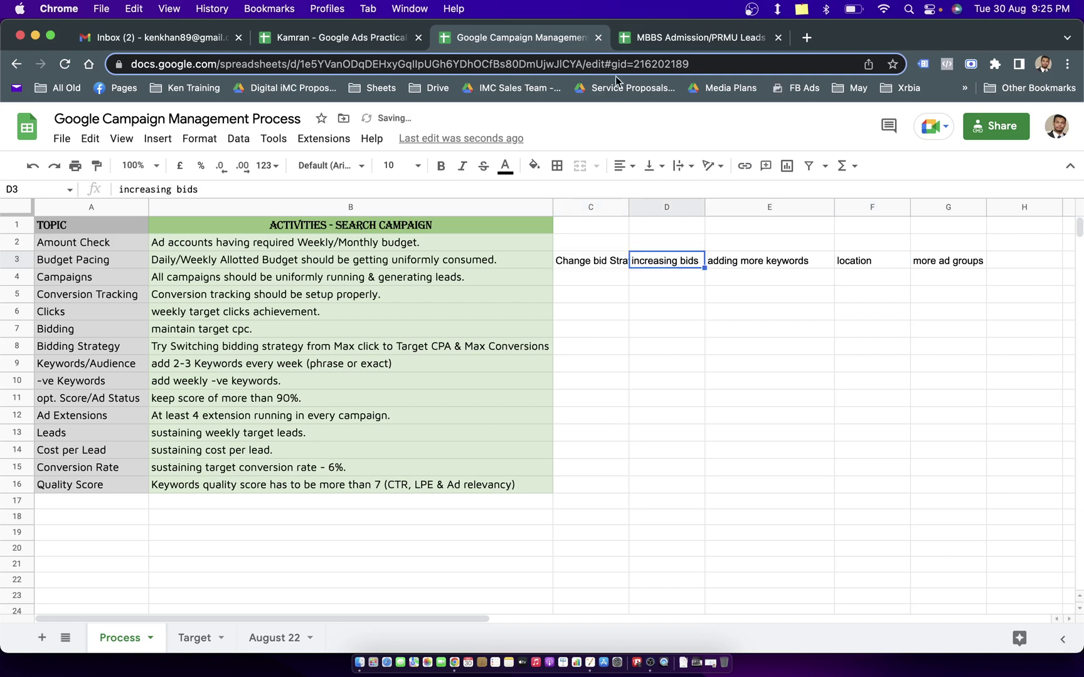
pyautogui.doubleClick(629, 207)
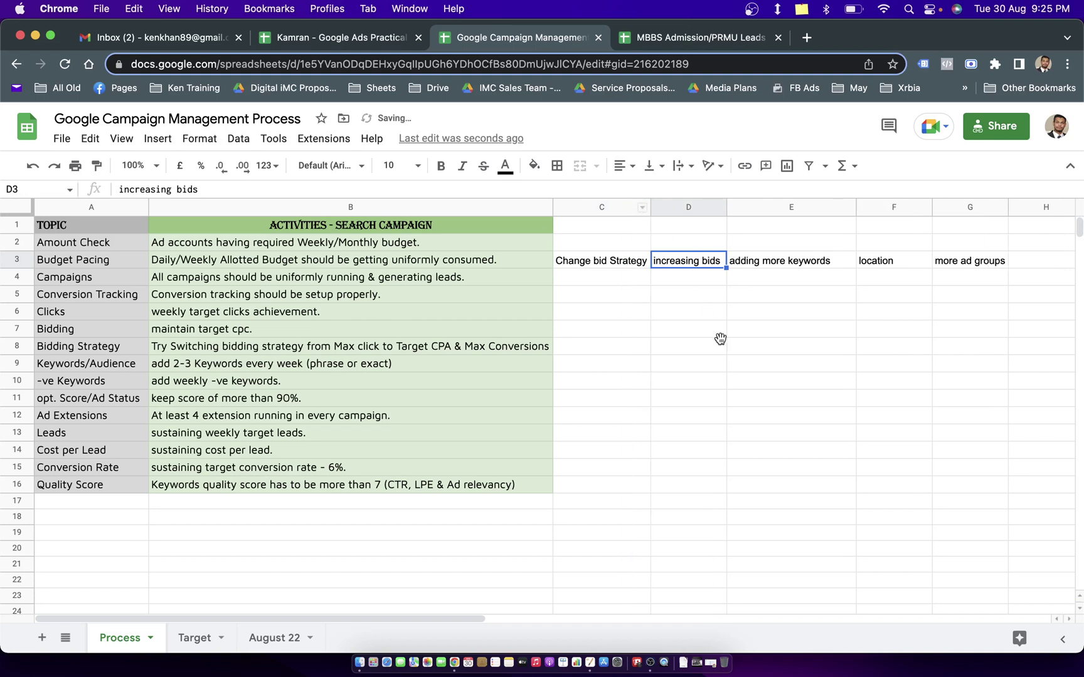
# Select the Budget Pacing remedies in C3:G3 and look at the Campaigns activity.
pyautogui.click(715, 344)
pyautogui.moveTo(637, 261); pyautogui.dragTo(950, 265)
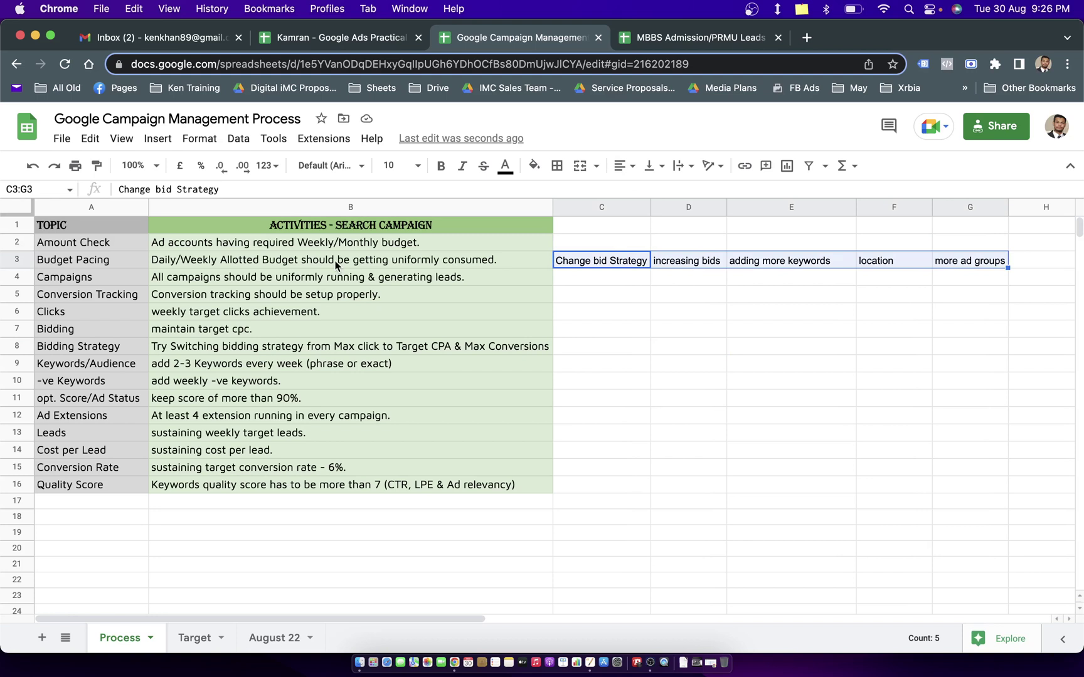
pyautogui.click(302, 283)
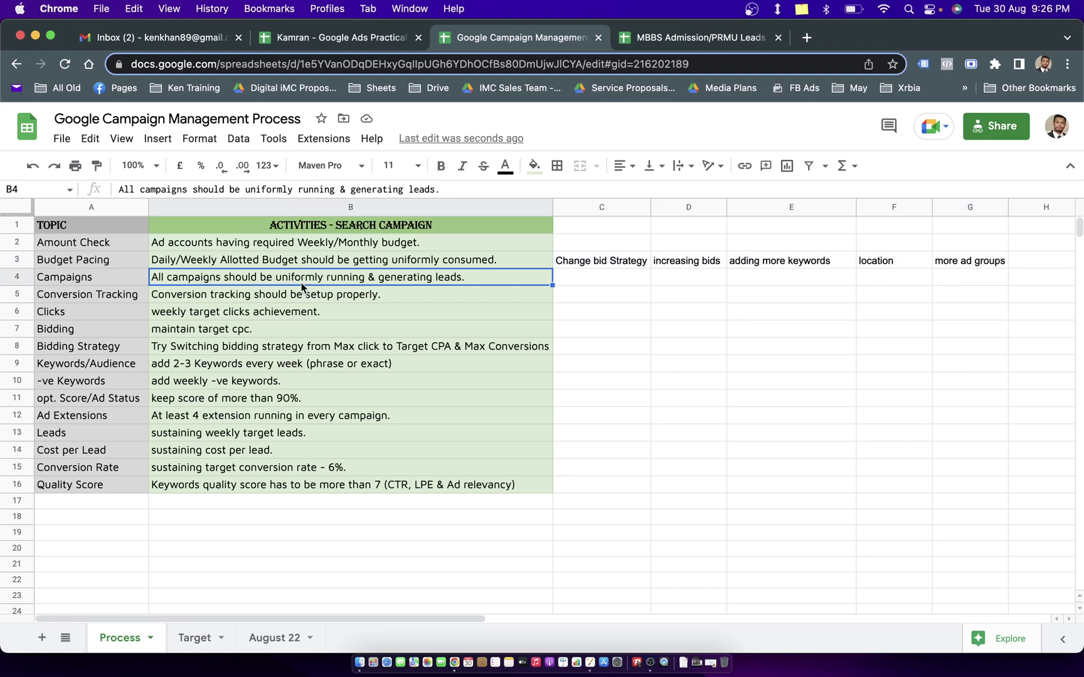
# Enter 'add -ve' in C4 and 'add more relevent' in D4, then widen column D.
pyautogui.click(585, 284)
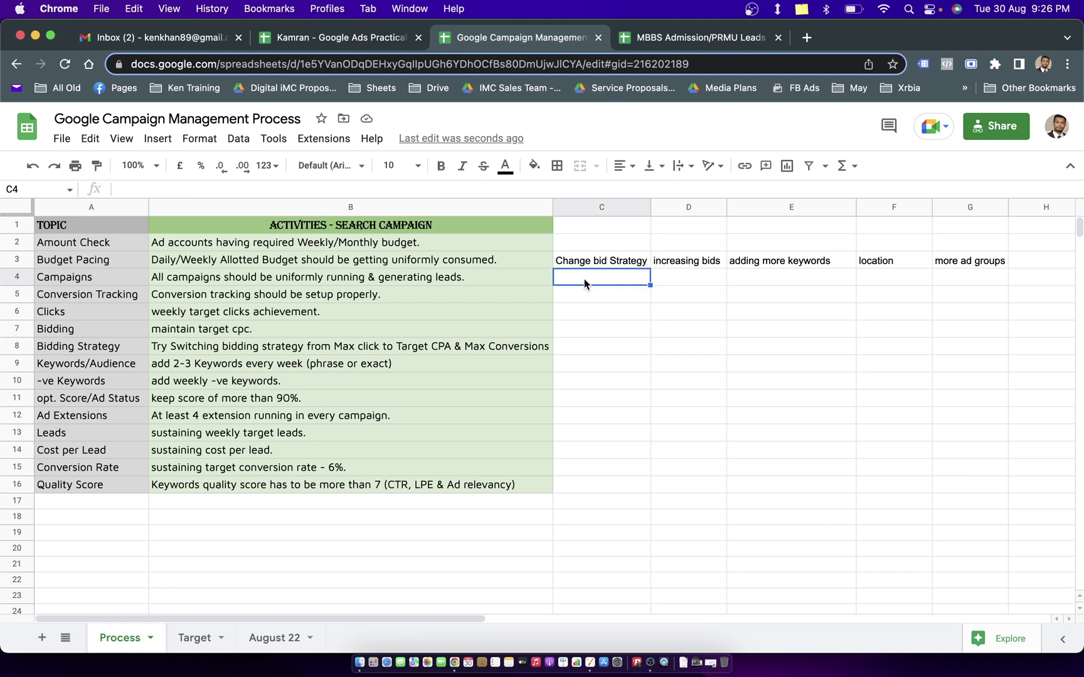
pyautogui.write('add -ve')
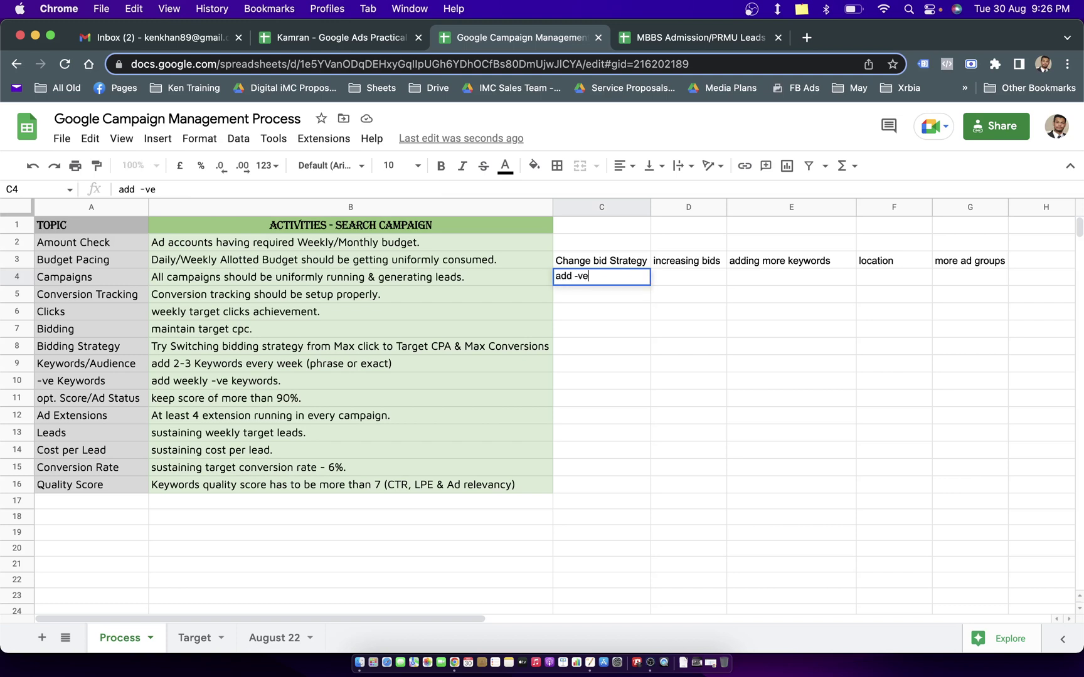
pyautogui.press('Tab')
pyautogui.write('add more relevent')
pyautogui.press('Tab')
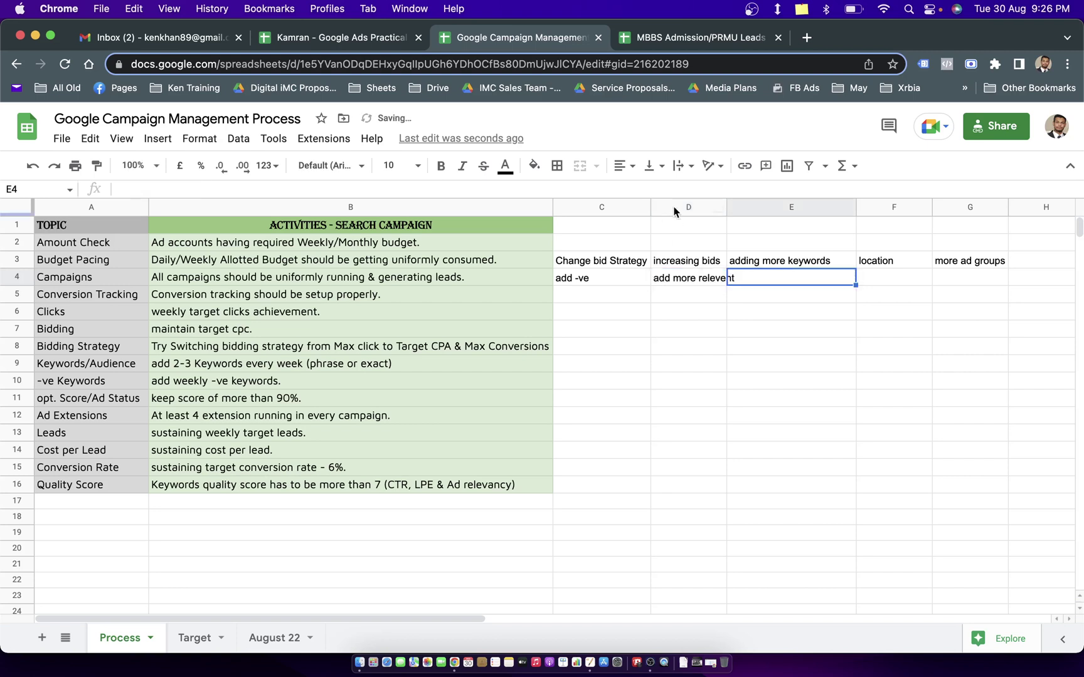
pyautogui.moveTo(727, 208); pyautogui.dragTo(744, 208)
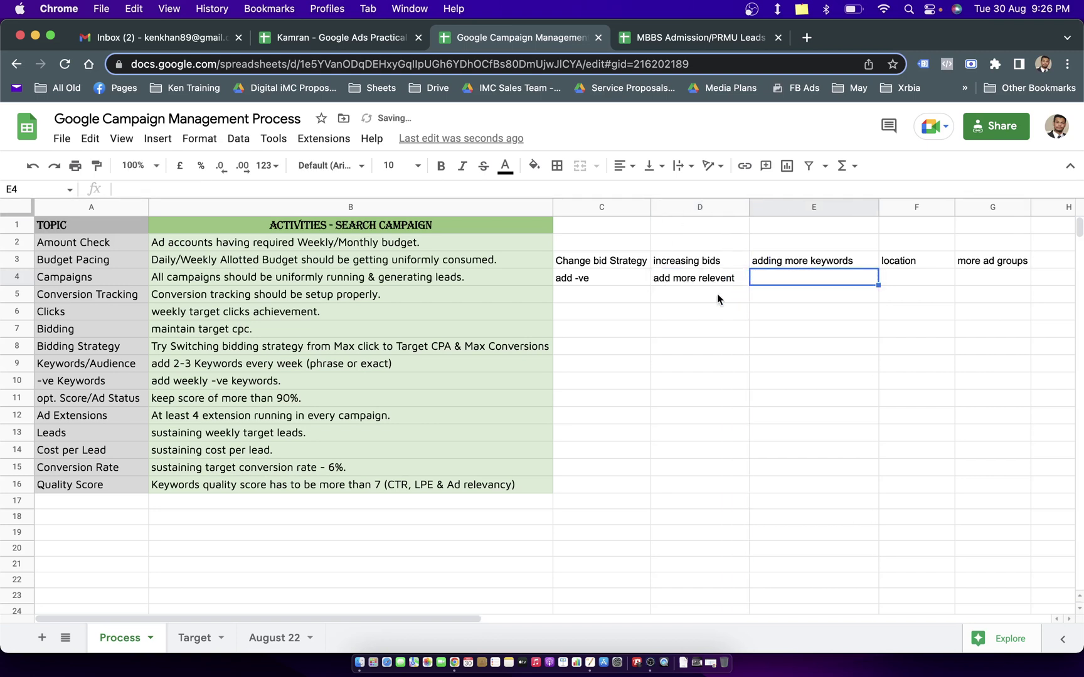
pyautogui.click(140, 295)
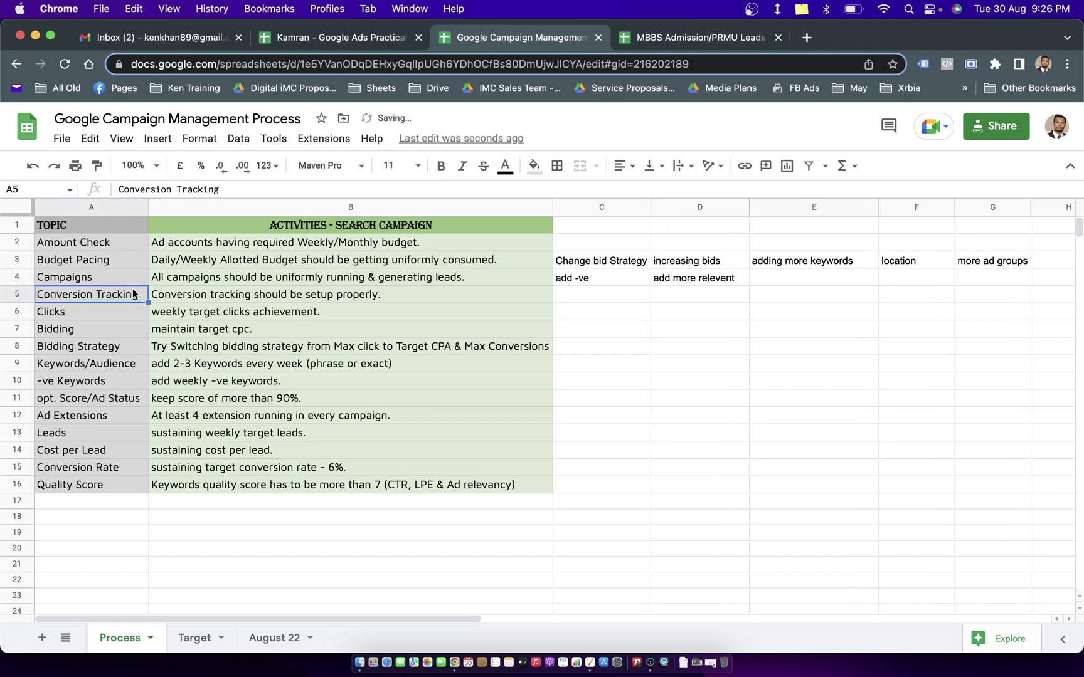
pyautogui.click(205, 300)
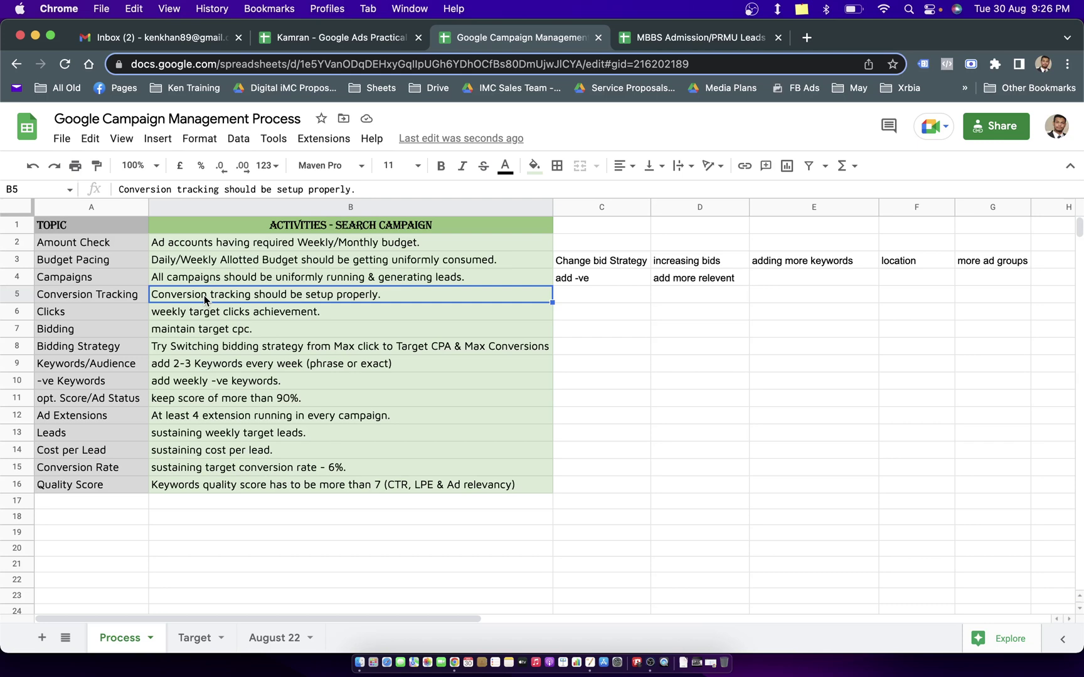
pyautogui.press('super+grave')
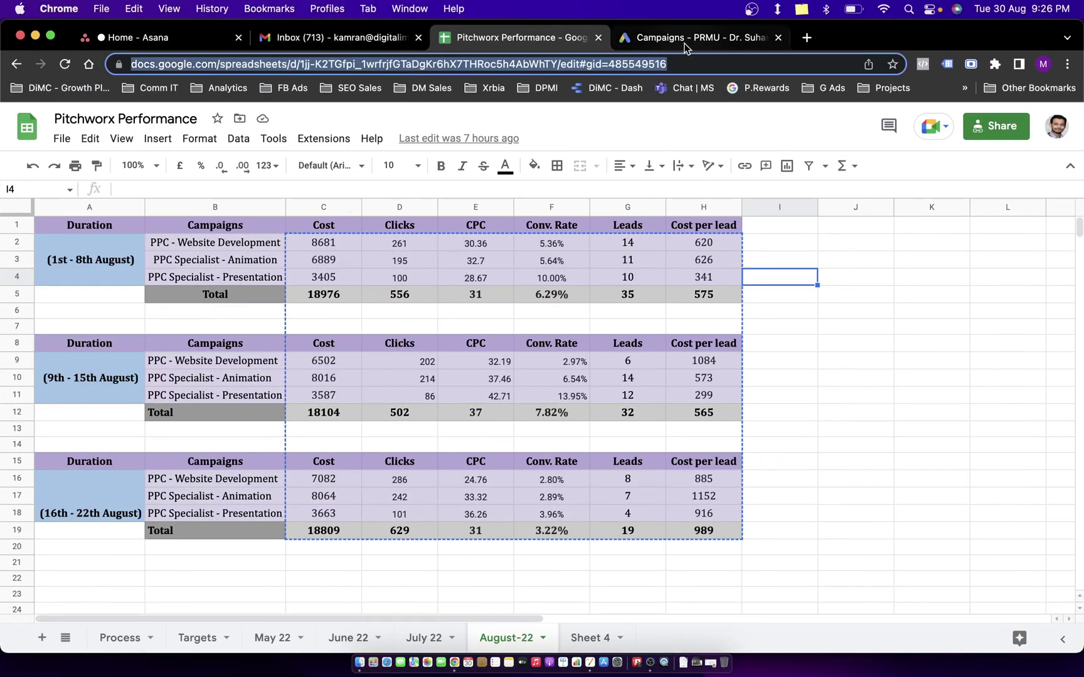
pyautogui.click(685, 39)
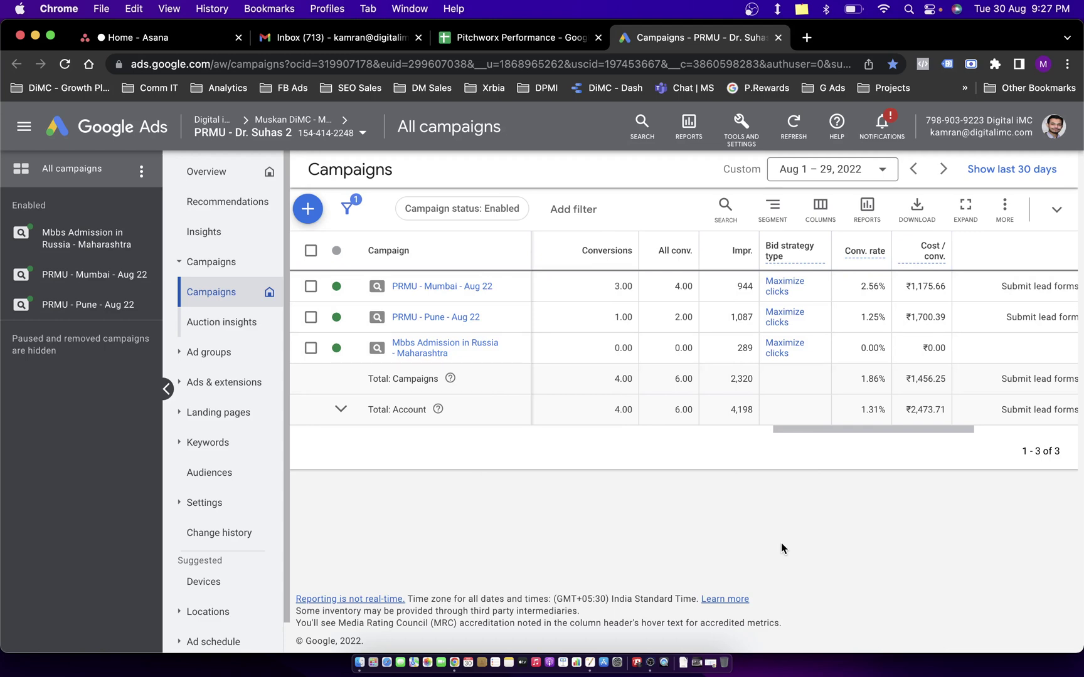
pyautogui.press('super+grave')
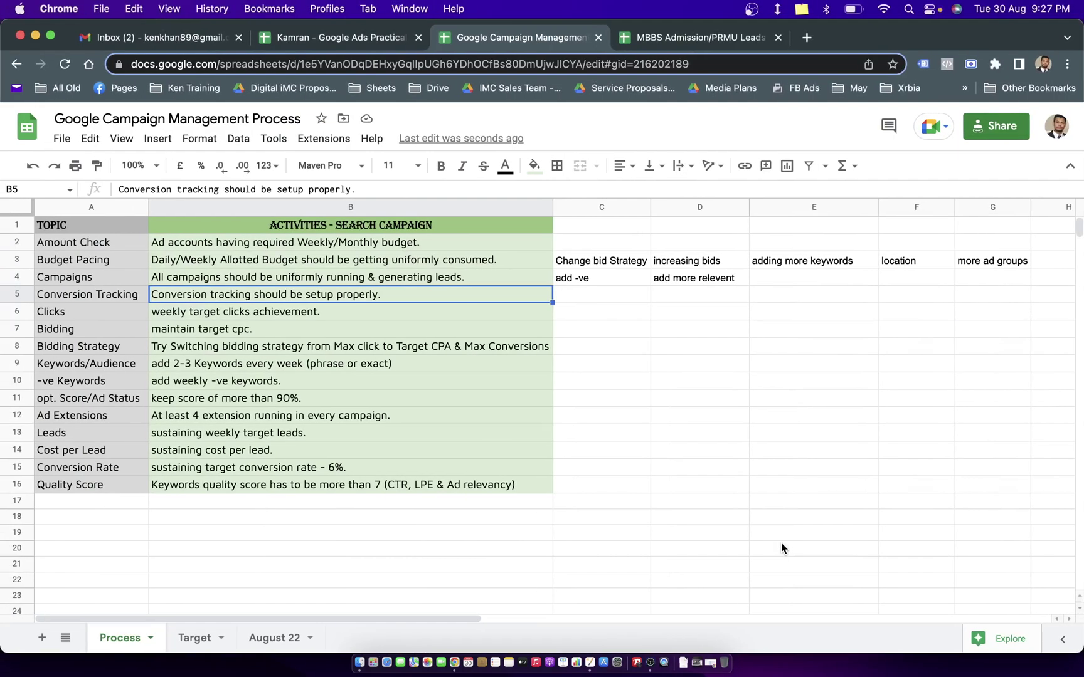
# In the Google Ads Practical Training sheet, view the Conversion Tracking topic and video link in row 16.
pyautogui.click(367, 45)
pyautogui.scroll(5, 171, 293)
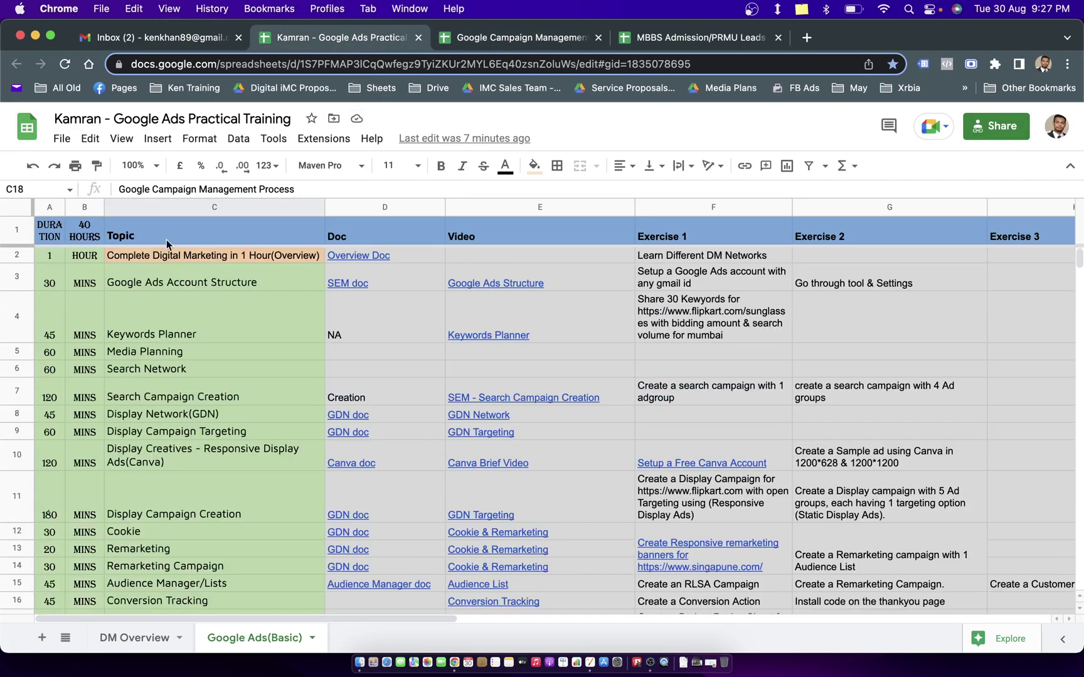
pyautogui.scroll(-1, 217, 286)
pyautogui.scroll(-5, 217, 286)
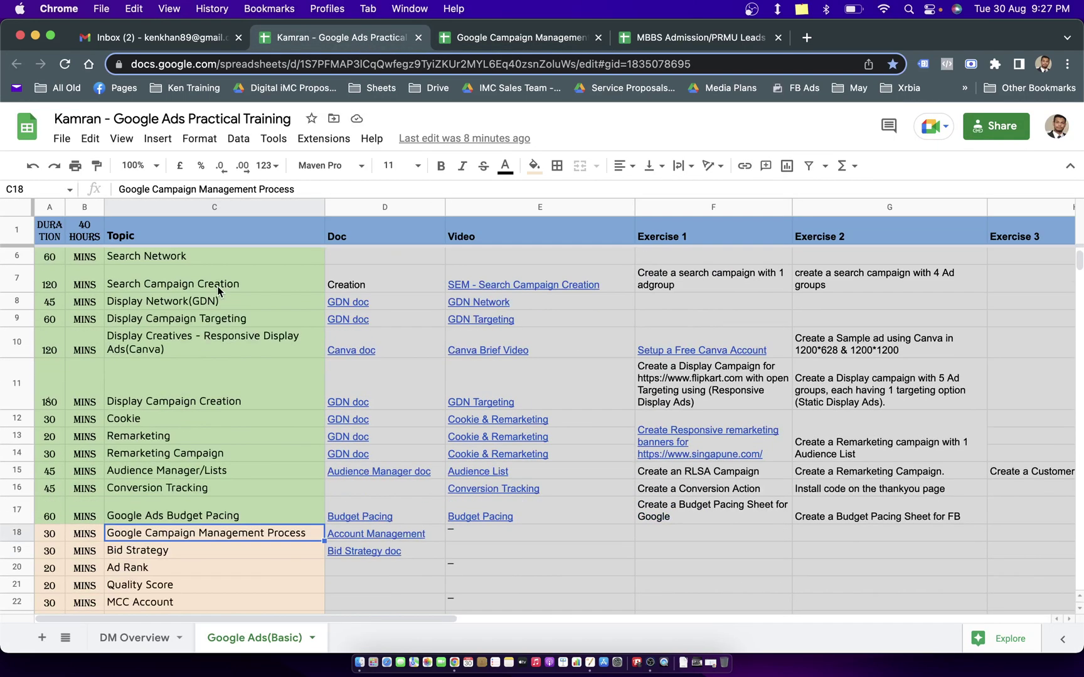
pyautogui.click(181, 428)
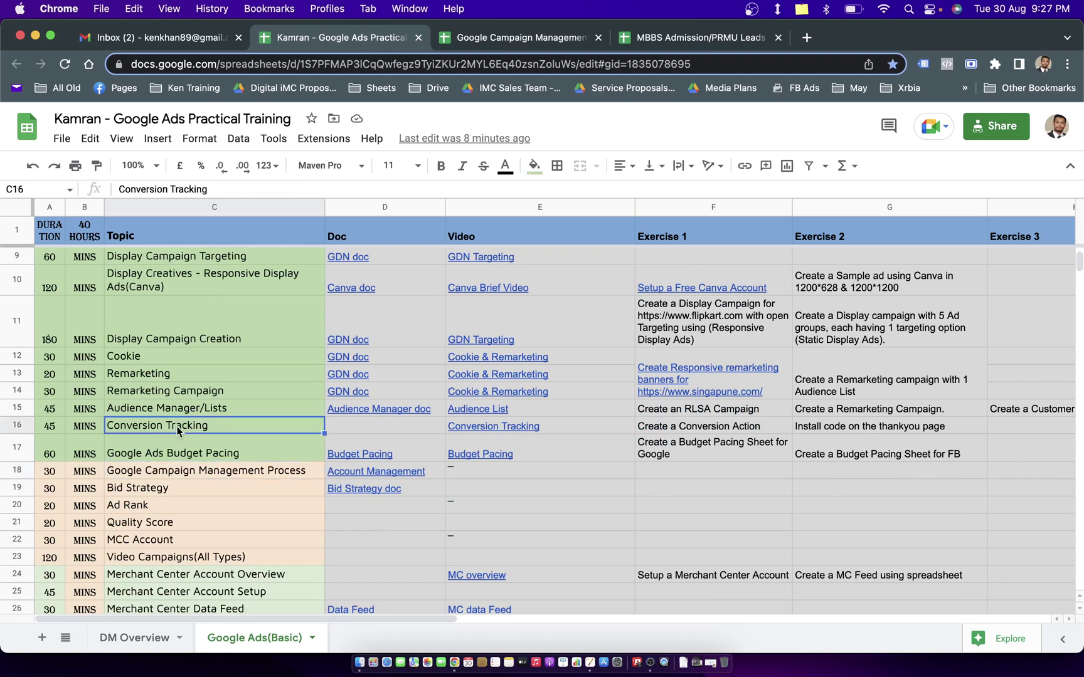
pyautogui.click(596, 424)
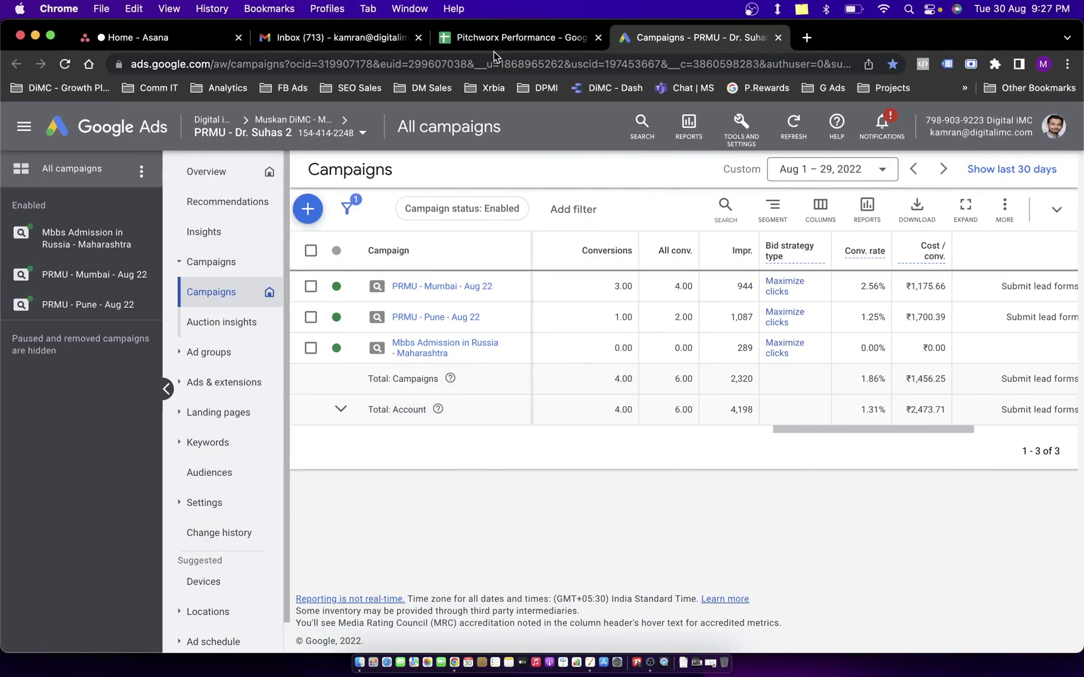
# Switch to the Pitchworx Performance sheet tab.
pyautogui.click(494, 51)
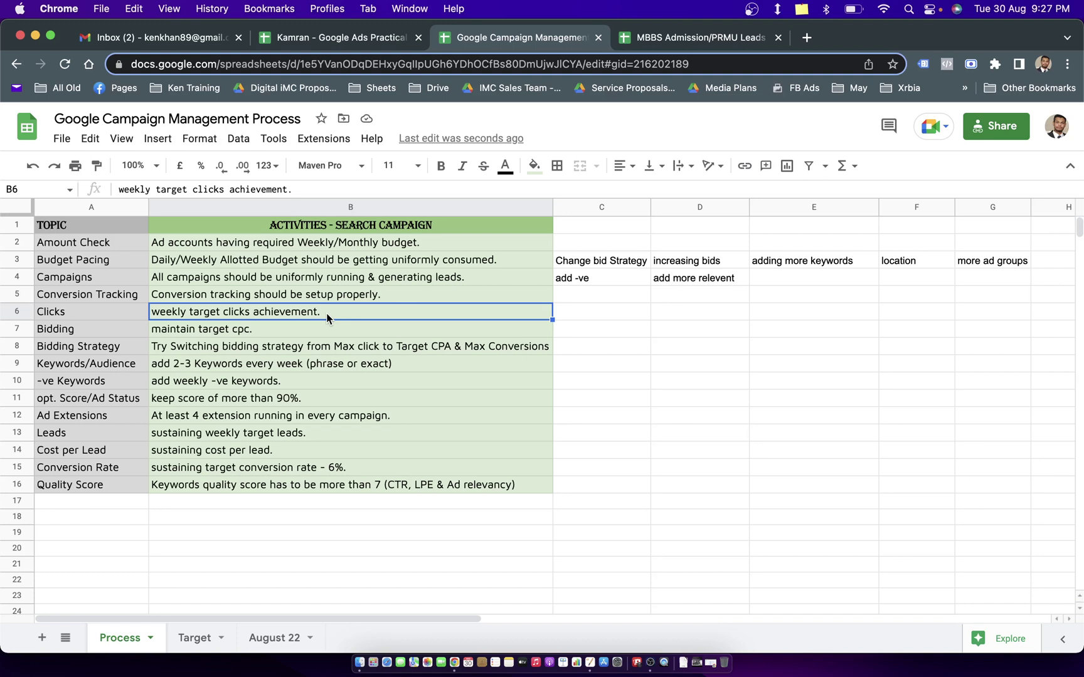
# Add 'pause expensive keywords' in C7 for Bidding, auto-fit column C, and type 'quality' in D7.
pyautogui.press('Down')
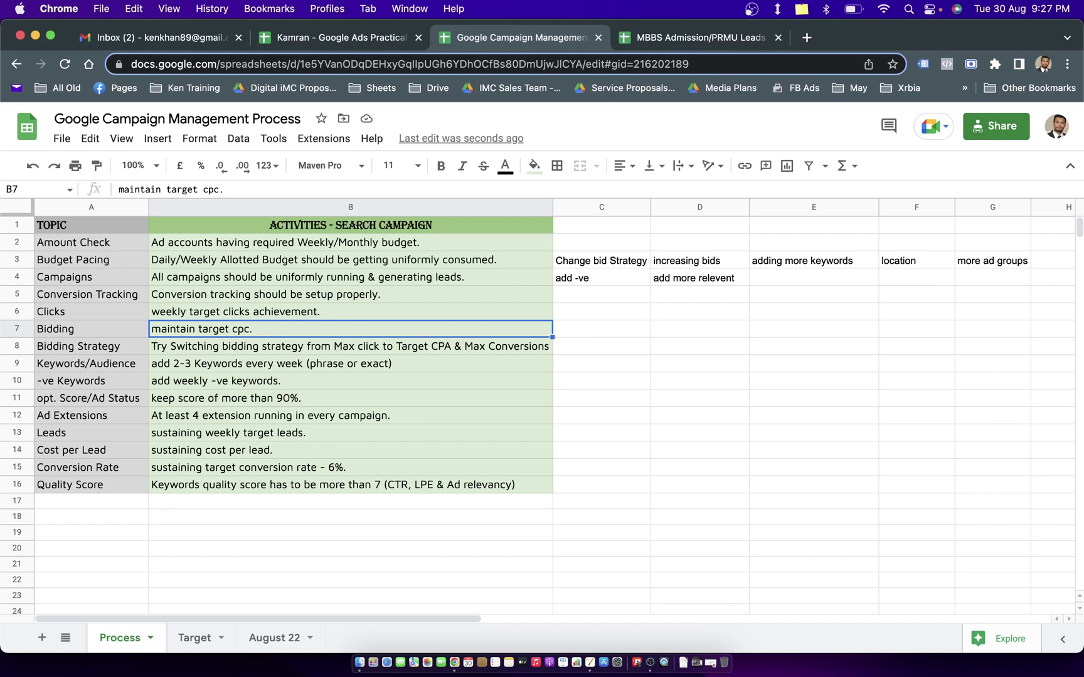
pyautogui.click(601, 329)
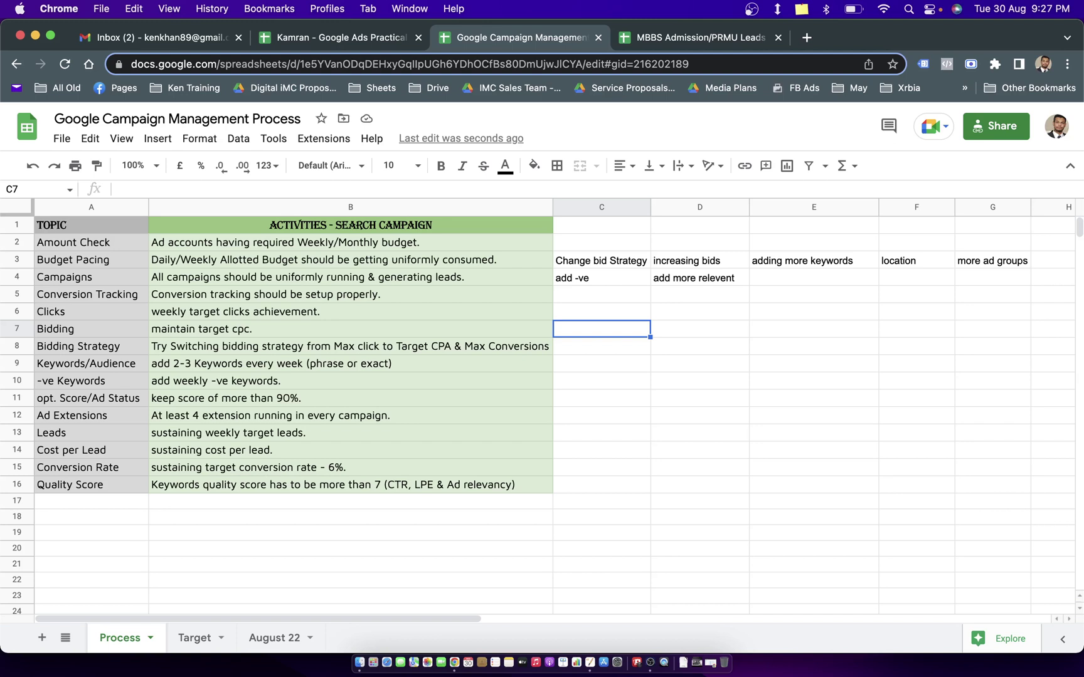
pyautogui.write('pau')
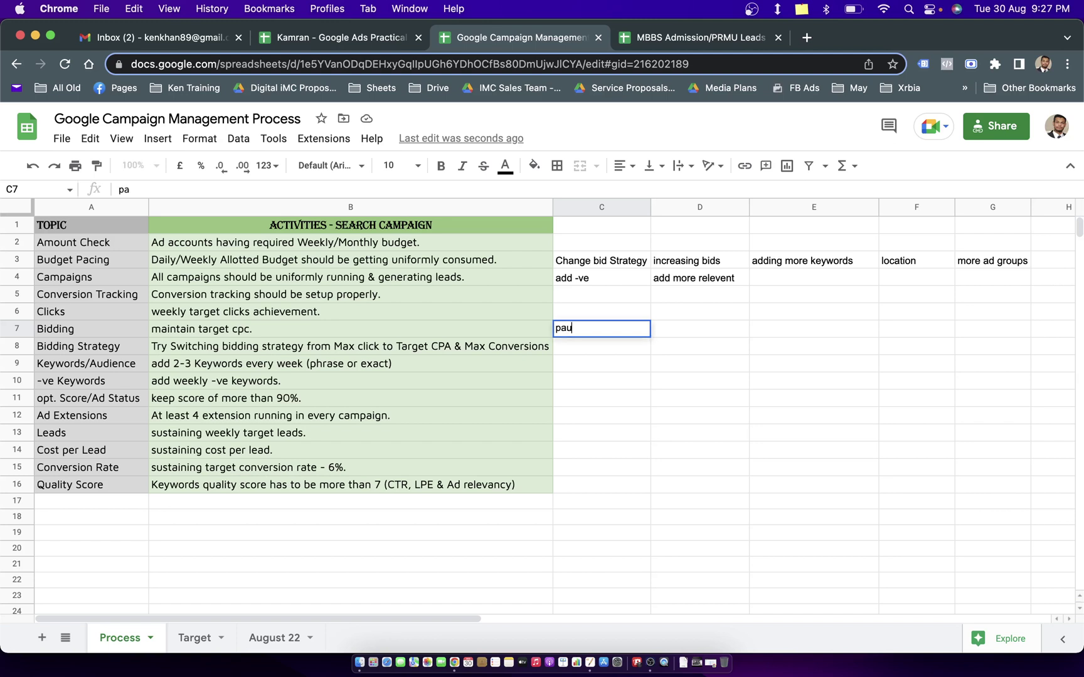
pyautogui.write('se expensivive ky')
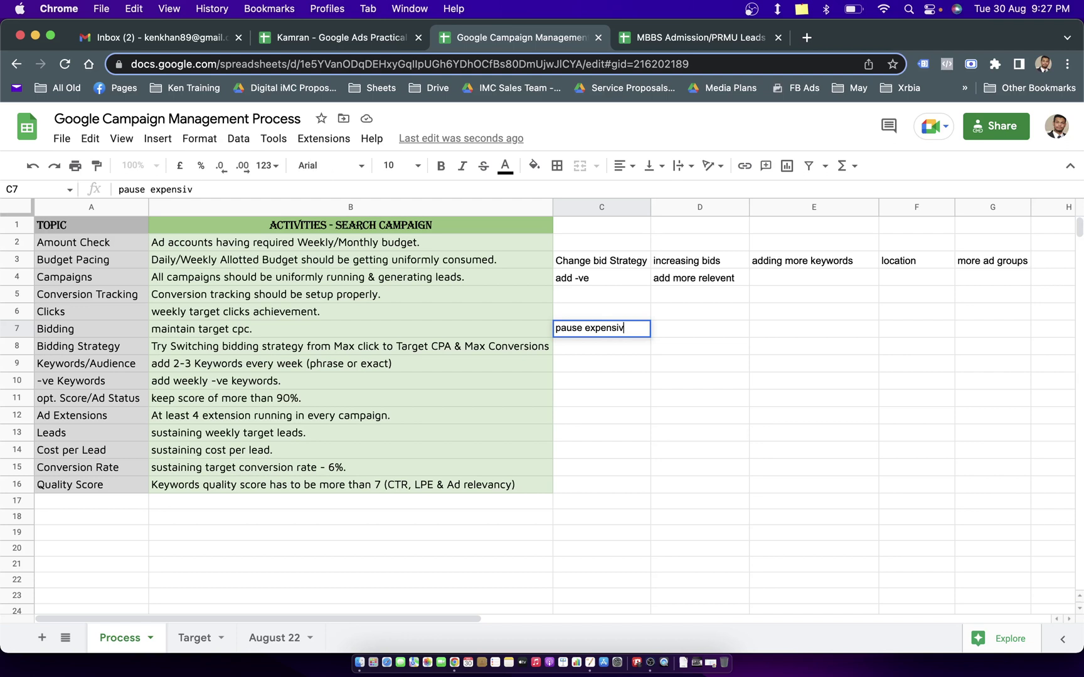
pyautogui.press('BackSpace')
pyautogui.write('eywords')
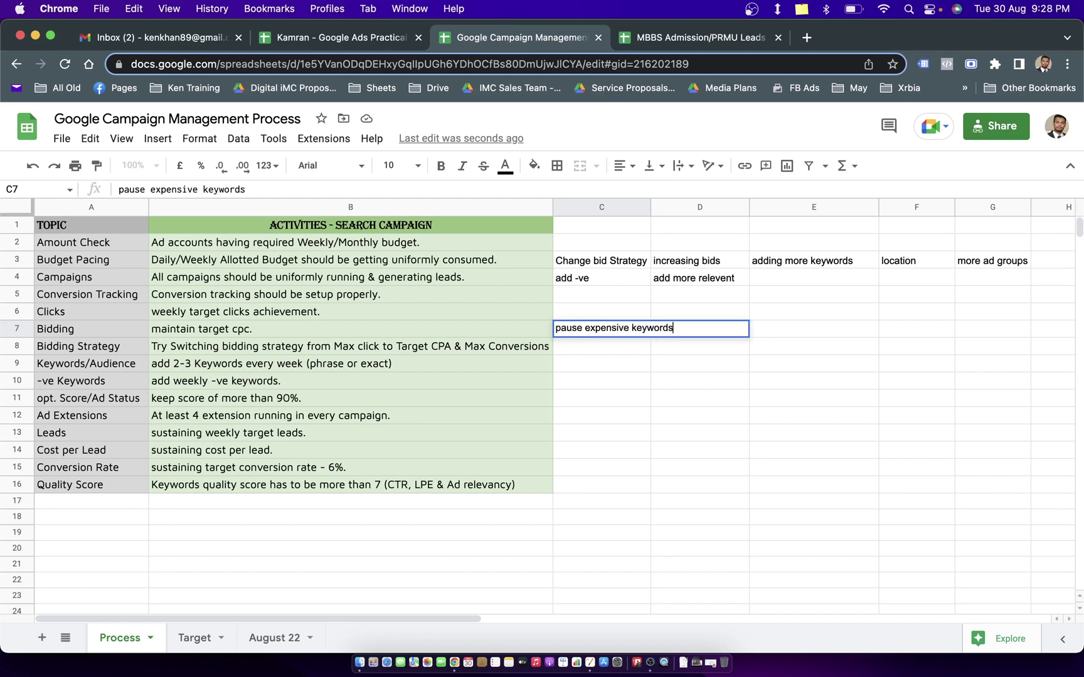
pyautogui.press('Tab')
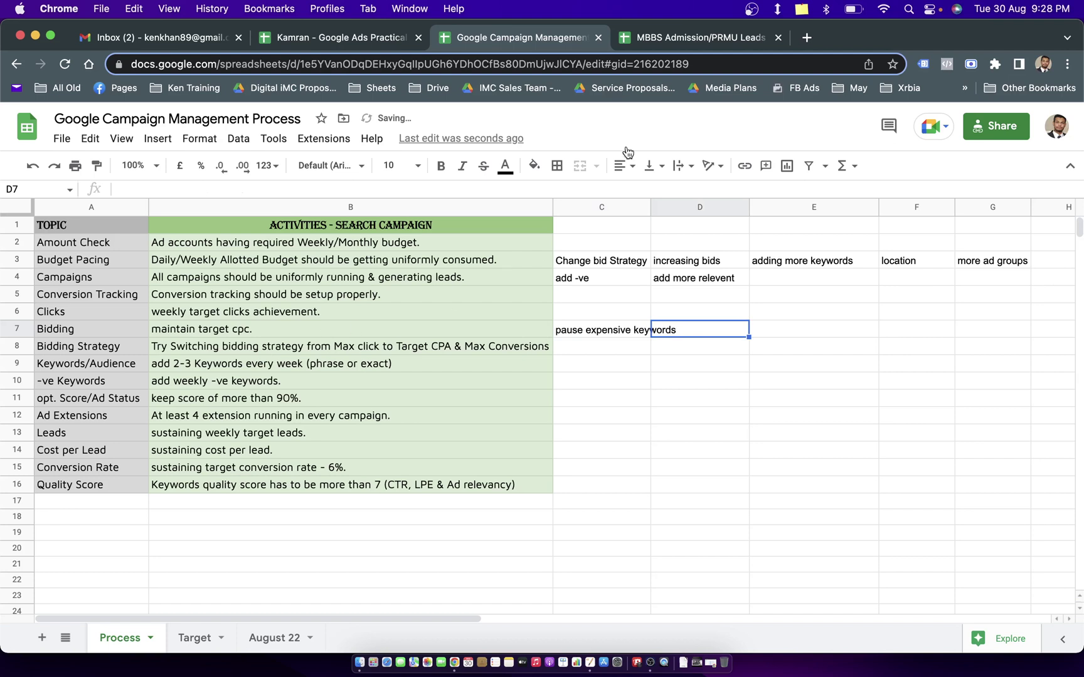
pyautogui.doubleClick(651, 202)
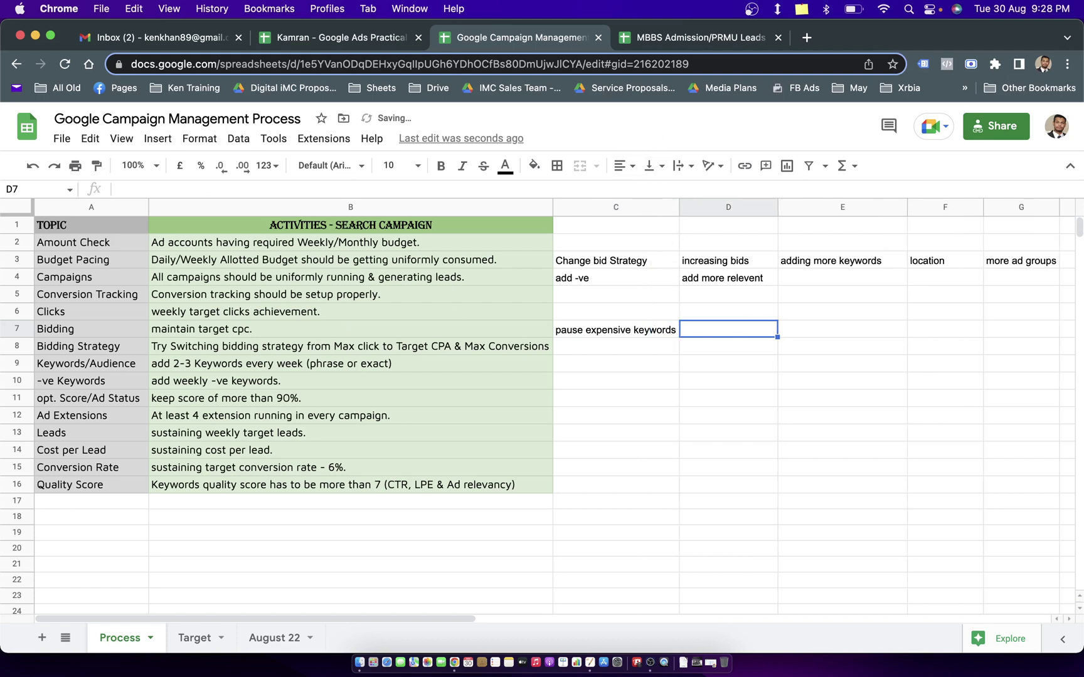
pyautogui.write('quality')
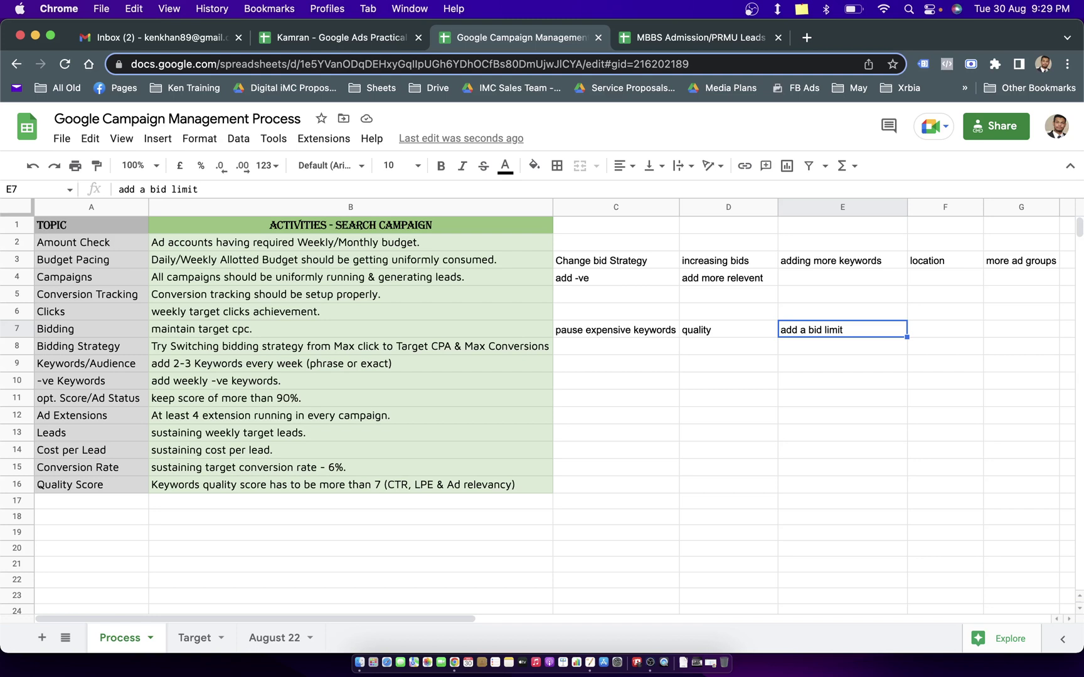
# Review the Bidding through opt. Score/Ad Status activities, then switch to the Pitchworx Performance workbook.
pyautogui.click(615, 329)
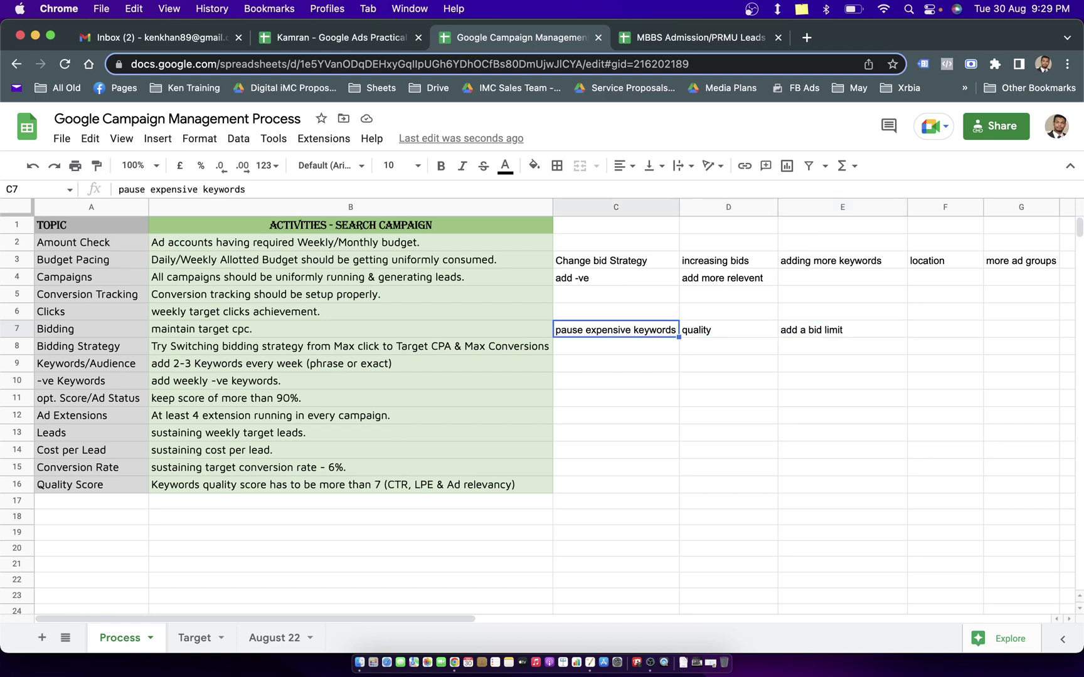
pyautogui.click(350, 329)
pyautogui.click(350, 345)
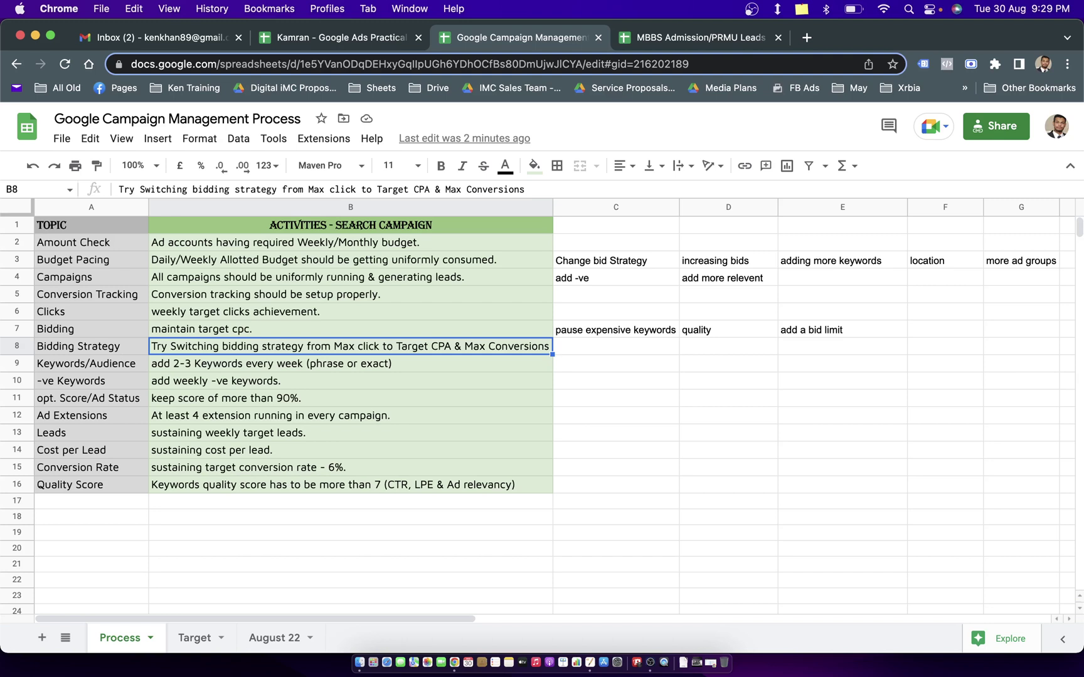
pyautogui.click(351, 363)
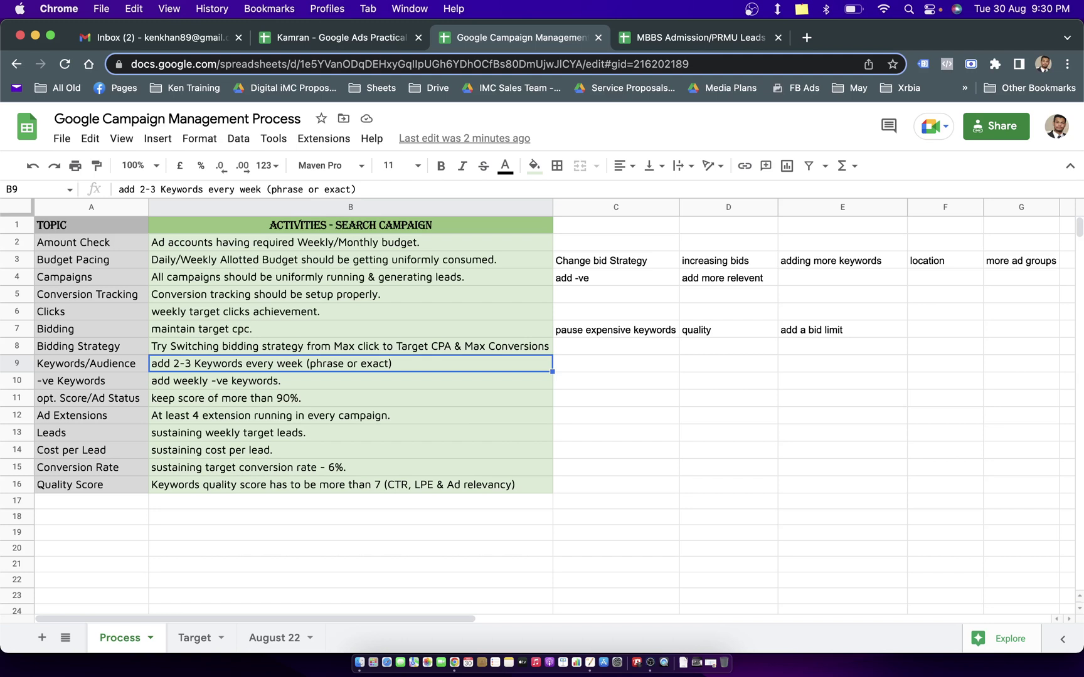
pyautogui.press('Down')
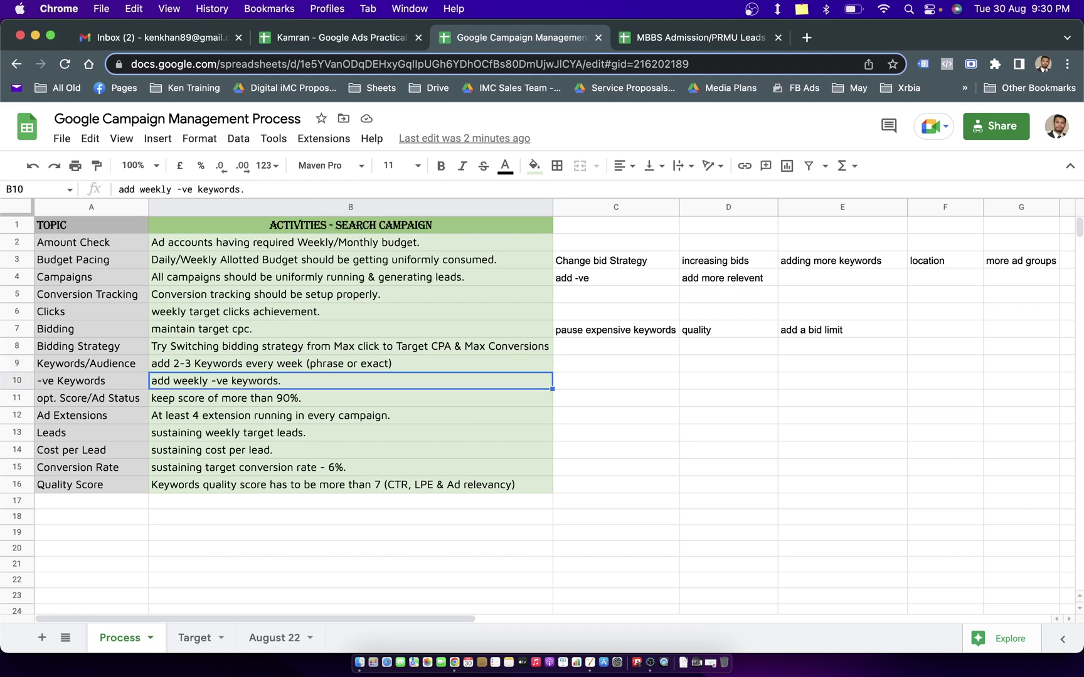
pyautogui.press('Down')
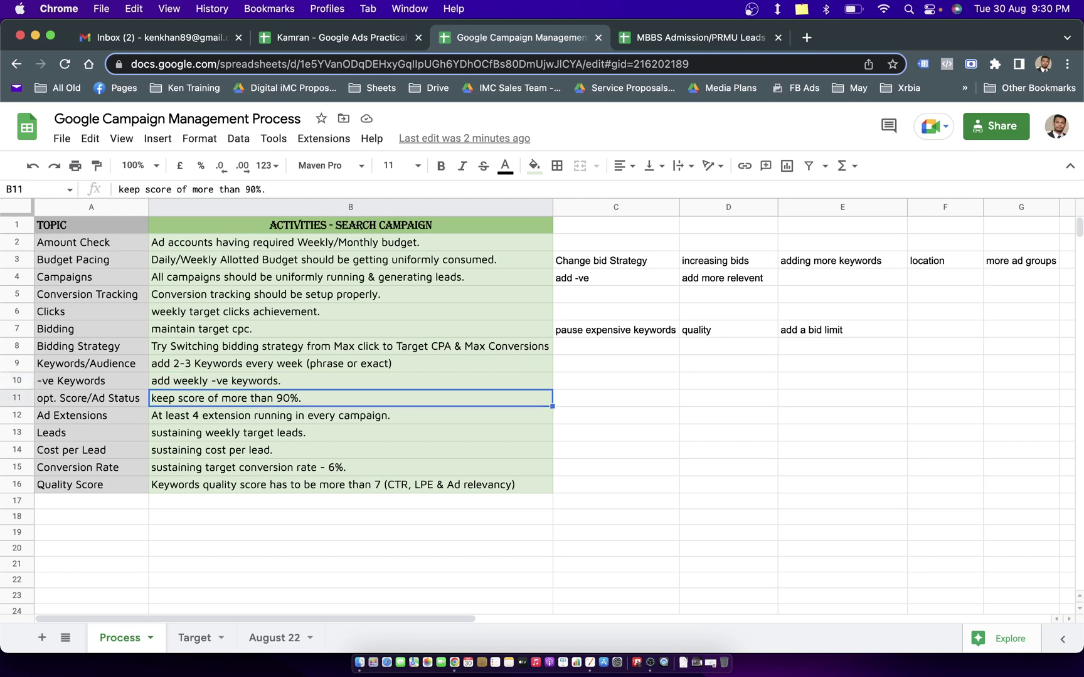
pyautogui.hotkey('ctrl', 'Right')
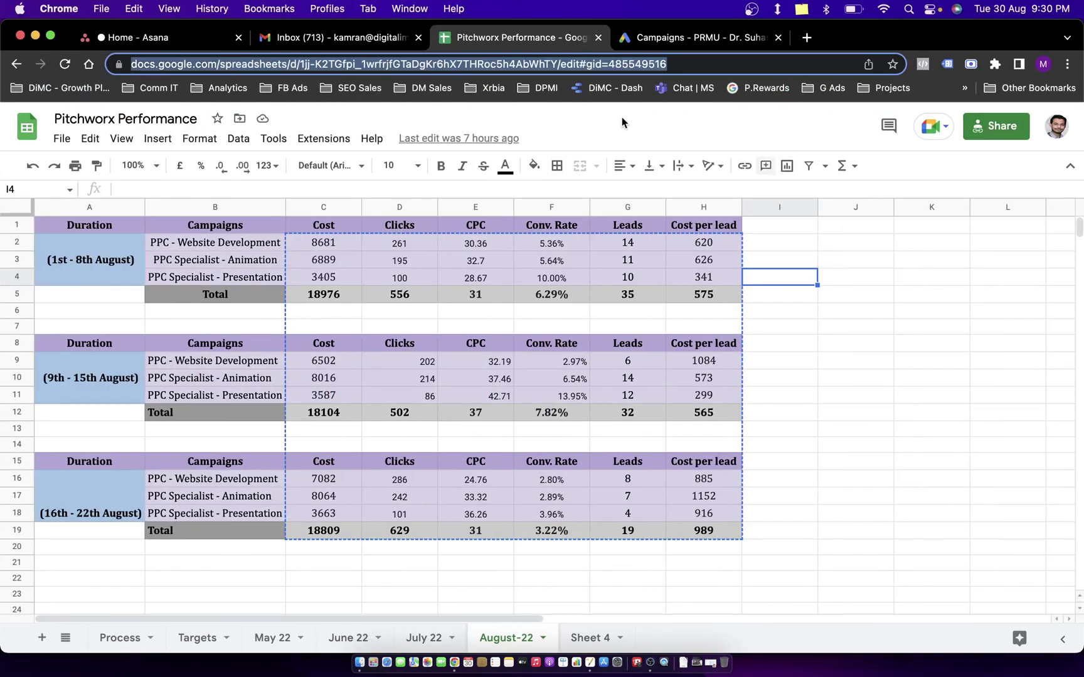
# View the Google Ads campaigns list, then go back to the Campaign Management Process sheet.
pyautogui.click(659, 37)
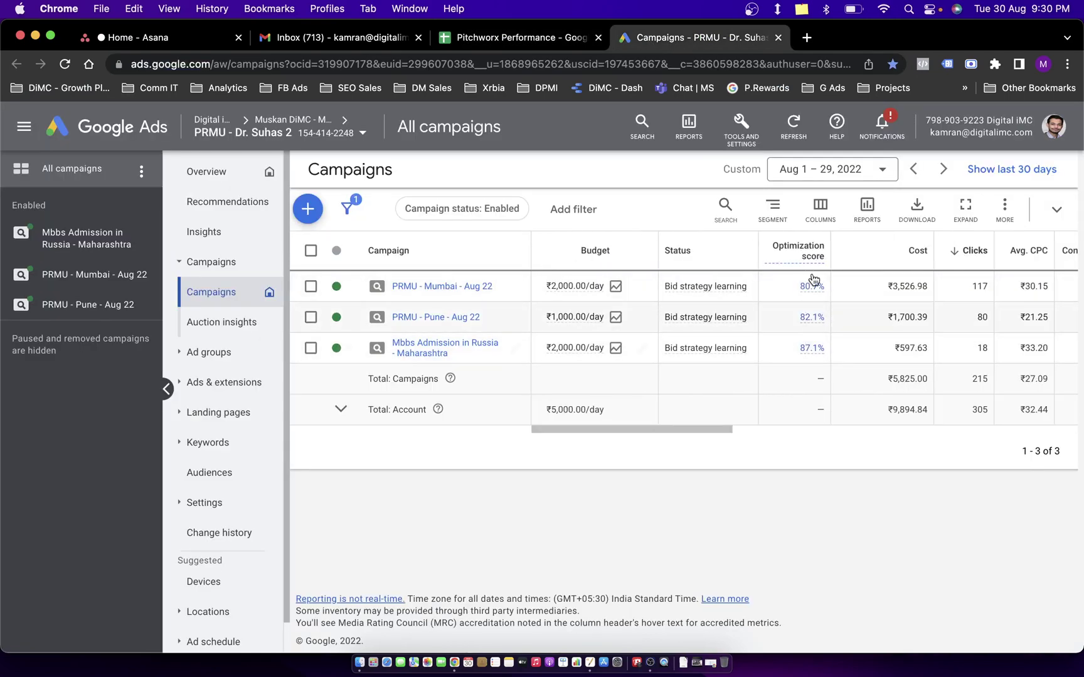
pyautogui.hotkey('ctrl', 'Left')
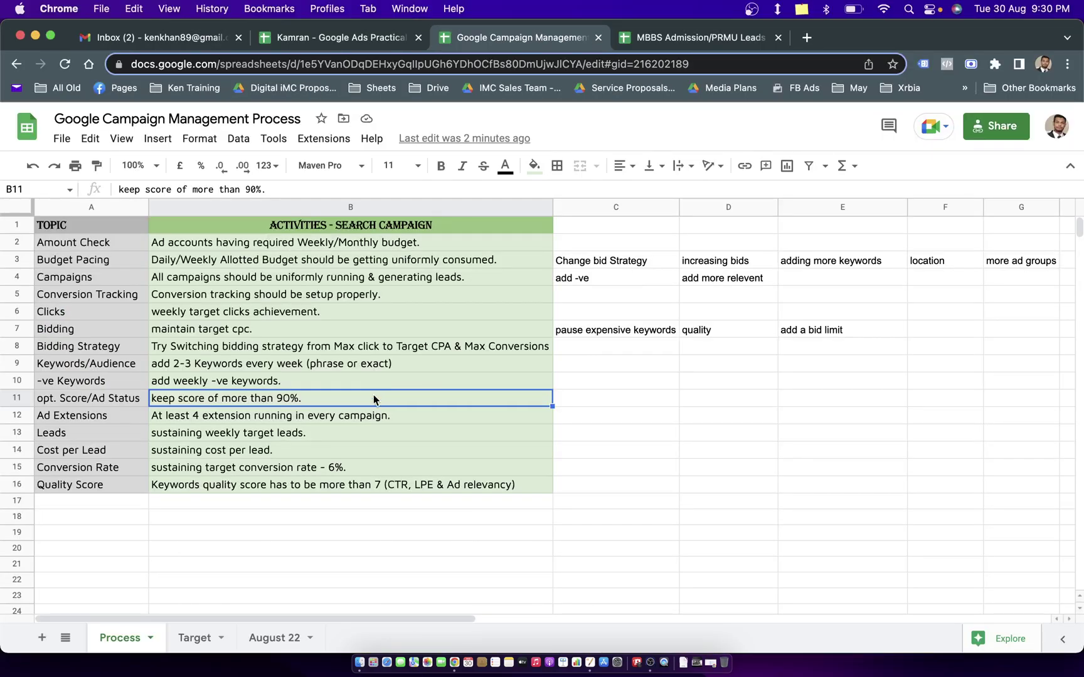
pyautogui.click(357, 417)
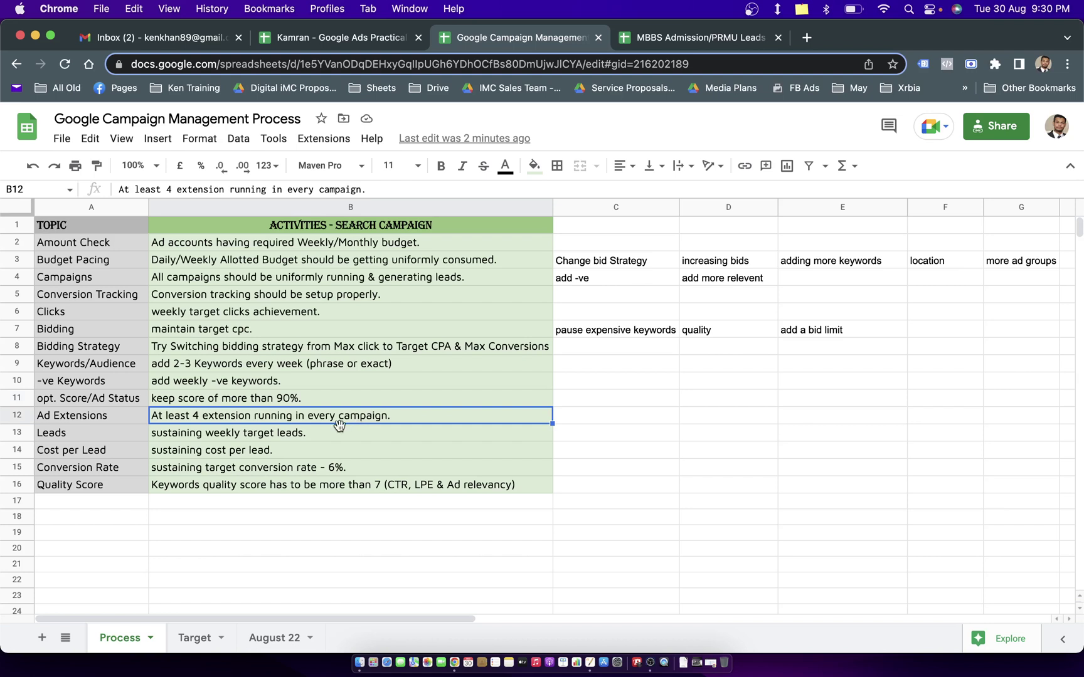
pyautogui.click(338, 432)
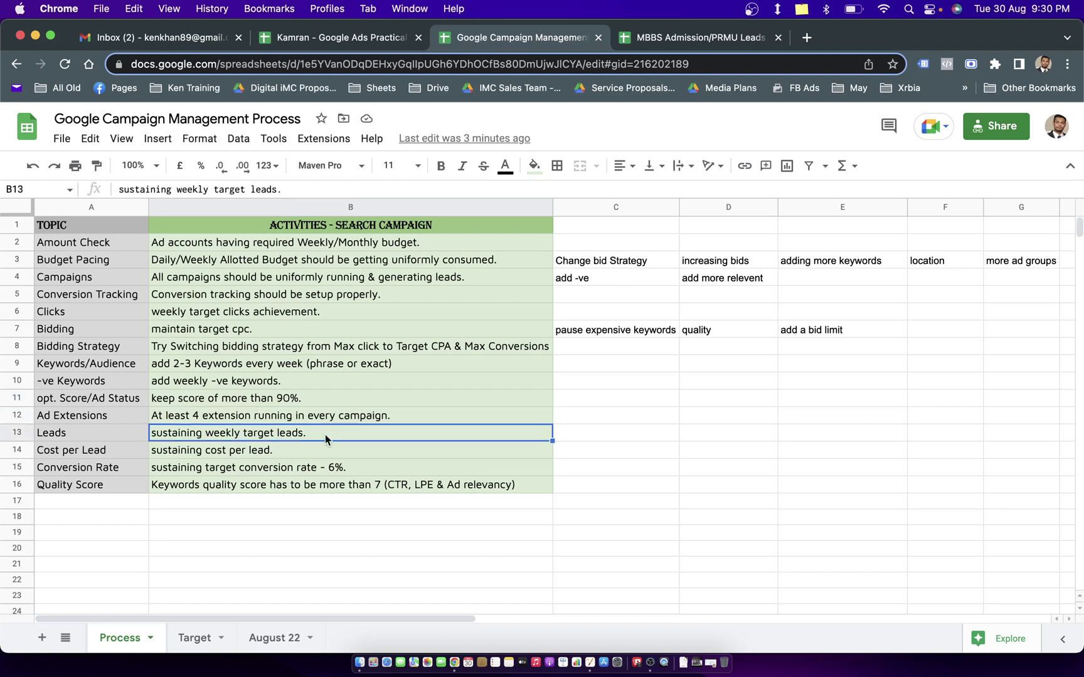
pyautogui.click(283, 447)
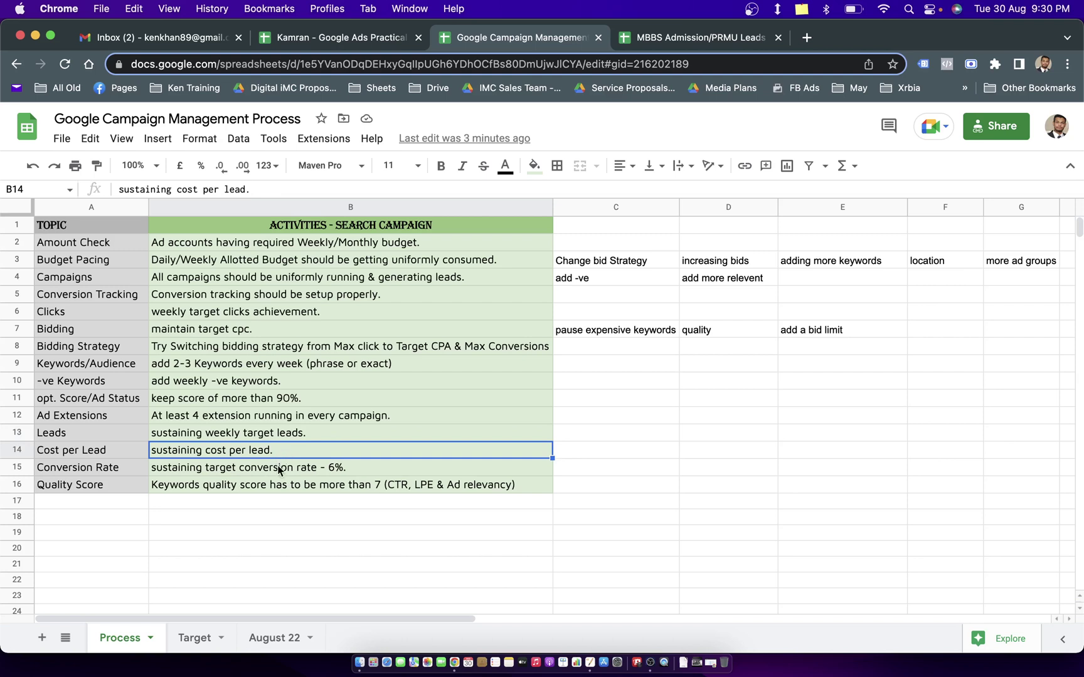
pyautogui.click(279, 469)
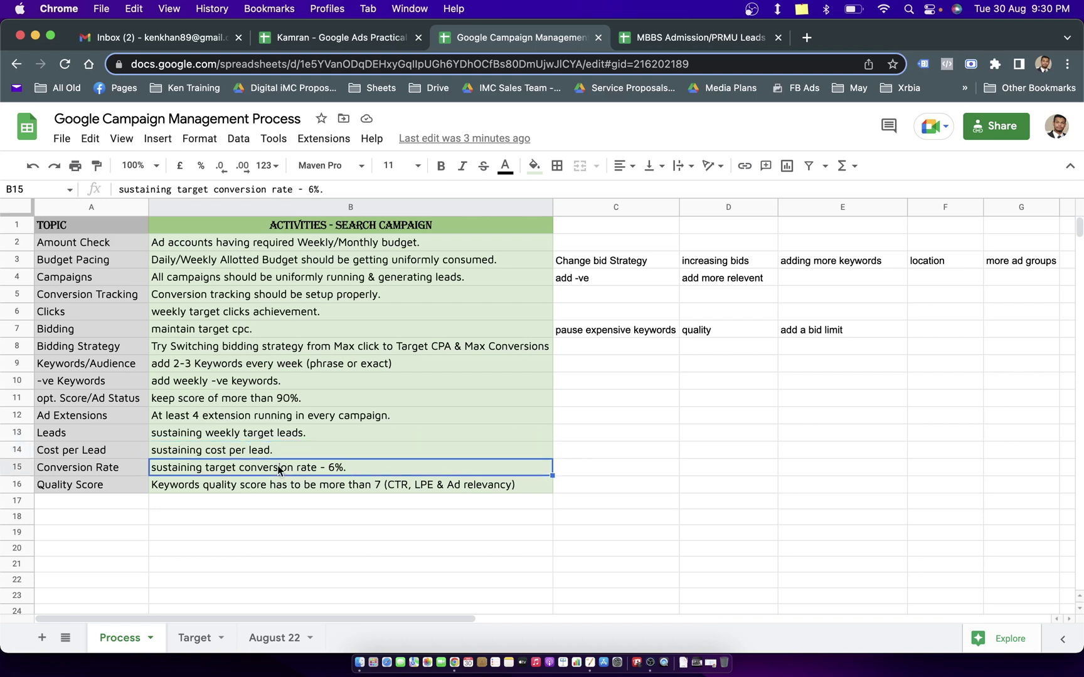
pyautogui.click(348, 487)
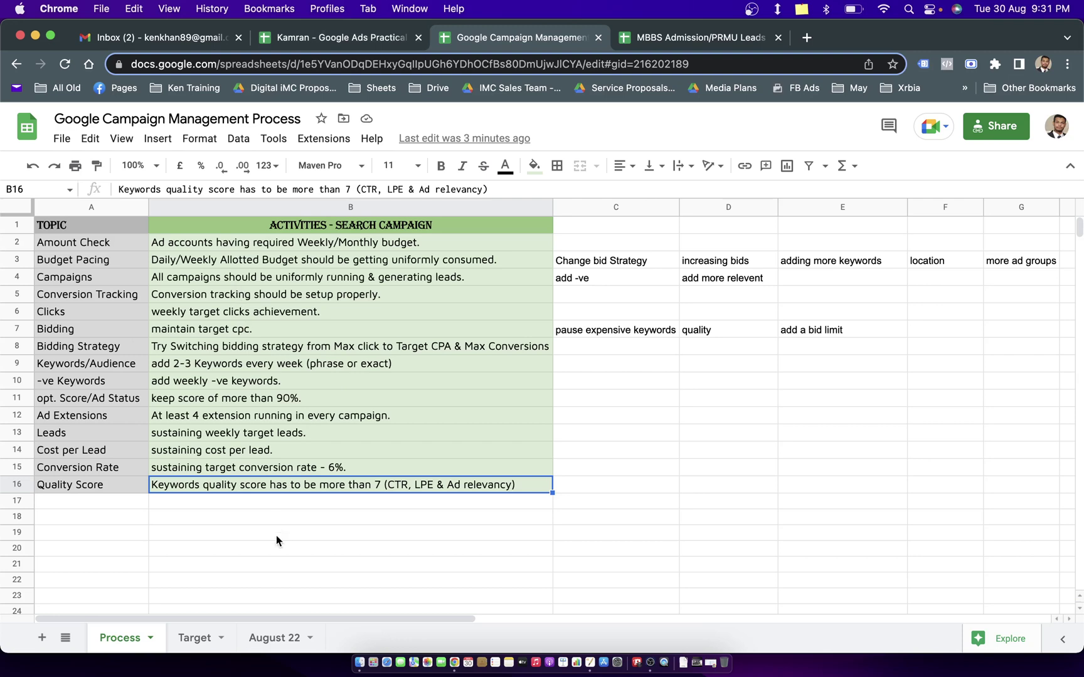
# On the August 22 sheet, delete the three Week 1 campaign names in B2:B4.
pyautogui.click(274, 637)
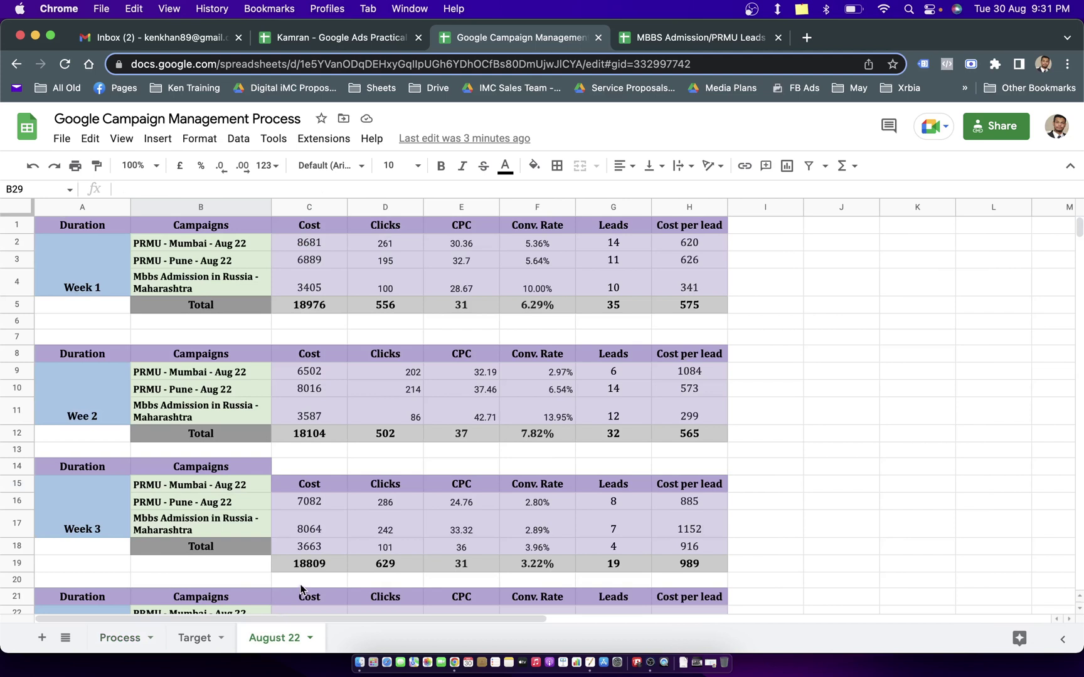
pyautogui.click(756, 352)
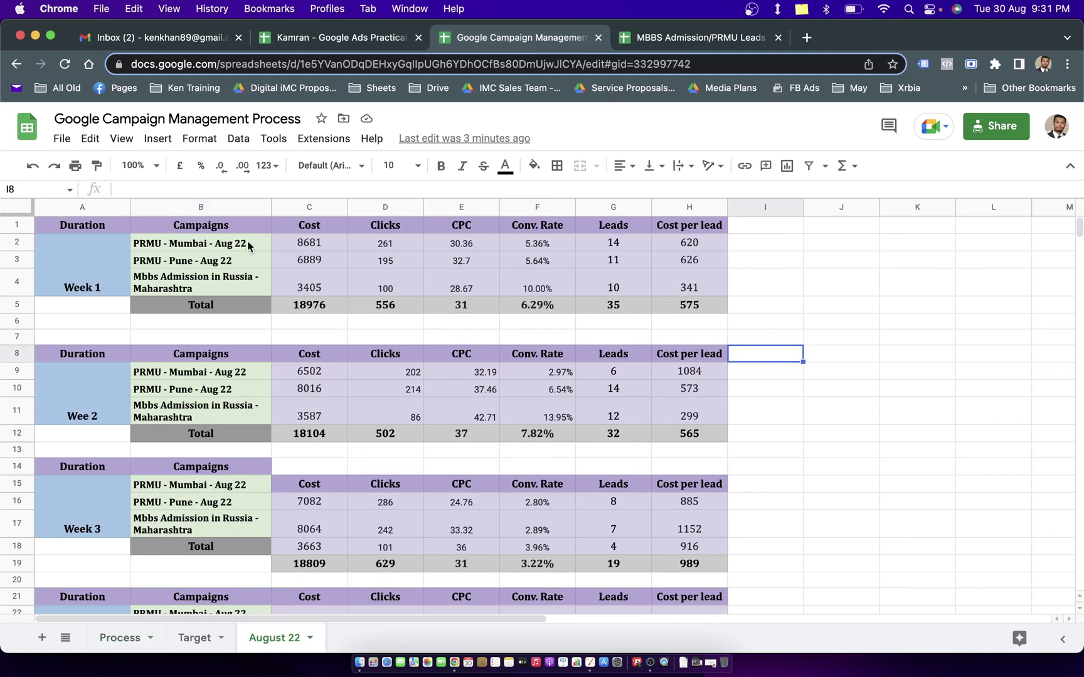
pyautogui.moveTo(249, 246); pyautogui.dragTo(251, 283)
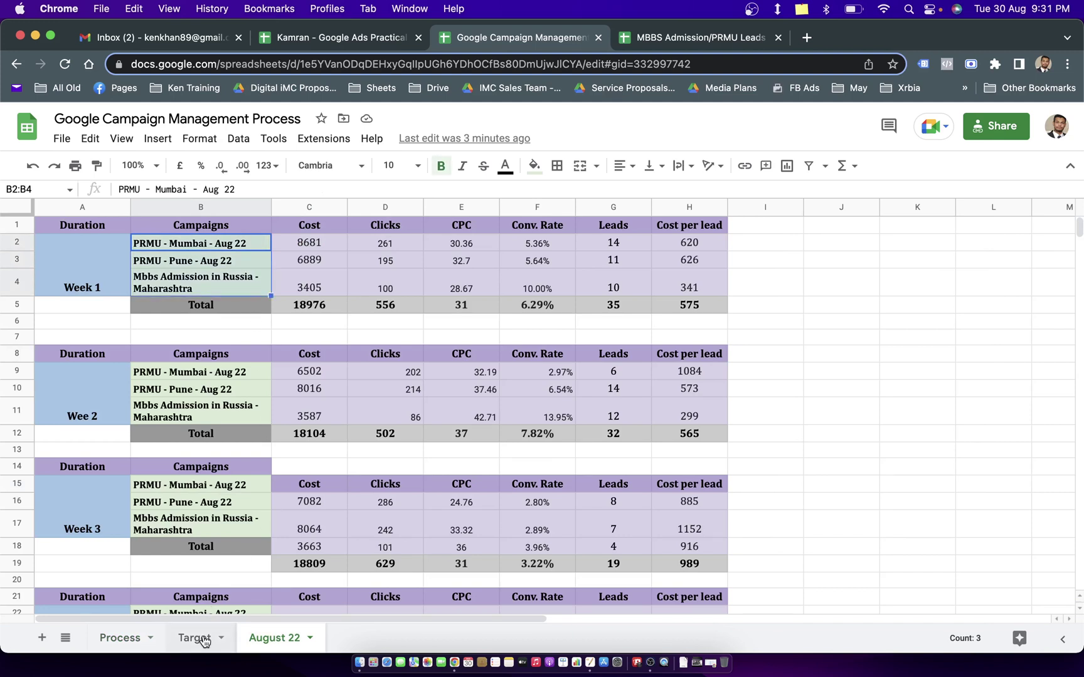
pyautogui.press('Delete')
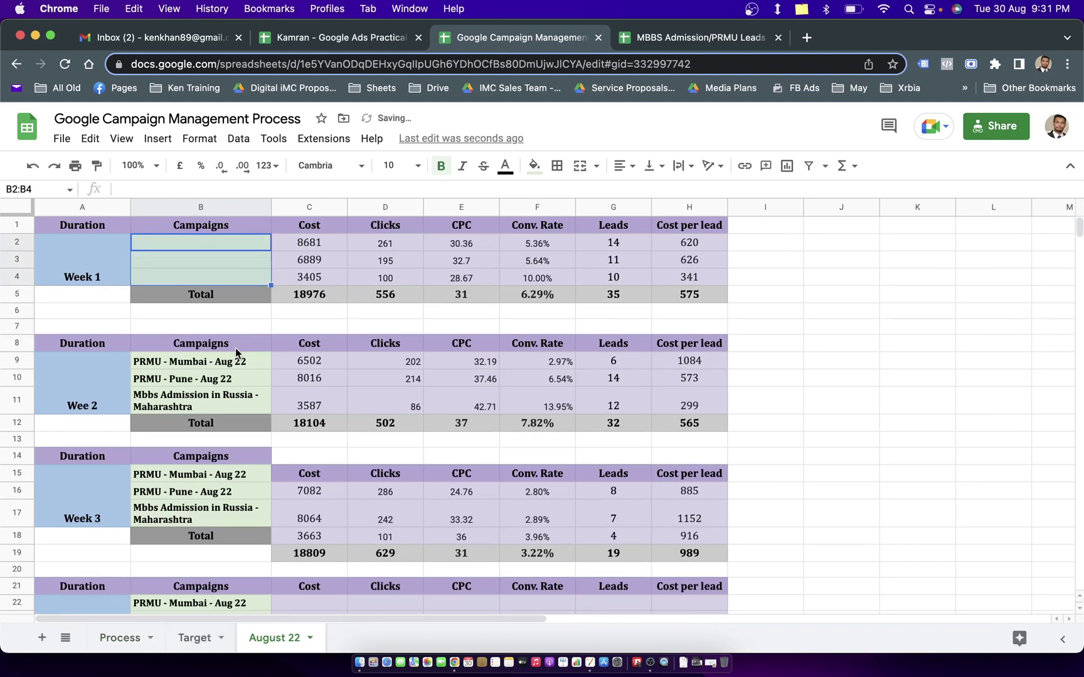
# Review the Week 1 table A1:H5, with cost totalling 18976 and 35 leads.
pyautogui.moveTo(238, 361); pyautogui.dragTo(235, 395)
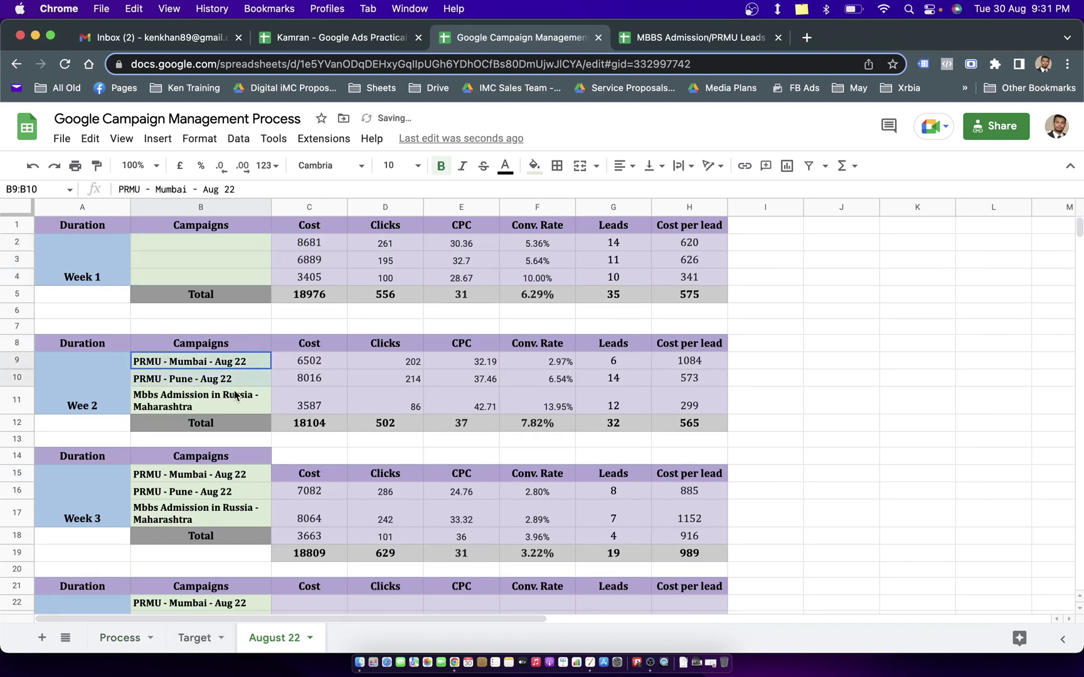
pyautogui.click(190, 248)
pyautogui.click(317, 247)
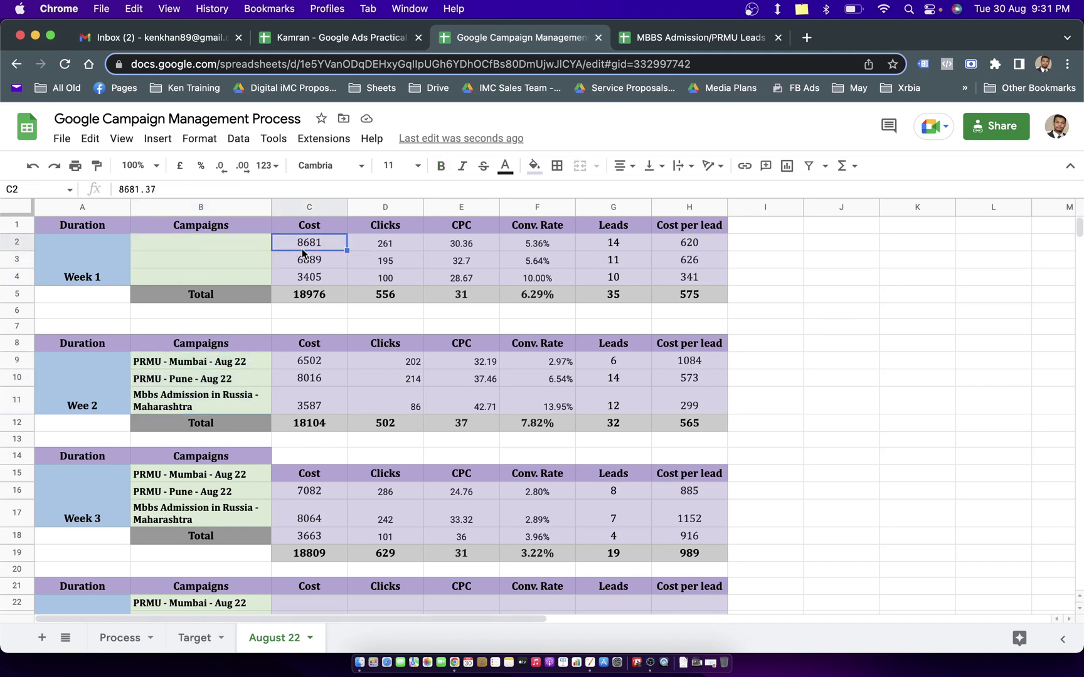
pyautogui.click(748, 260)
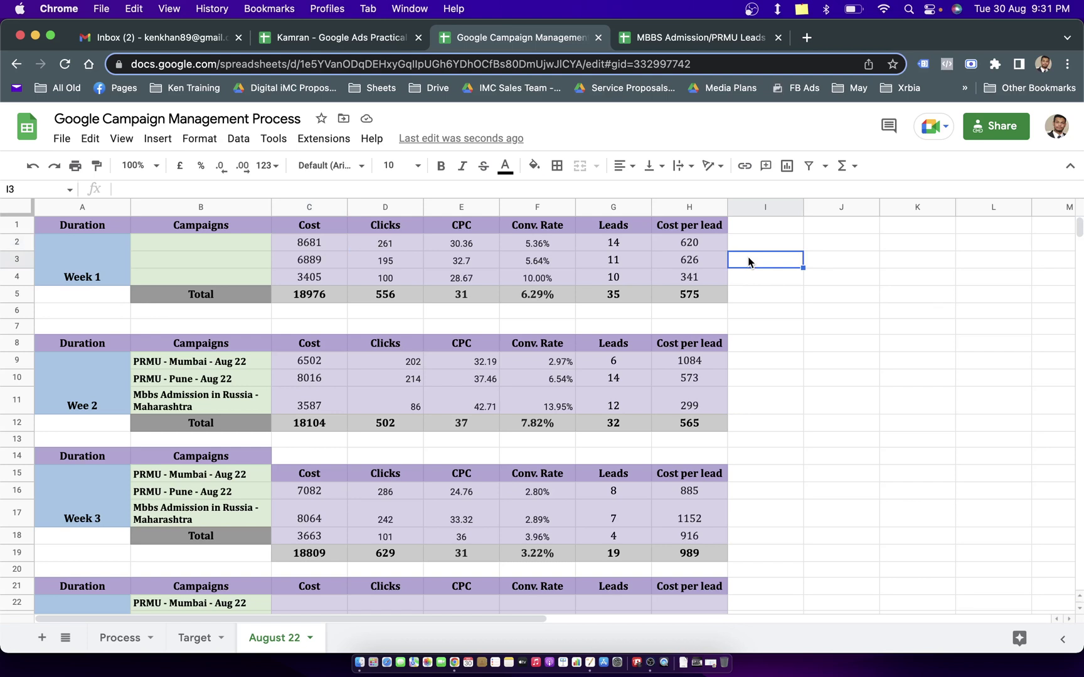
pyautogui.moveTo(85, 232); pyautogui.dragTo(711, 285)
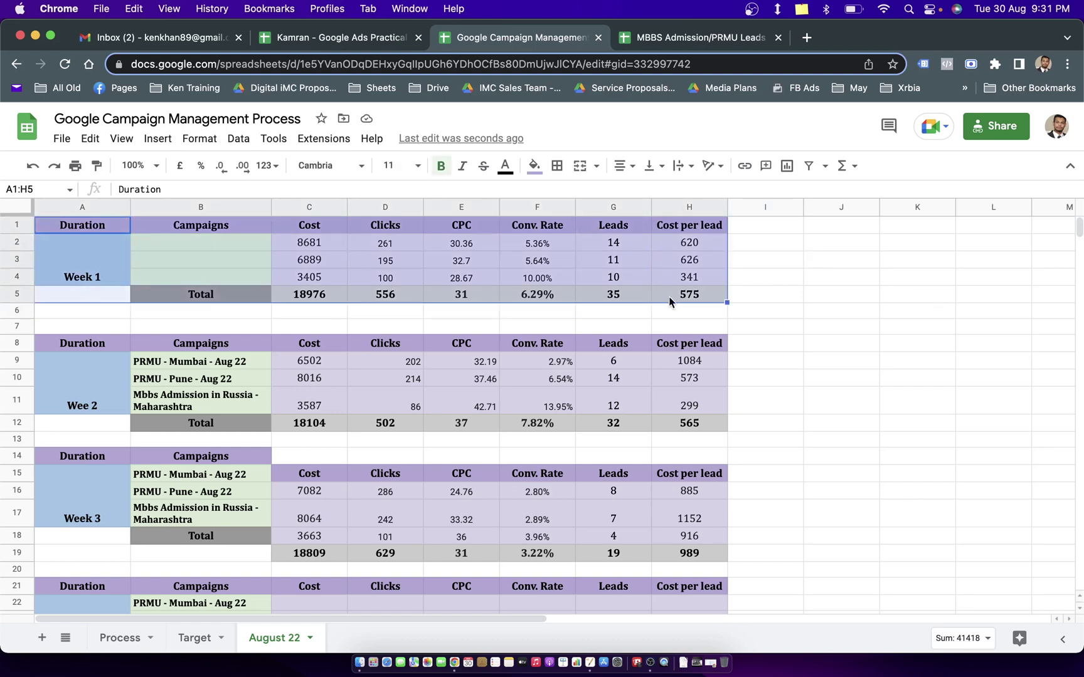
# Compare the Target sheet's cost-per-lead formulas in H6 and H12 with August 22, then return to Process.
pyautogui.click(194, 637)
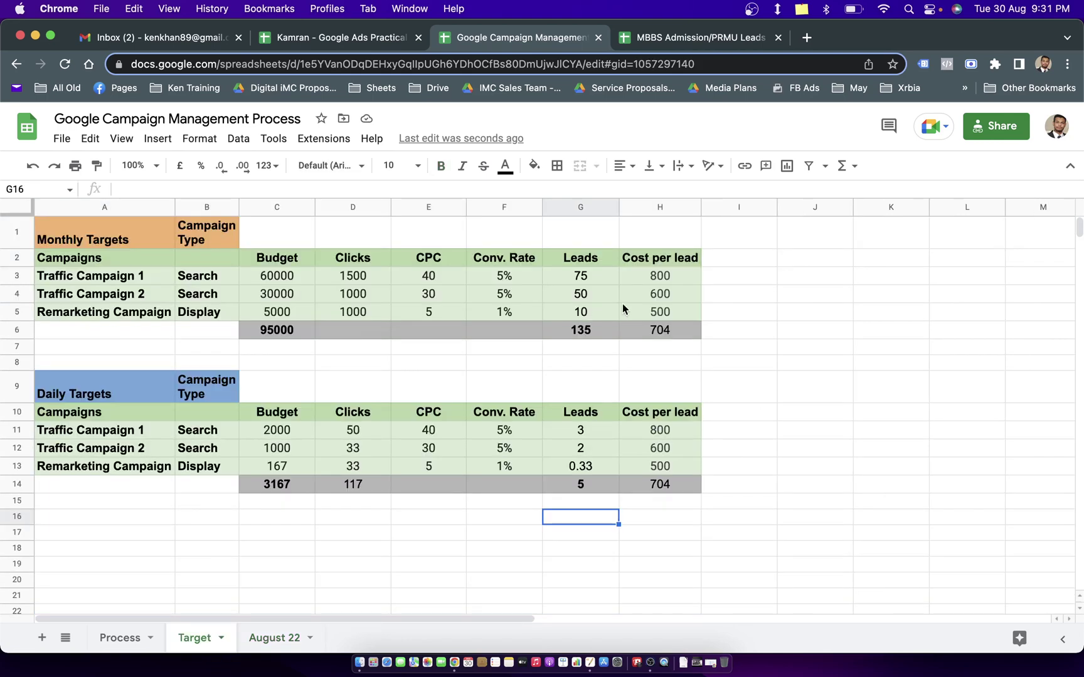
pyautogui.click(651, 338)
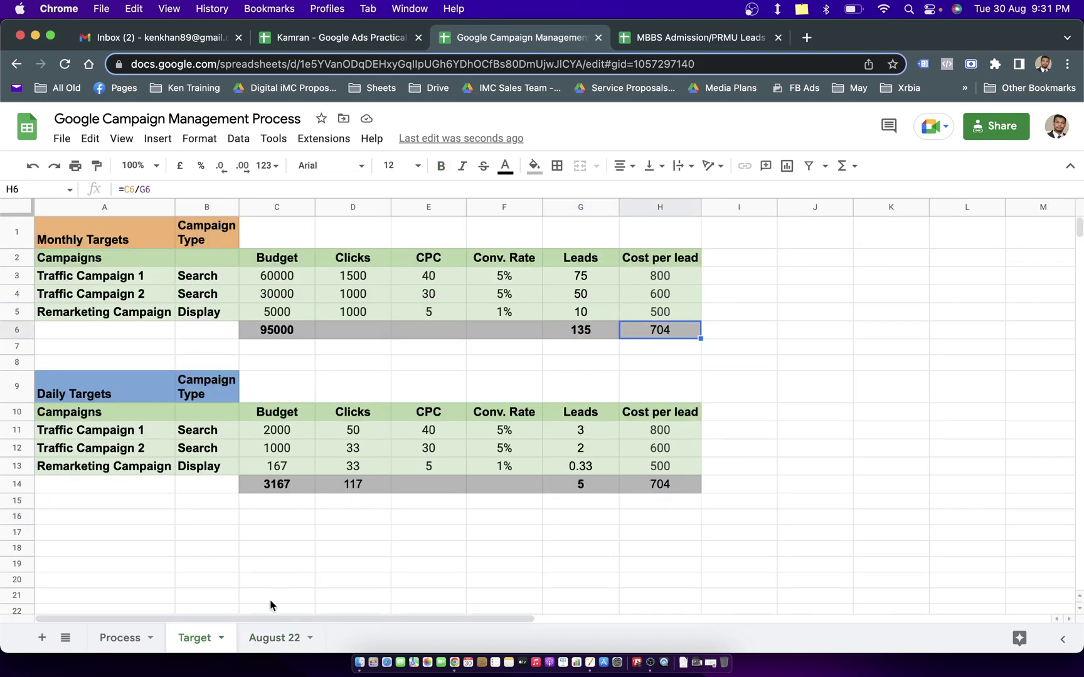
pyautogui.click(274, 638)
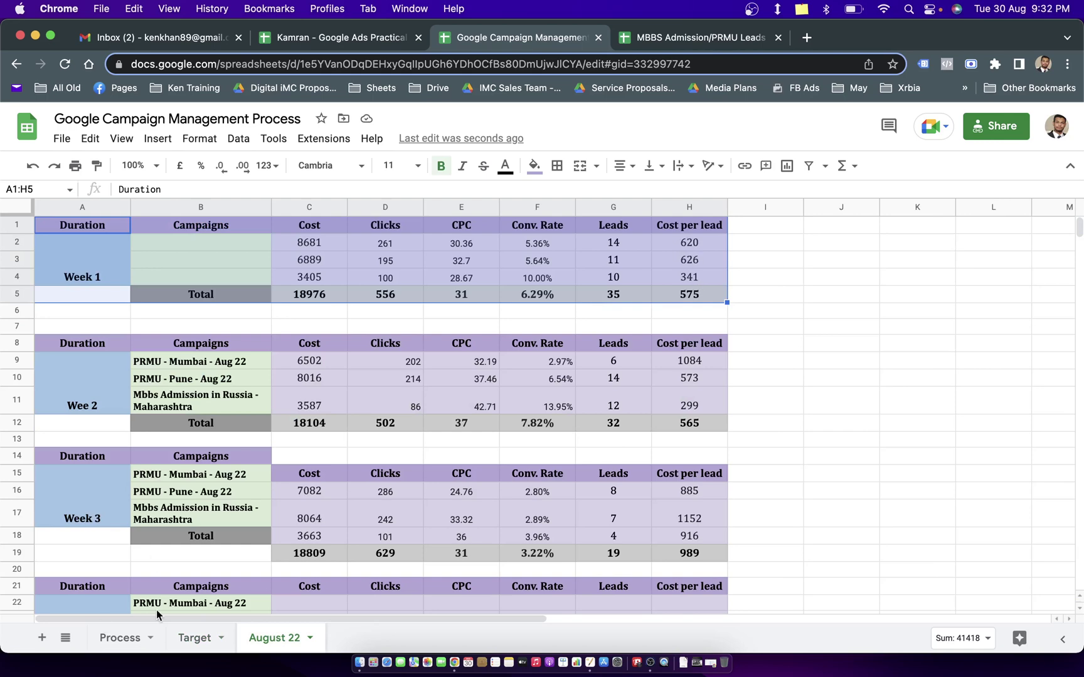
pyautogui.click(182, 637)
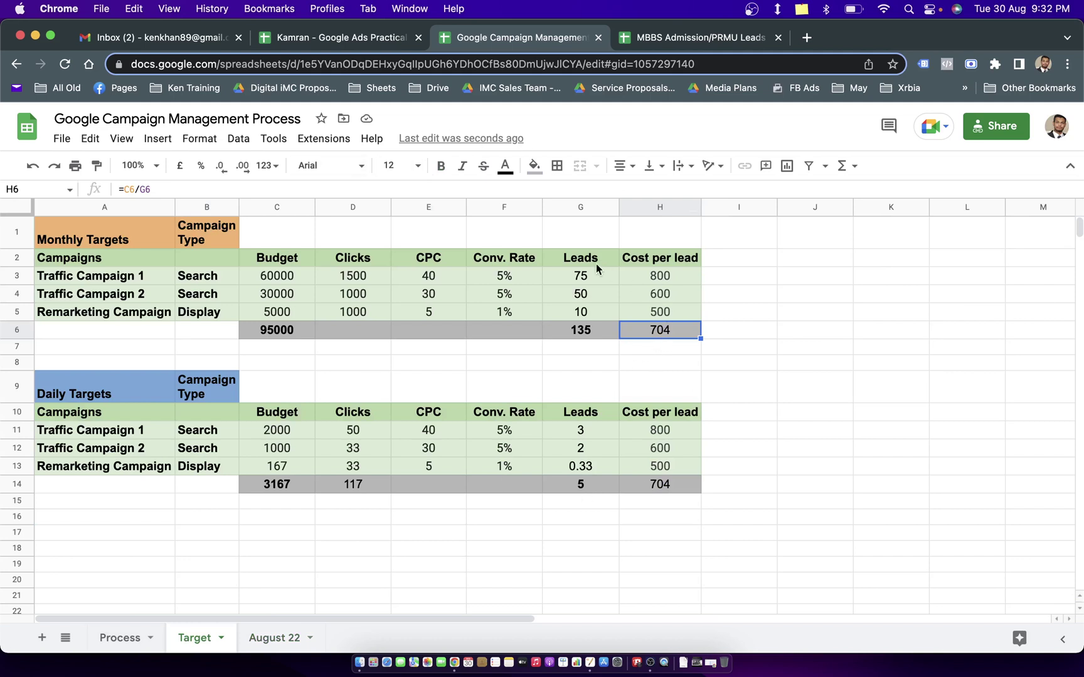
pyautogui.click(694, 451)
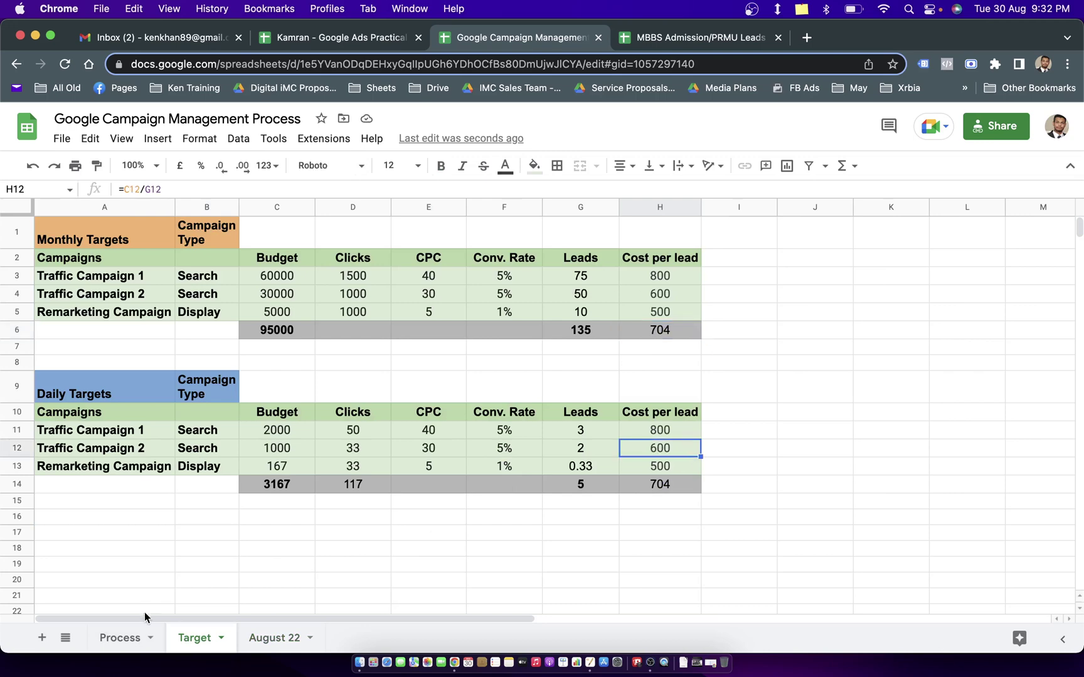
pyautogui.click(120, 638)
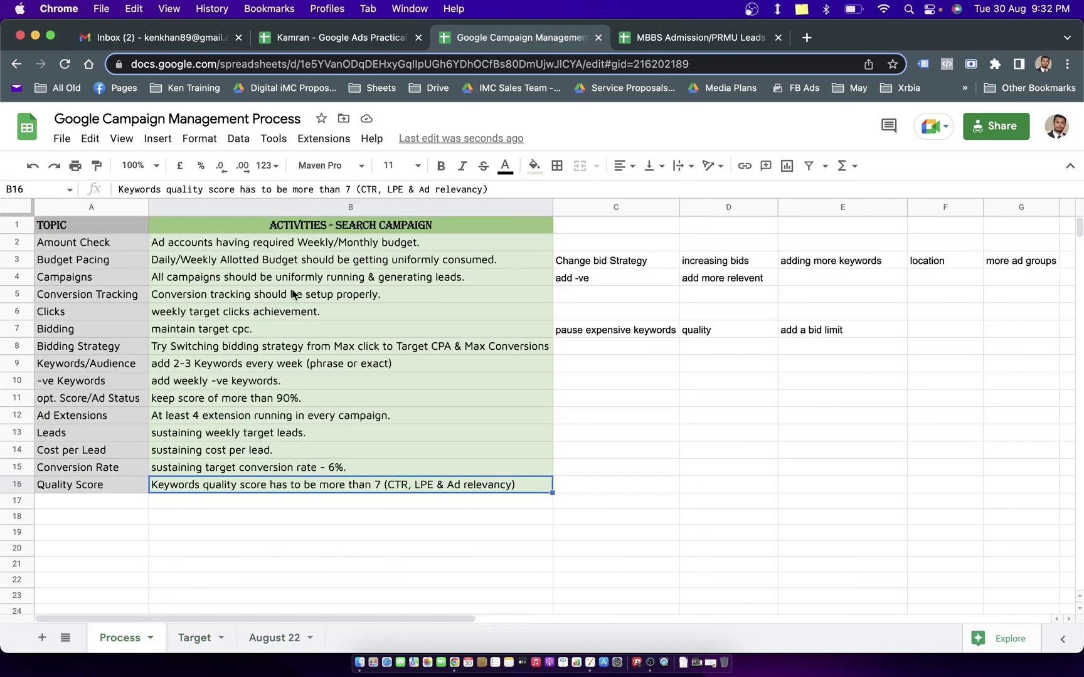
# Copy the share link of the Campaign Management Process workbook.
pyautogui.click(330, 47)
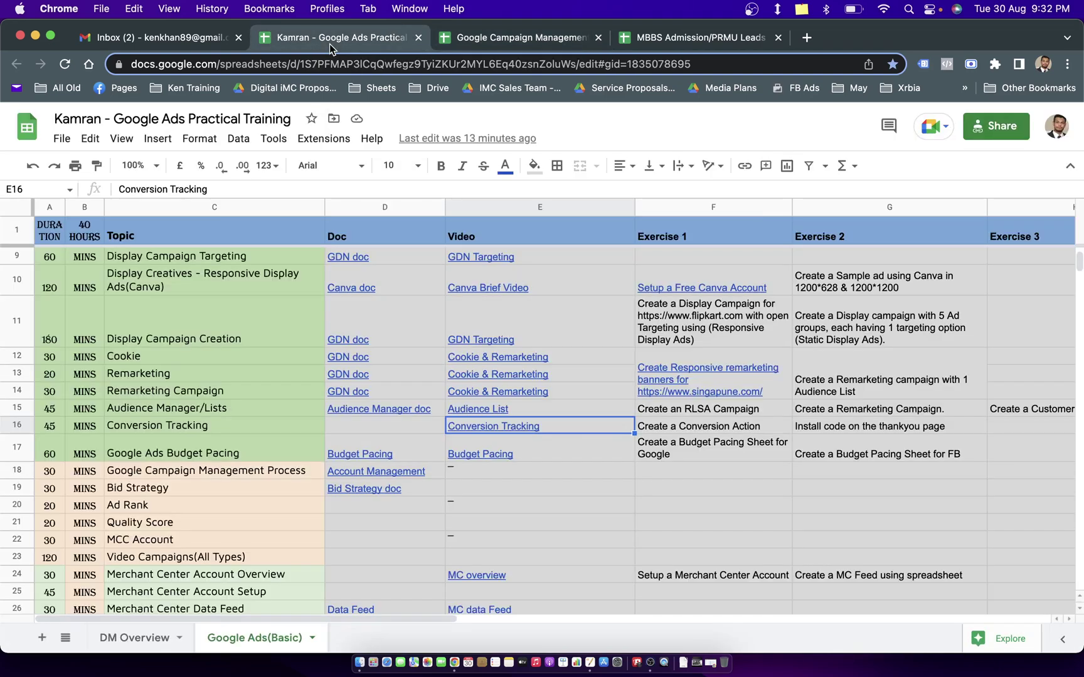
pyautogui.click(200, 38)
pyautogui.click(276, 38)
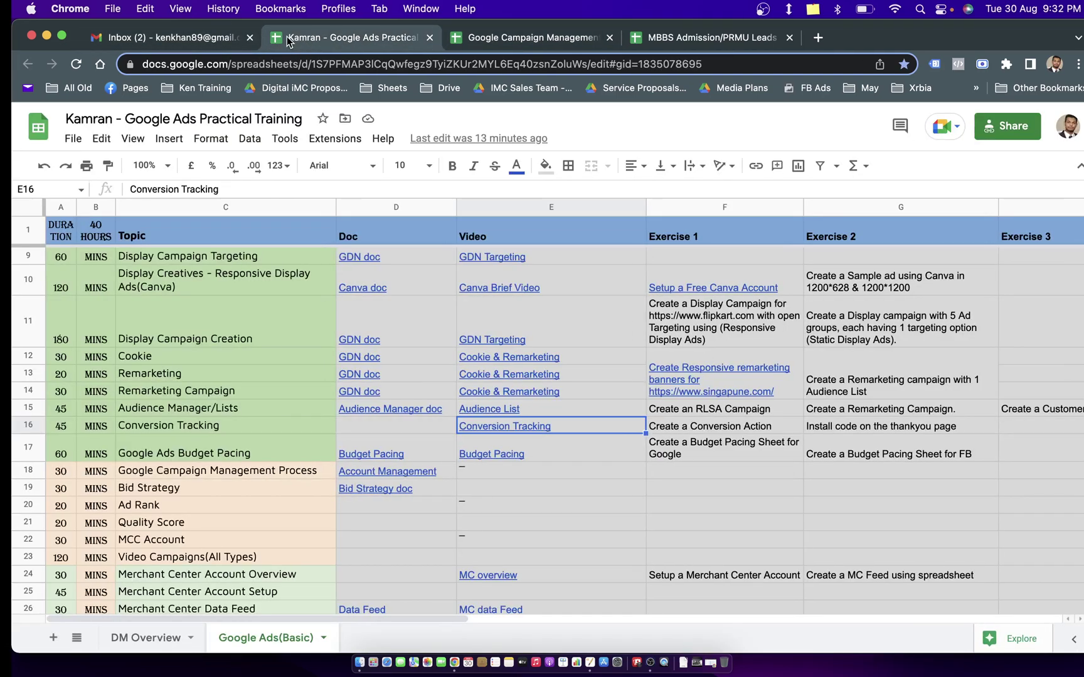
pyautogui.click(533, 38)
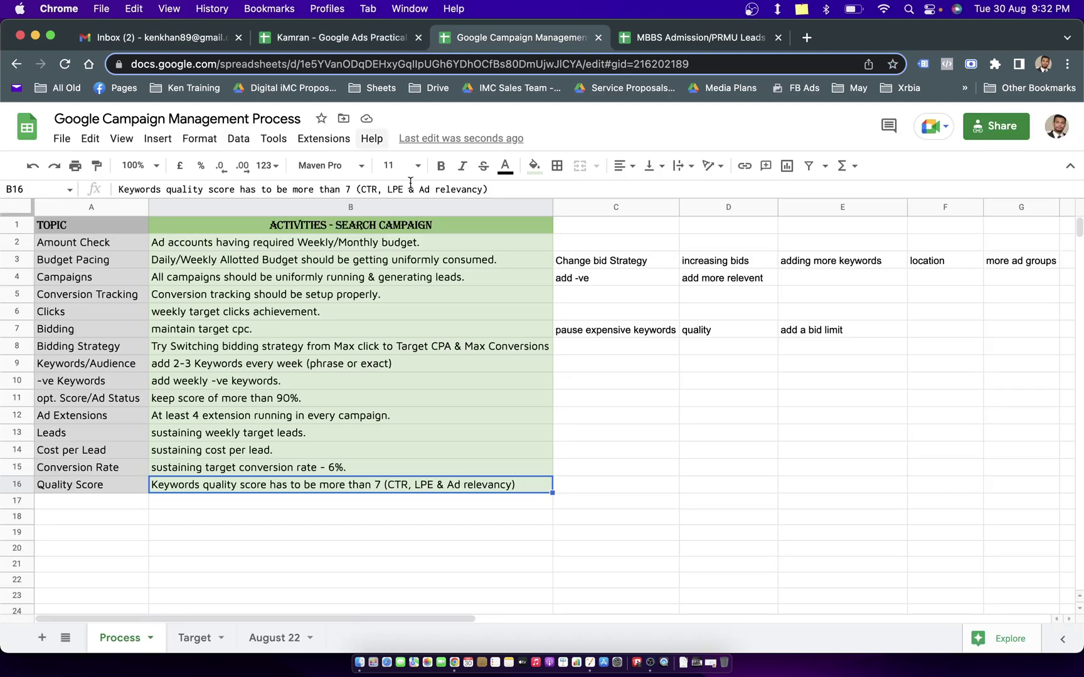
pyautogui.click(983, 134)
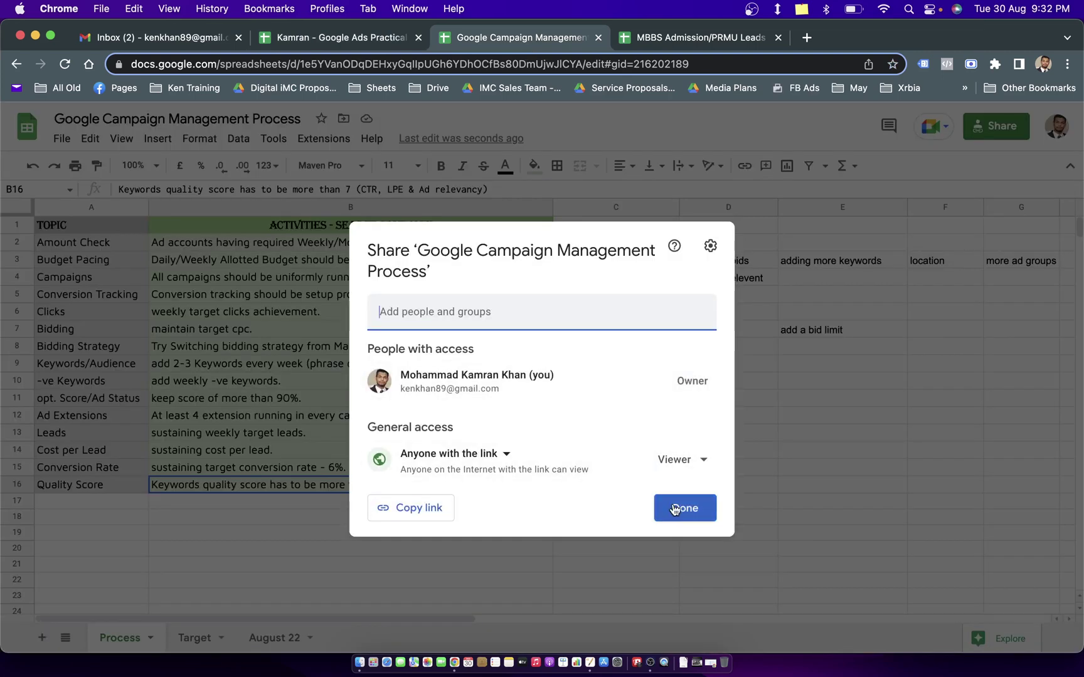
pyautogui.click(429, 518)
# In the Google Ads Practical Training sheet, select Bid Strategy's empty Video cell E19, then move to F19.
pyautogui.click(302, 37)
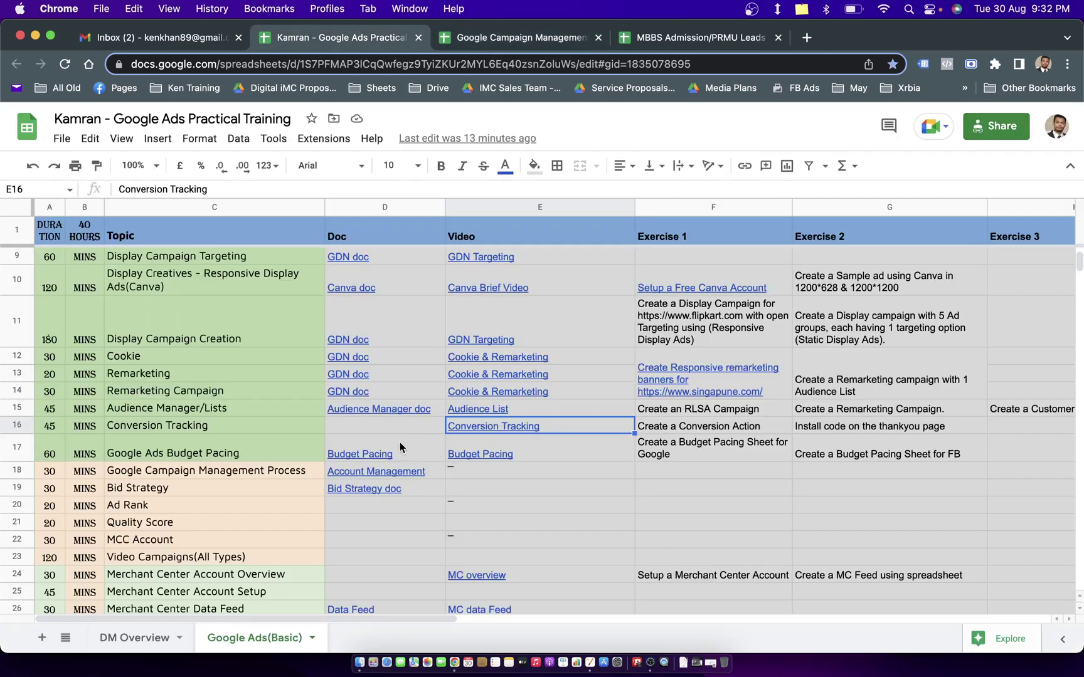
pyautogui.click(489, 491)
pyautogui.moveTo(420, 486)
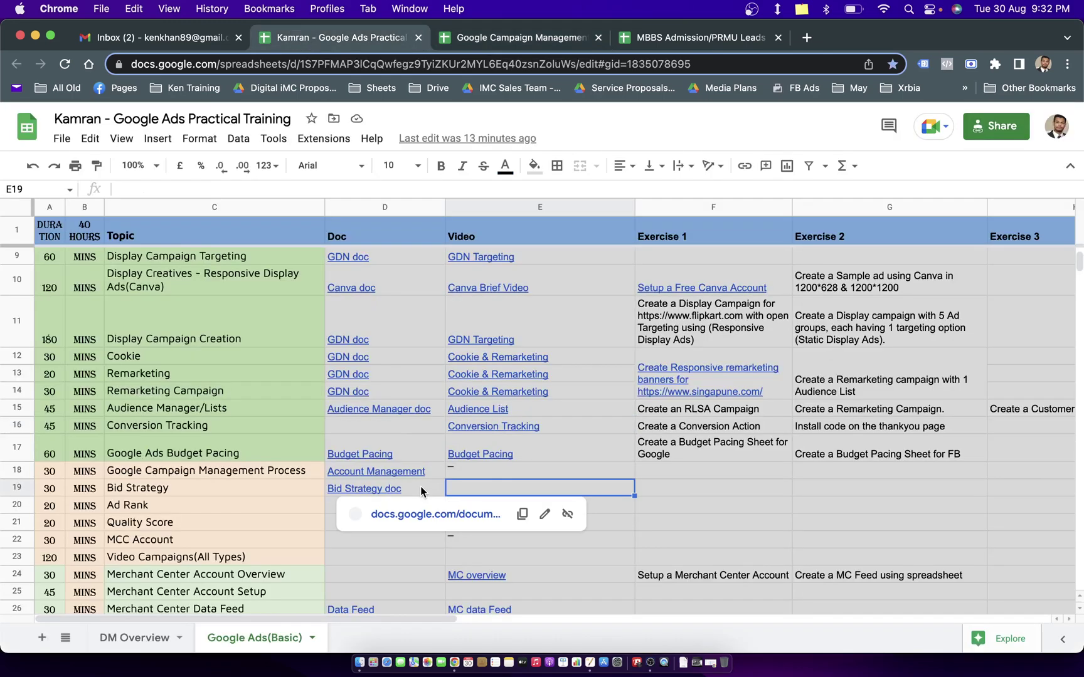
pyautogui.press('Tab')
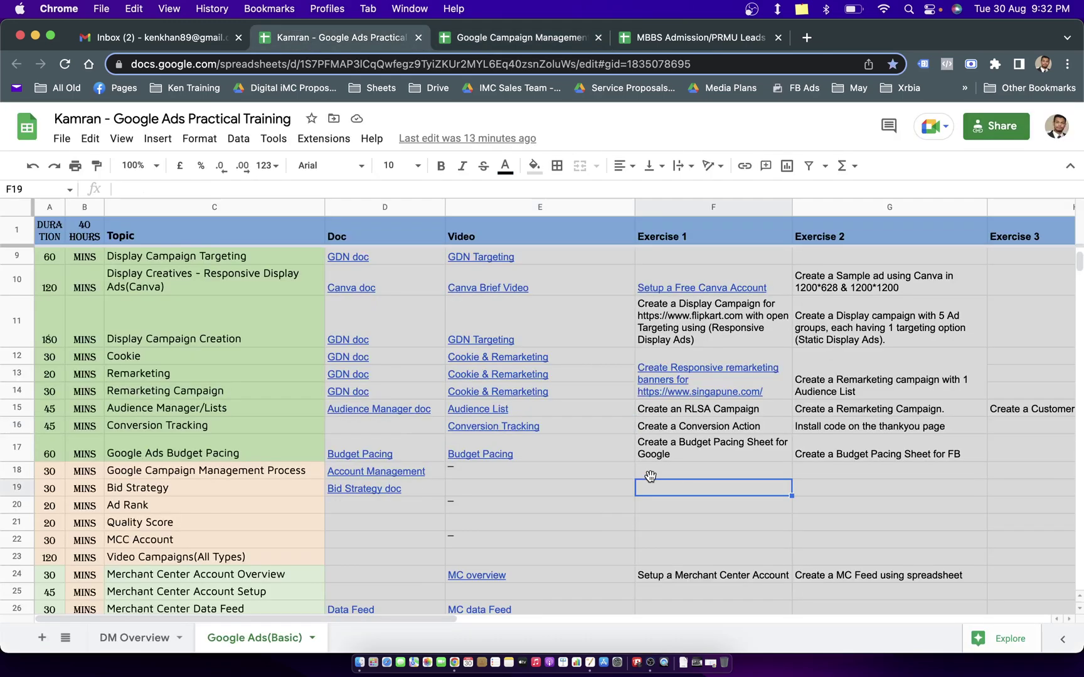